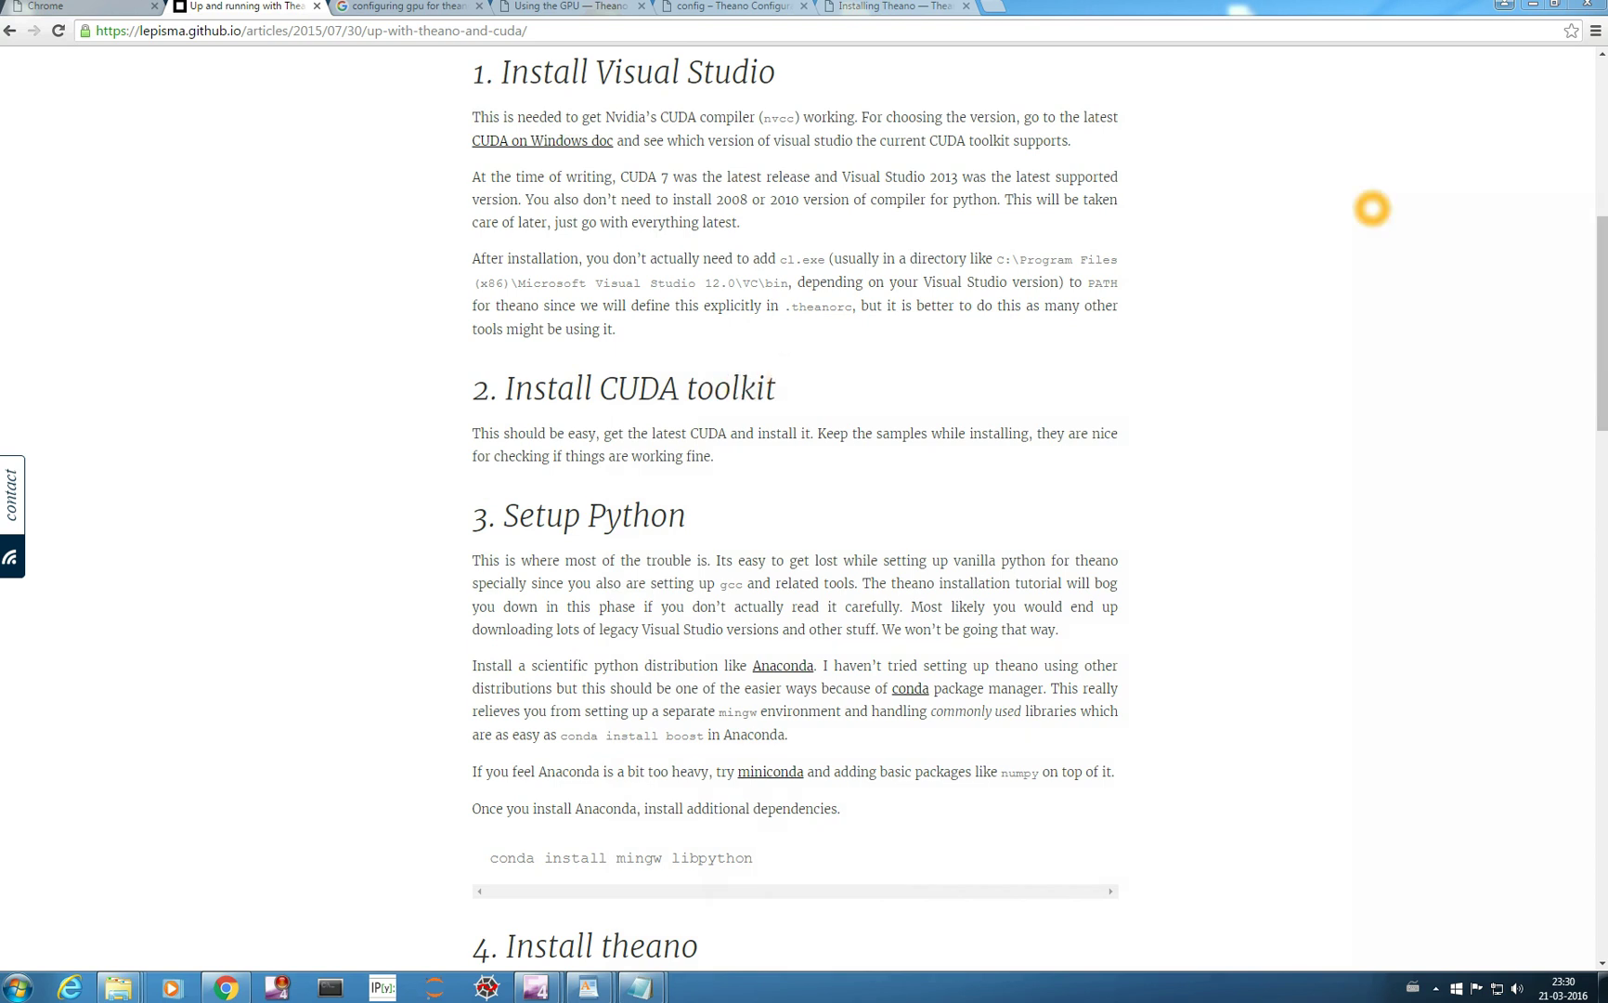
- Run the CUDA 7.5 installer from the desktop, accept the suggested extraction folder and agree to the software license
{"action": "left_click", "coordinate": [1532, 4]}
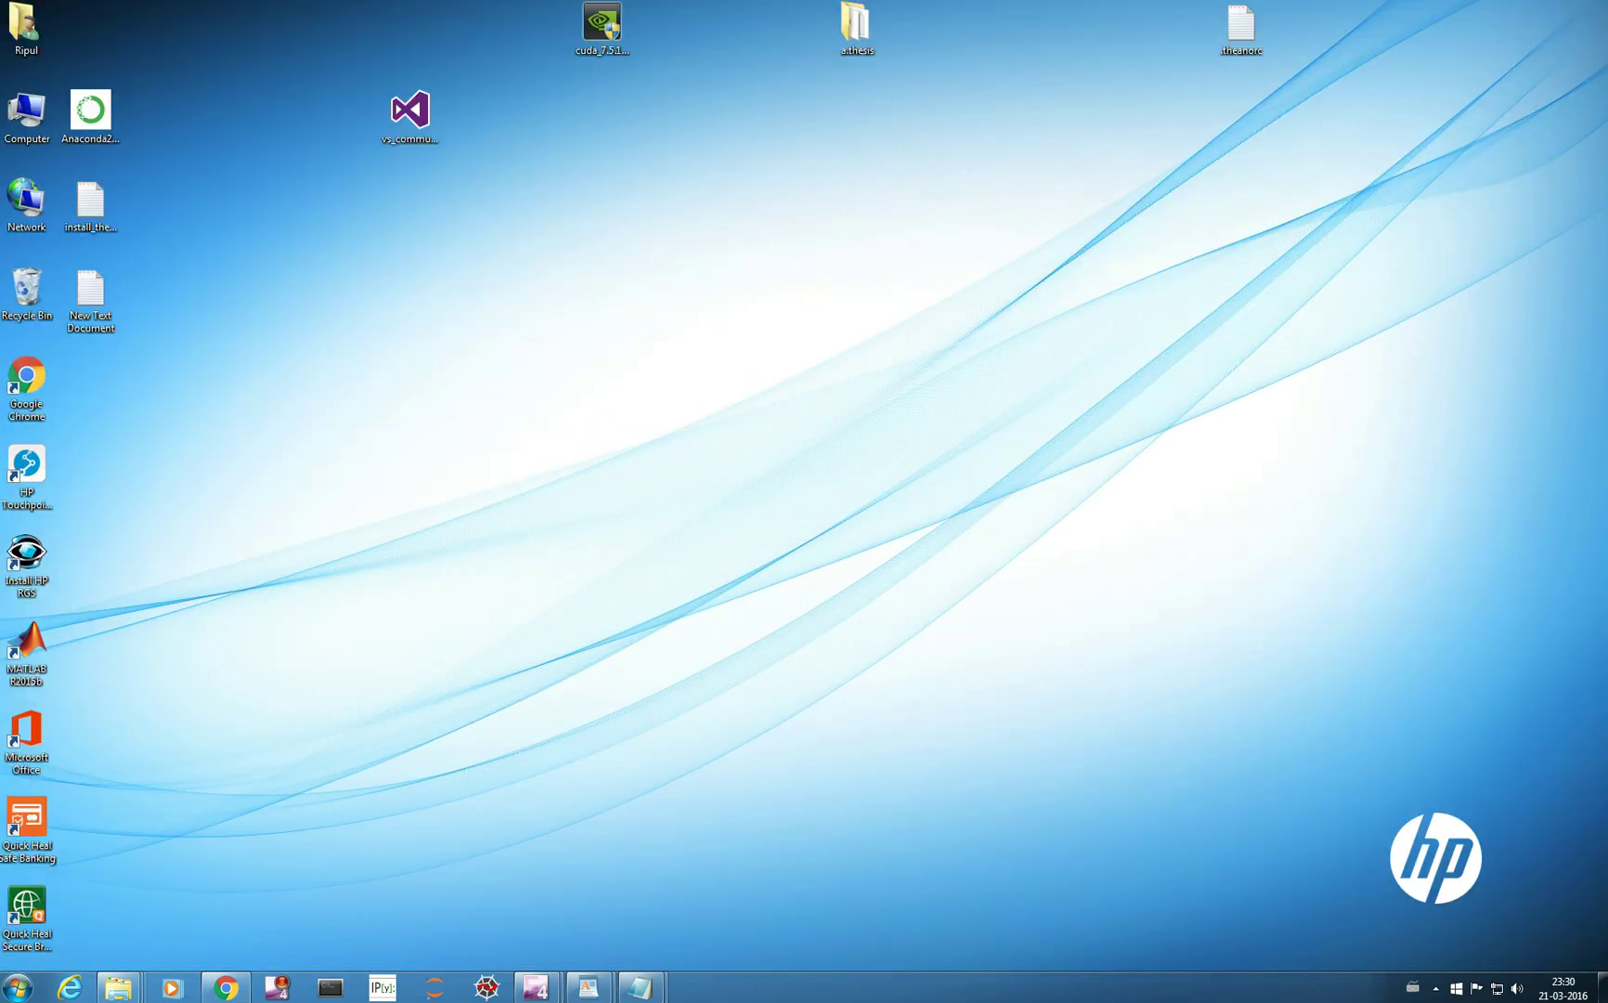
{"action": "left_click", "coordinate": [602, 26]}
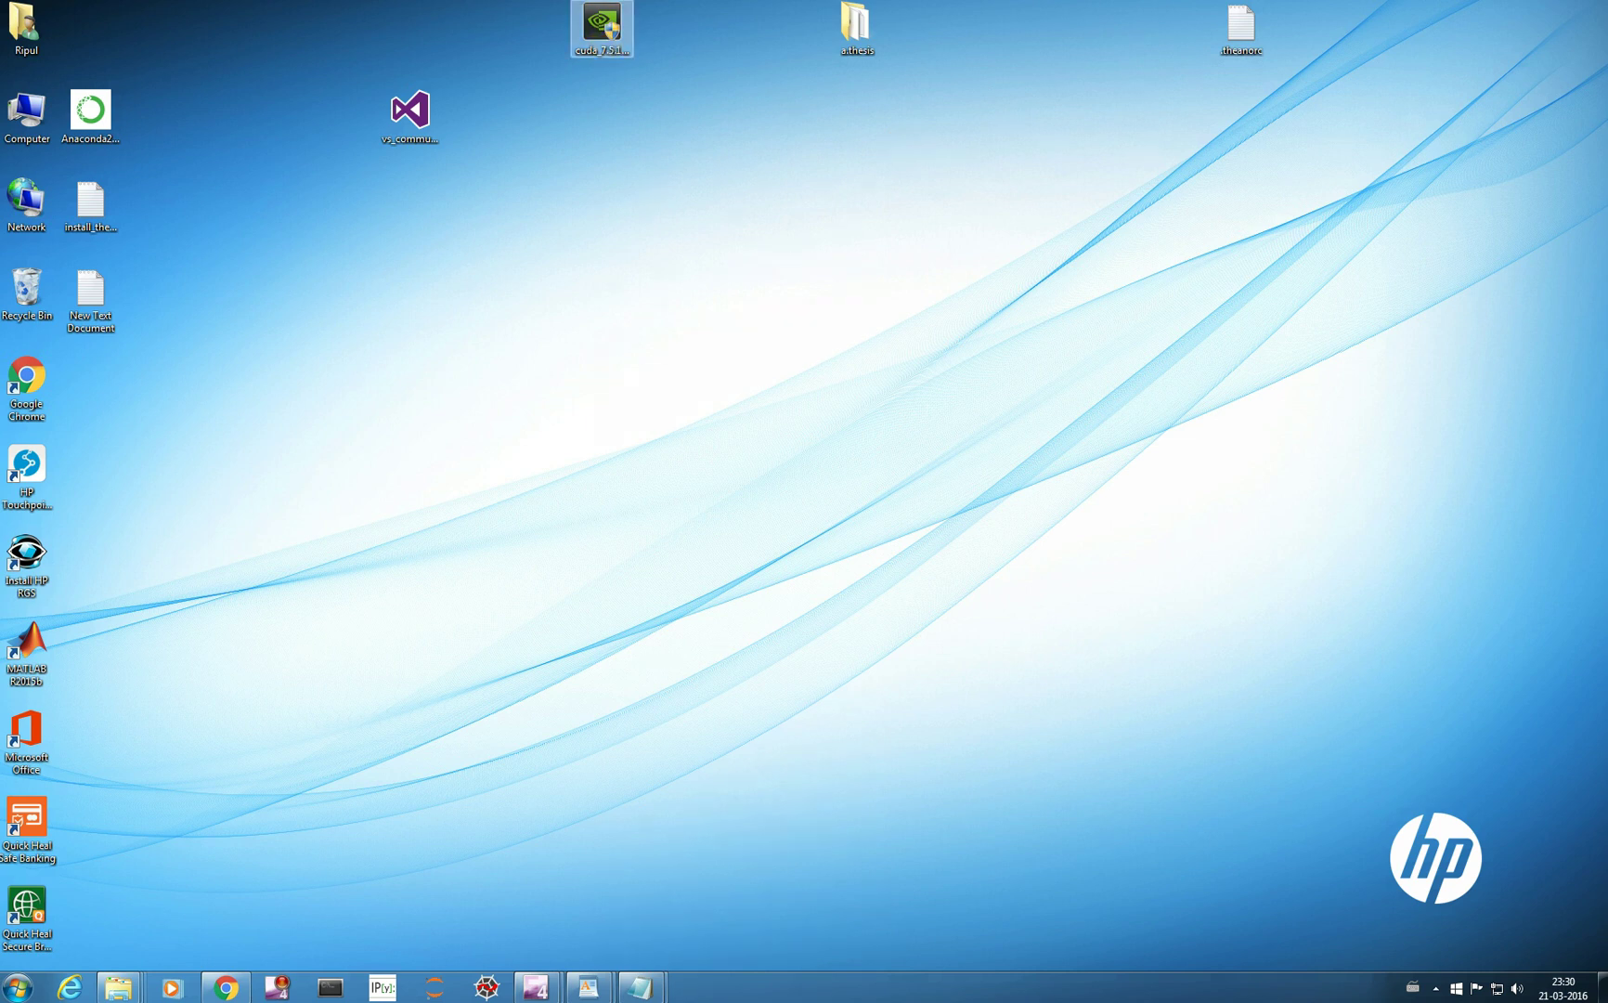
{"action": "double_click", "coordinate": [602, 26]}
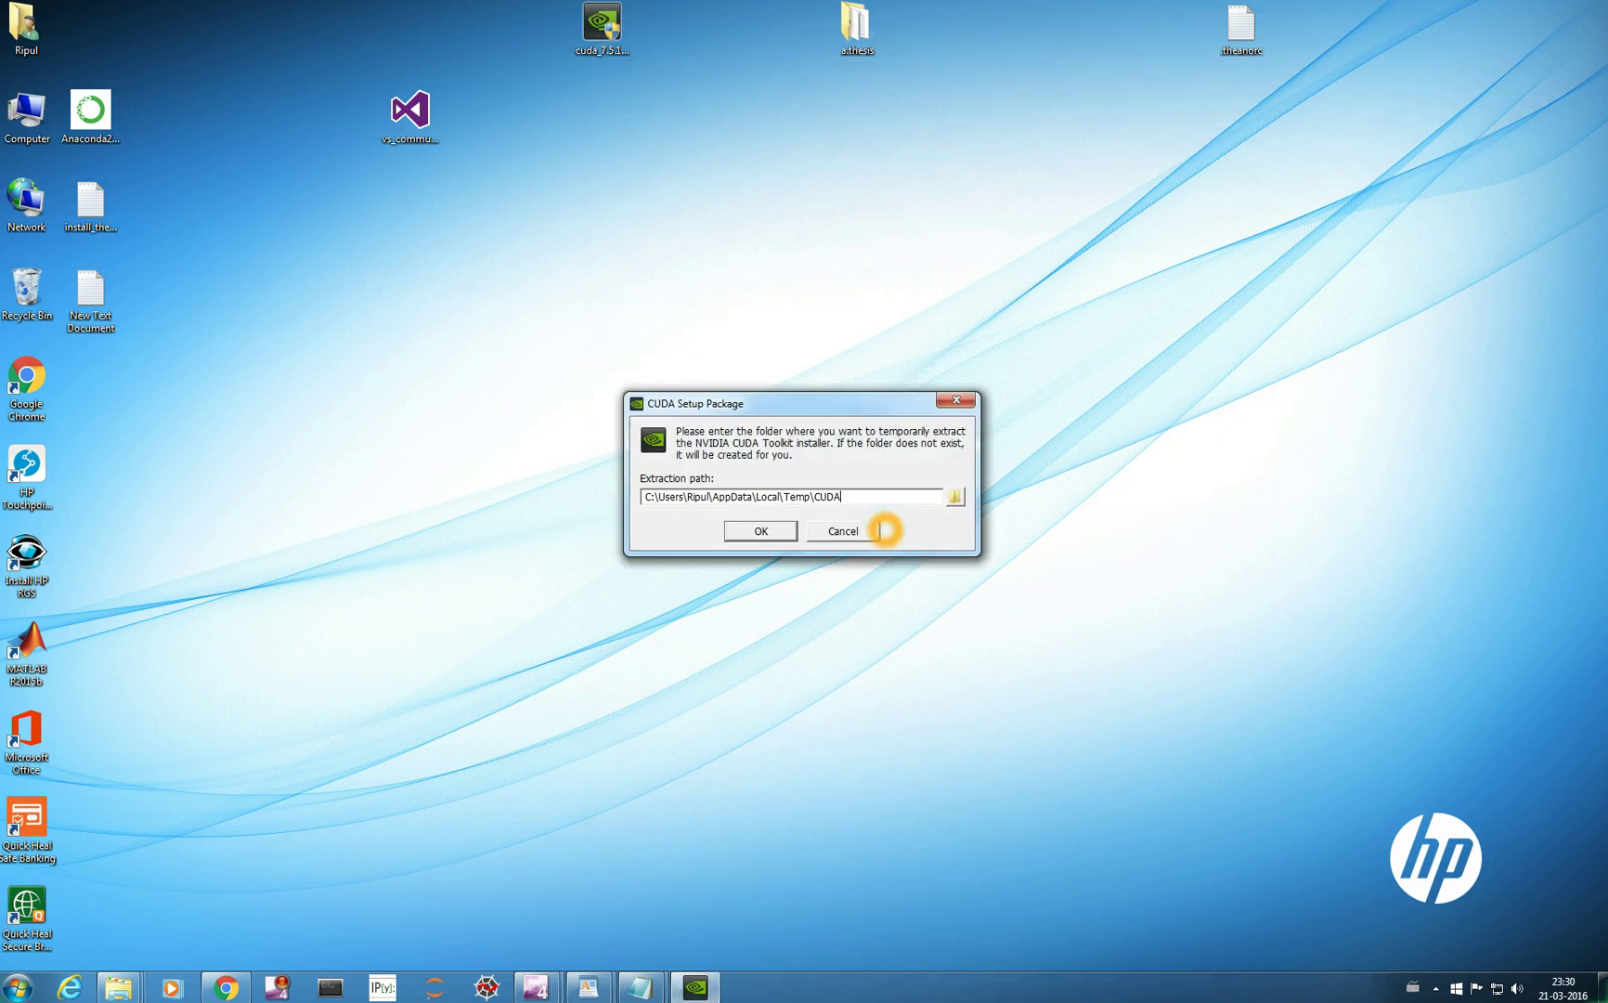
{"action": "key", "text": "Return"}
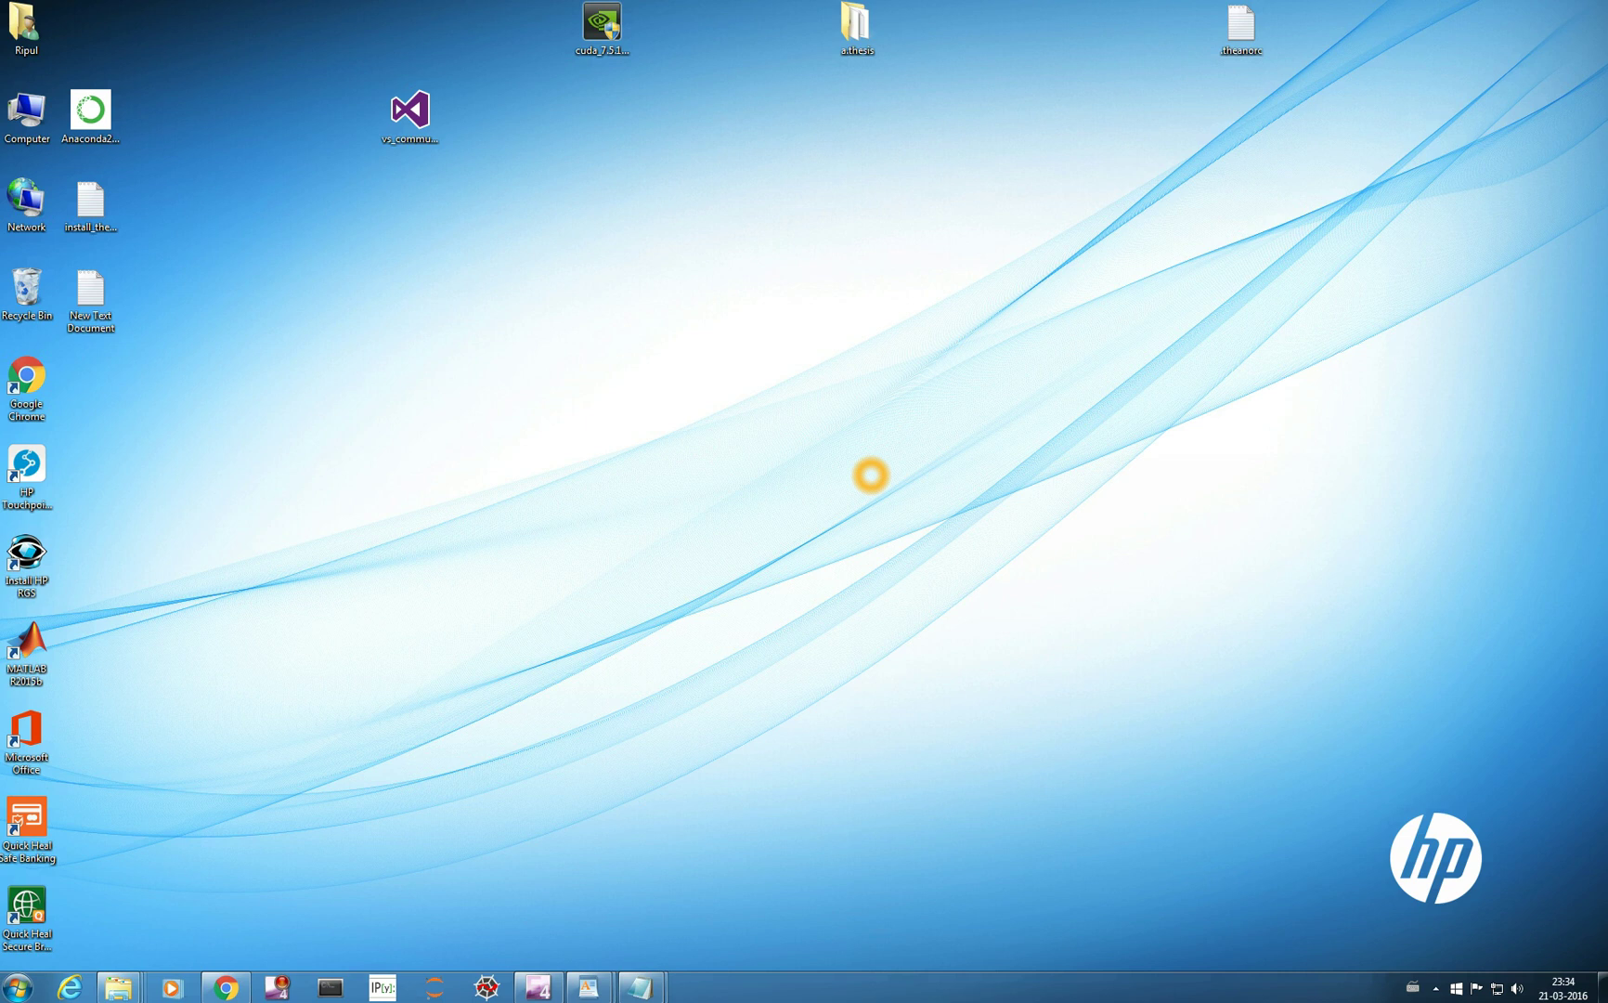
{"action": "key", "text": "c"}
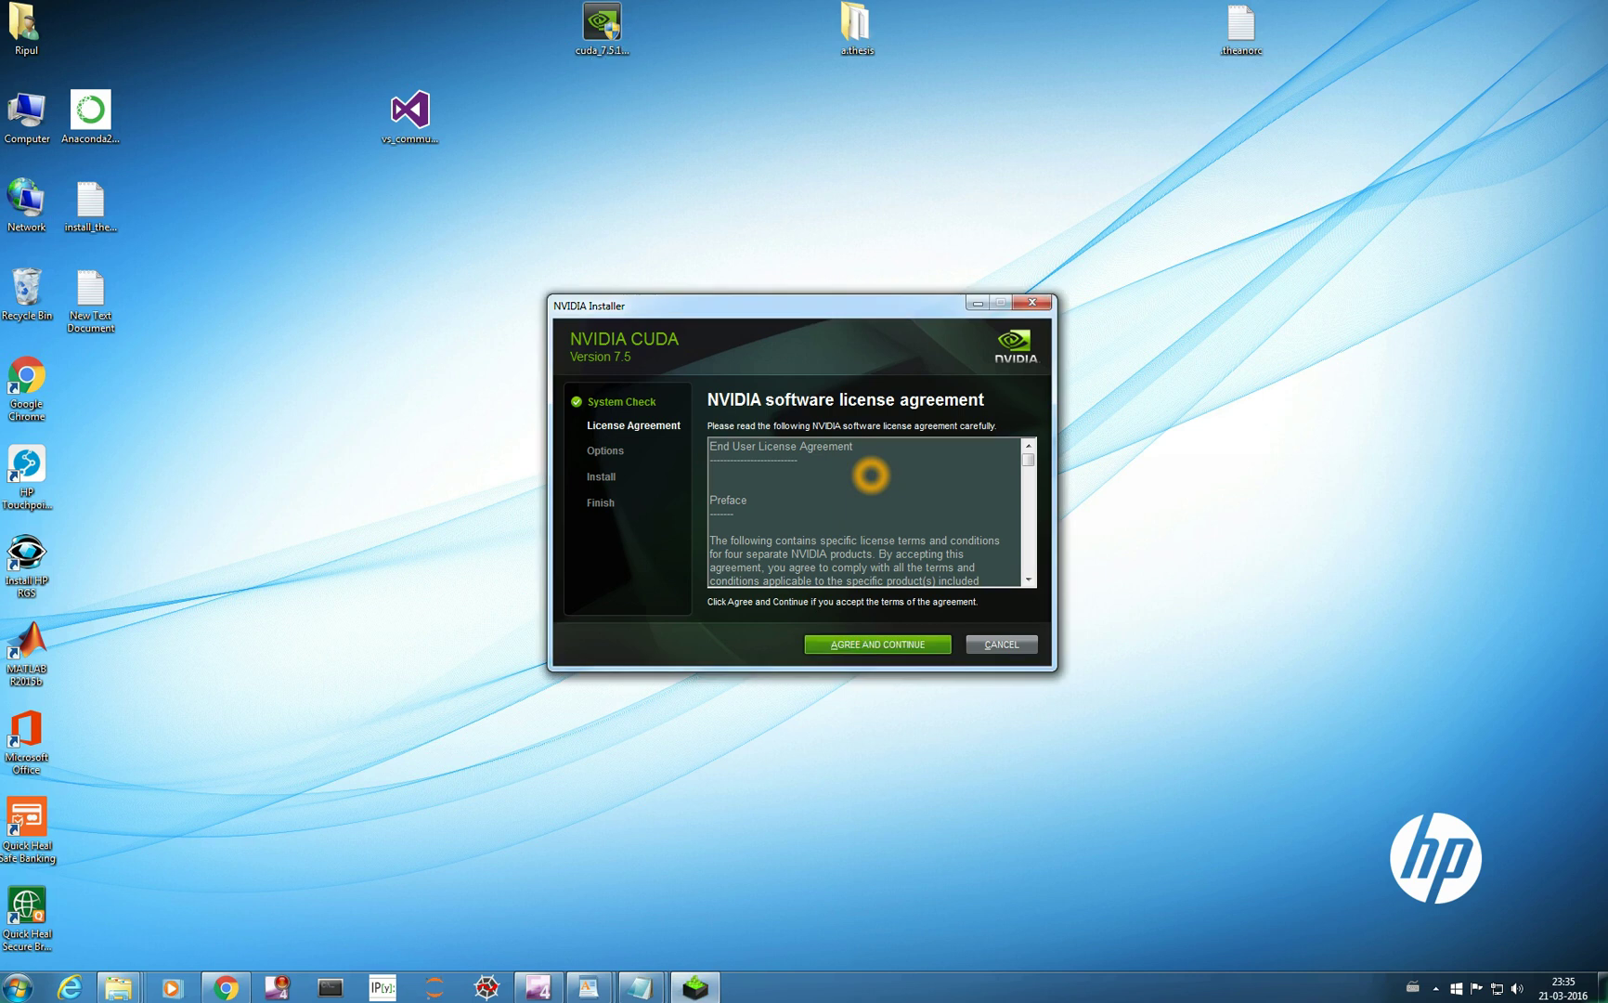
{"action": "key", "text": "Return"}
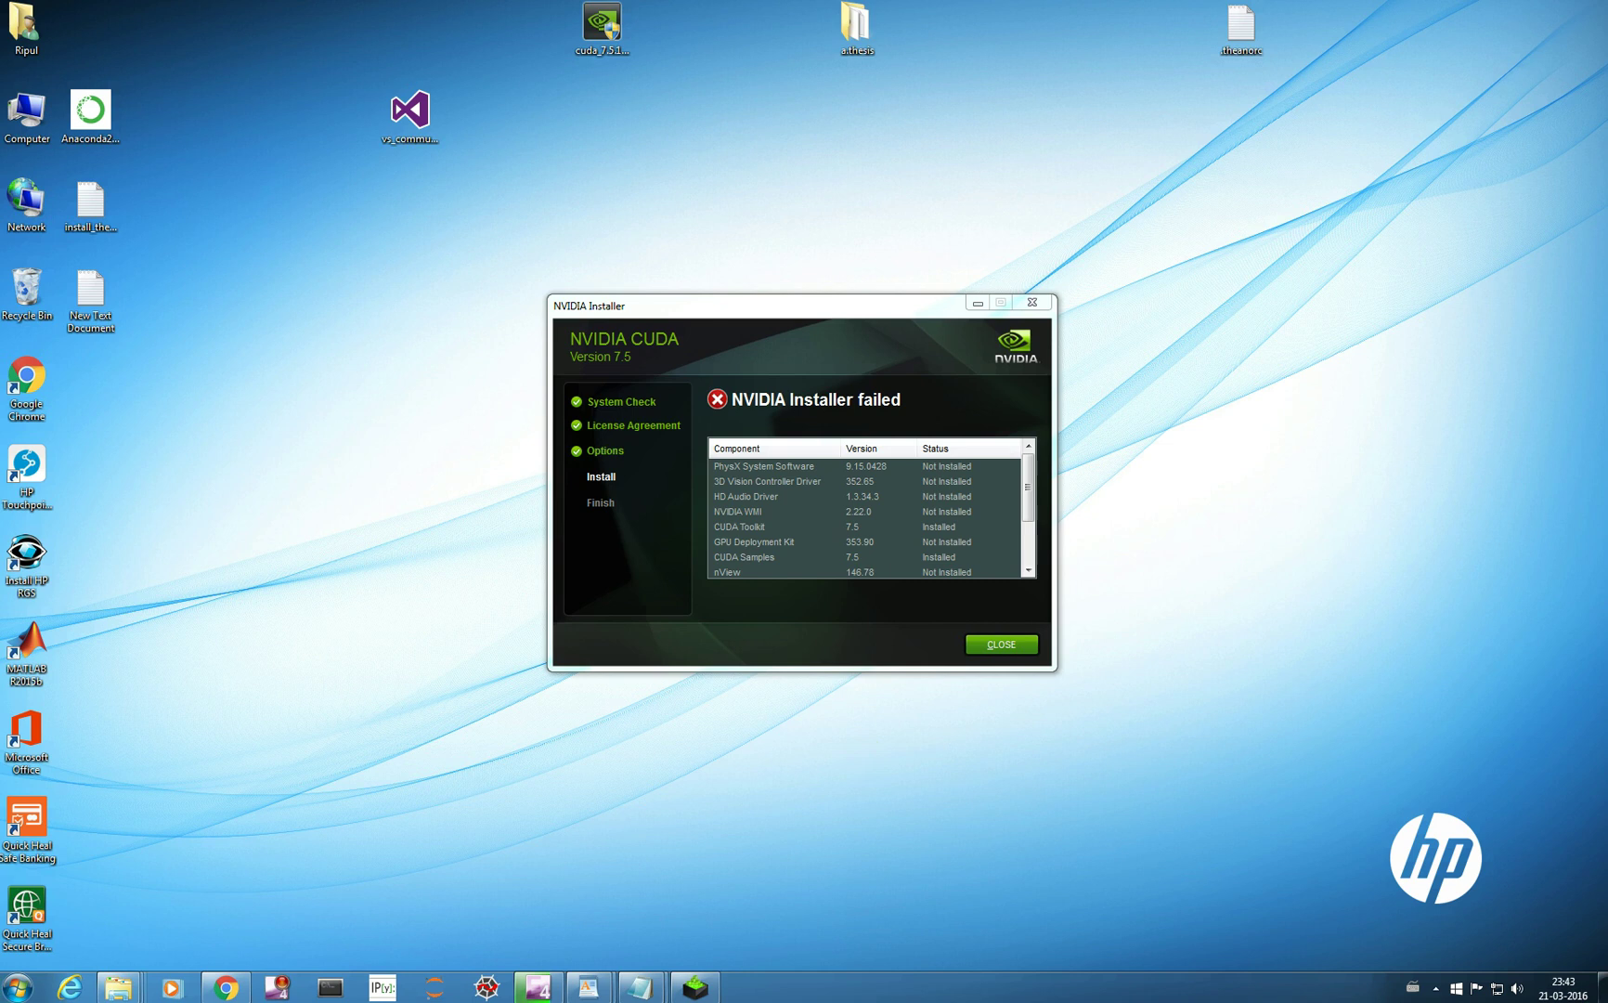
- Review the installation status of every component in the NVIDIA installer's summary, and close the installer
{"action": "left_click", "coordinate": [874, 468]}
{"action": "left_click", "coordinate": [840, 624]}
{"action": "left_click", "coordinate": [884, 563]}
{"action": "left_click", "coordinate": [838, 543]}
{"action": "left_click", "coordinate": [1014, 499]}
{"action": "left_click", "coordinate": [822, 474]}
{"action": "left_click", "coordinate": [887, 474]}
{"action": "left_click", "coordinate": [930, 475]}
{"action": "left_click", "coordinate": [787, 478]}
{"action": "left_click", "coordinate": [818, 484]}
{"action": "left_click", "coordinate": [773, 496]}
{"action": "left_click", "coordinate": [855, 527]}
{"action": "left_click", "coordinate": [758, 525]}
{"action": "left_click", "coordinate": [854, 528]}
{"action": "left_click", "coordinate": [935, 527]}
{"action": "left_click", "coordinate": [1031, 485]}
{"action": "scroll", "coordinate": [1031, 489], "scroll_direction": "down", "scroll_amount": 2}
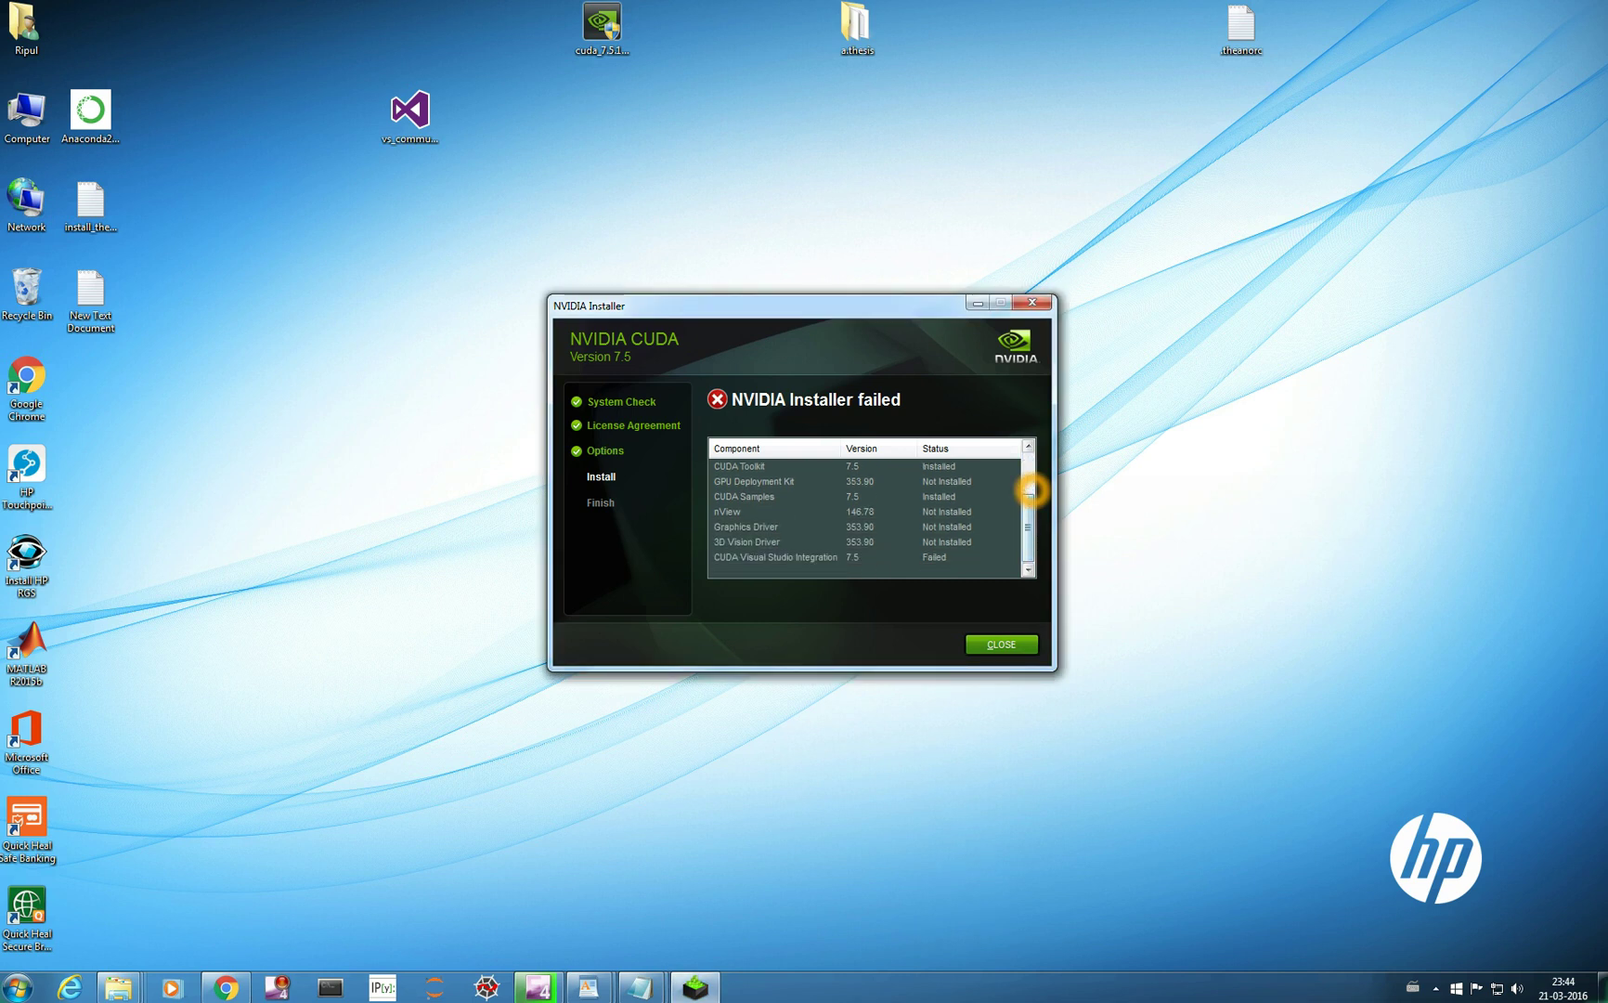
{"action": "scroll", "coordinate": [1031, 490], "scroll_direction": "up", "scroll_amount": 1}
{"action": "scroll", "coordinate": [1031, 489], "scroll_direction": "up", "scroll_amount": 1}
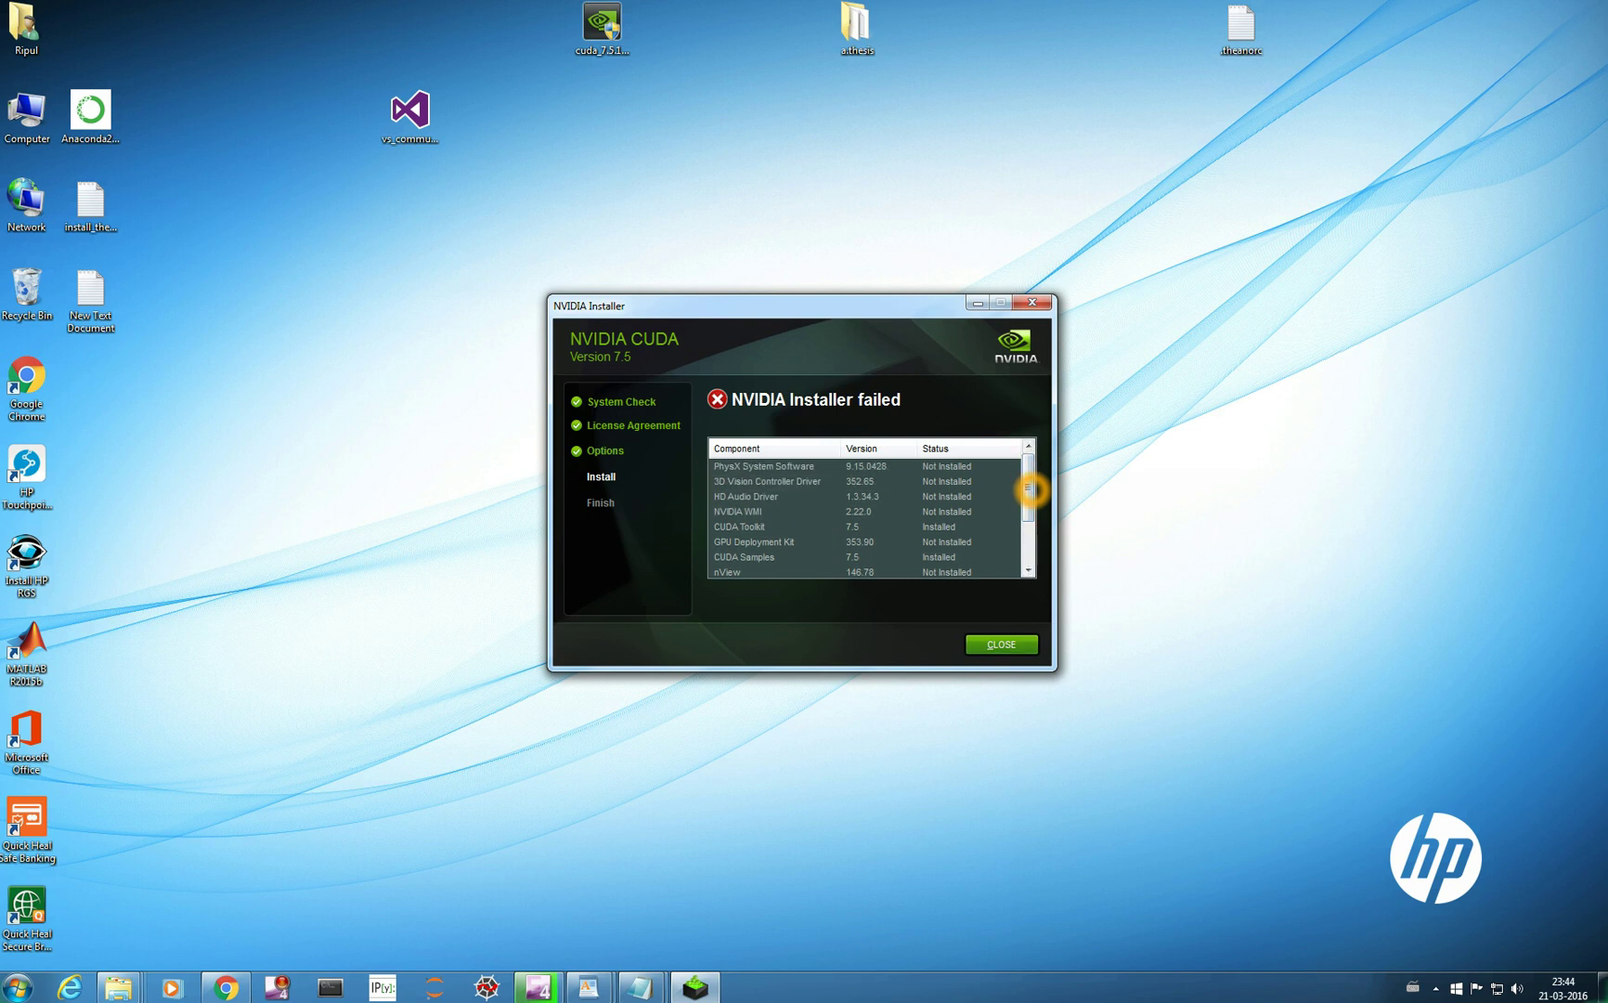
{"action": "key", "text": "Return"}
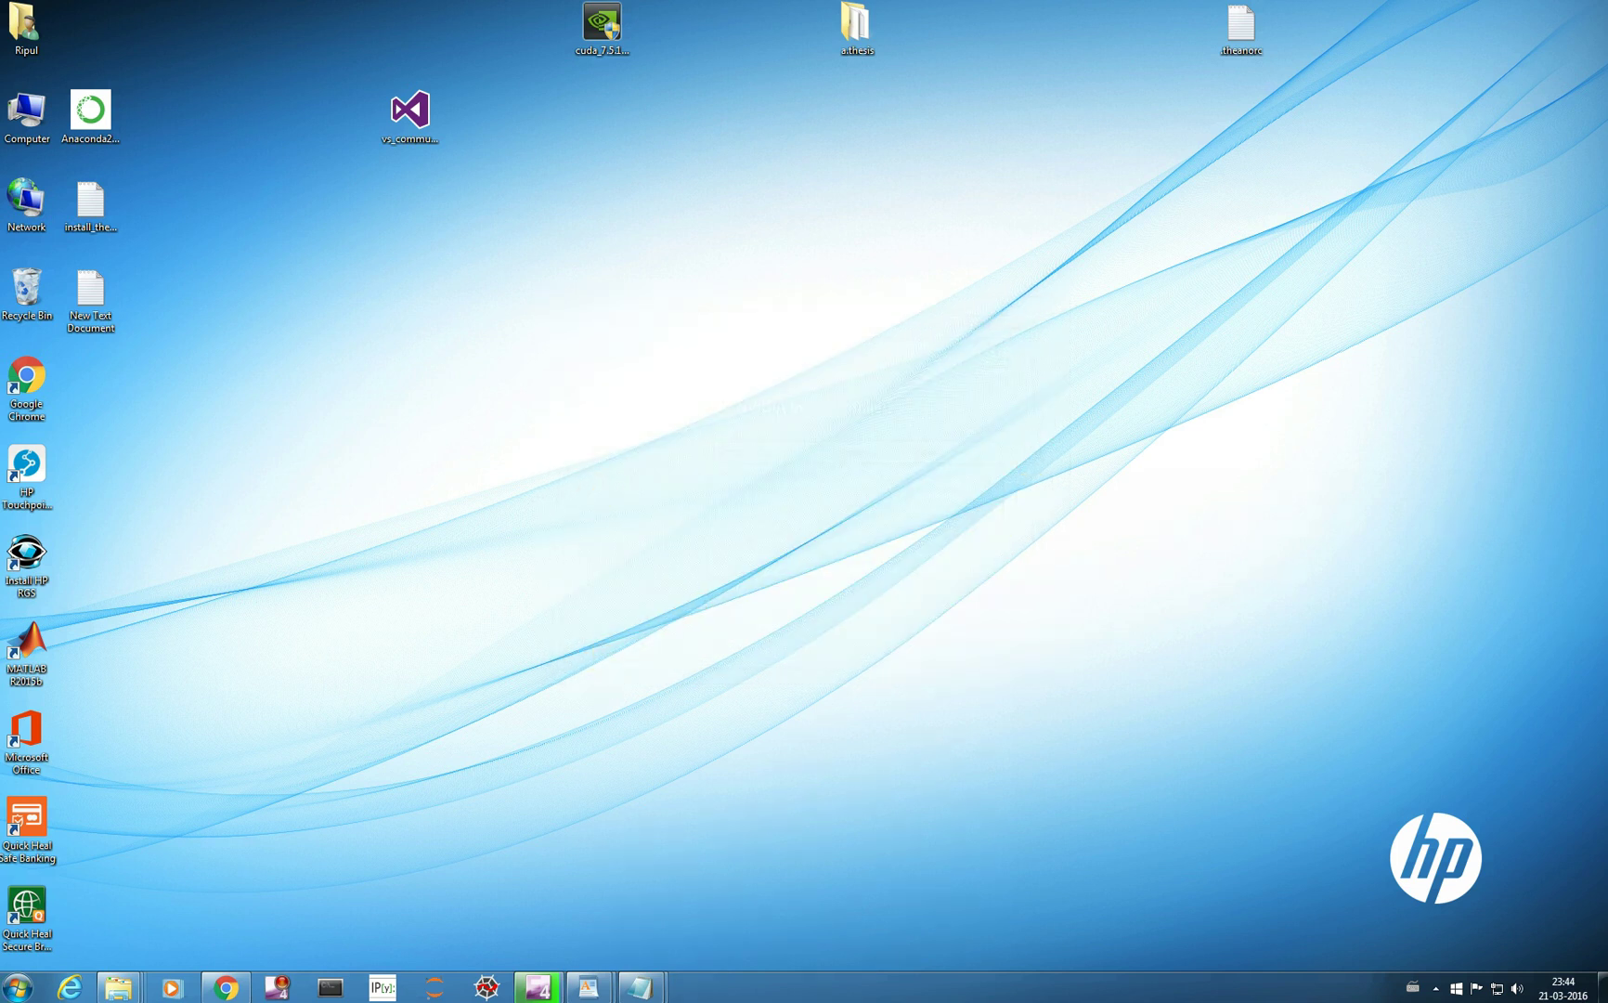
- Switch to Chrome and read the setup article's Setup Python and Install theano sections
{"action": "right_click", "coordinate": [416, 511]}
{"action": "left_click", "coordinate": [456, 557]}
{"action": "left_click", "coordinate": [226, 987]}
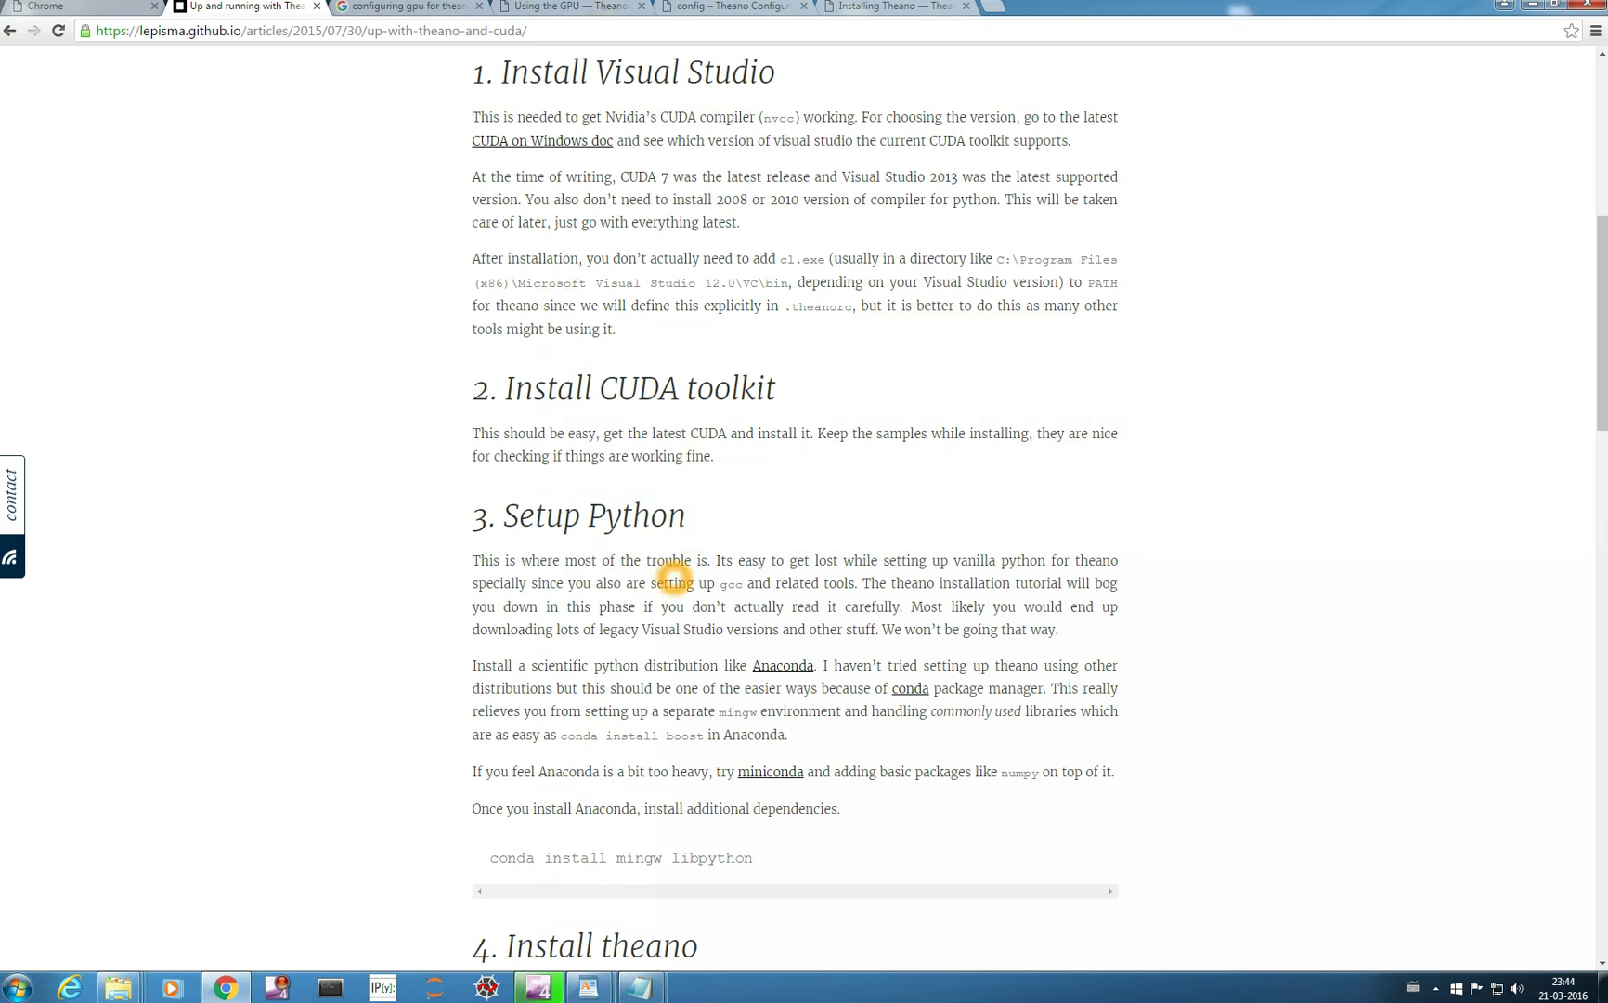
{"action": "scroll", "coordinate": [673, 578], "scroll_direction": "down", "scroll_amount": 5}
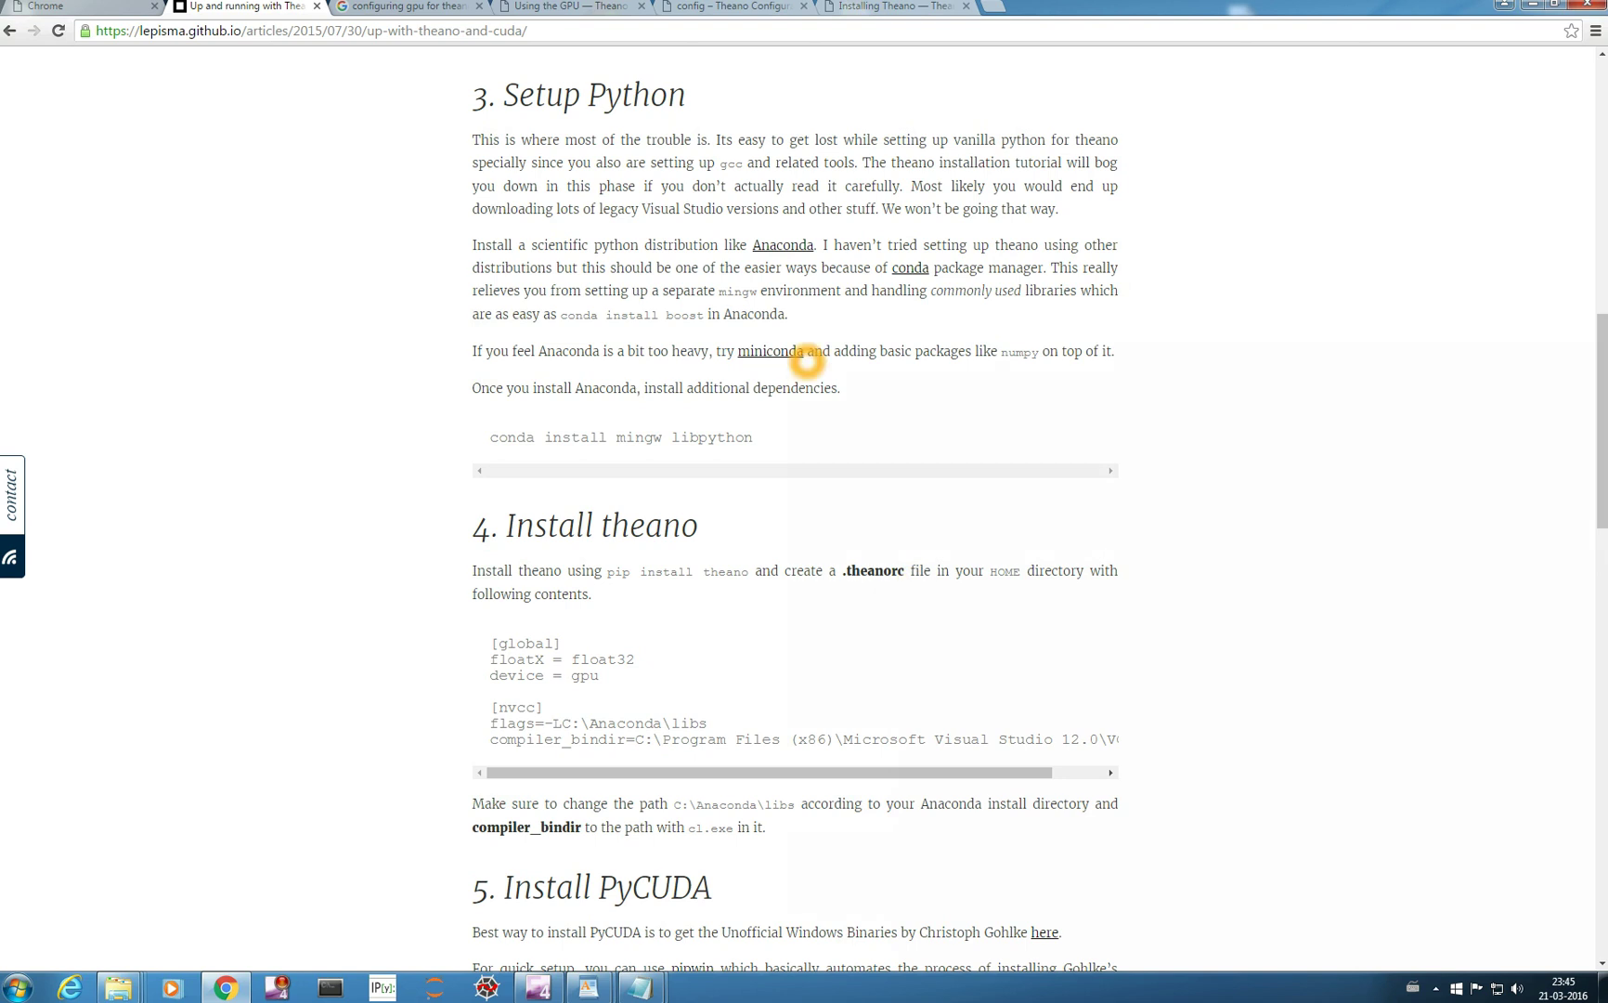
- Find the Using the GPU section on the Installing Theano documentation page
{"action": "key", "text": "ctrl+5"}
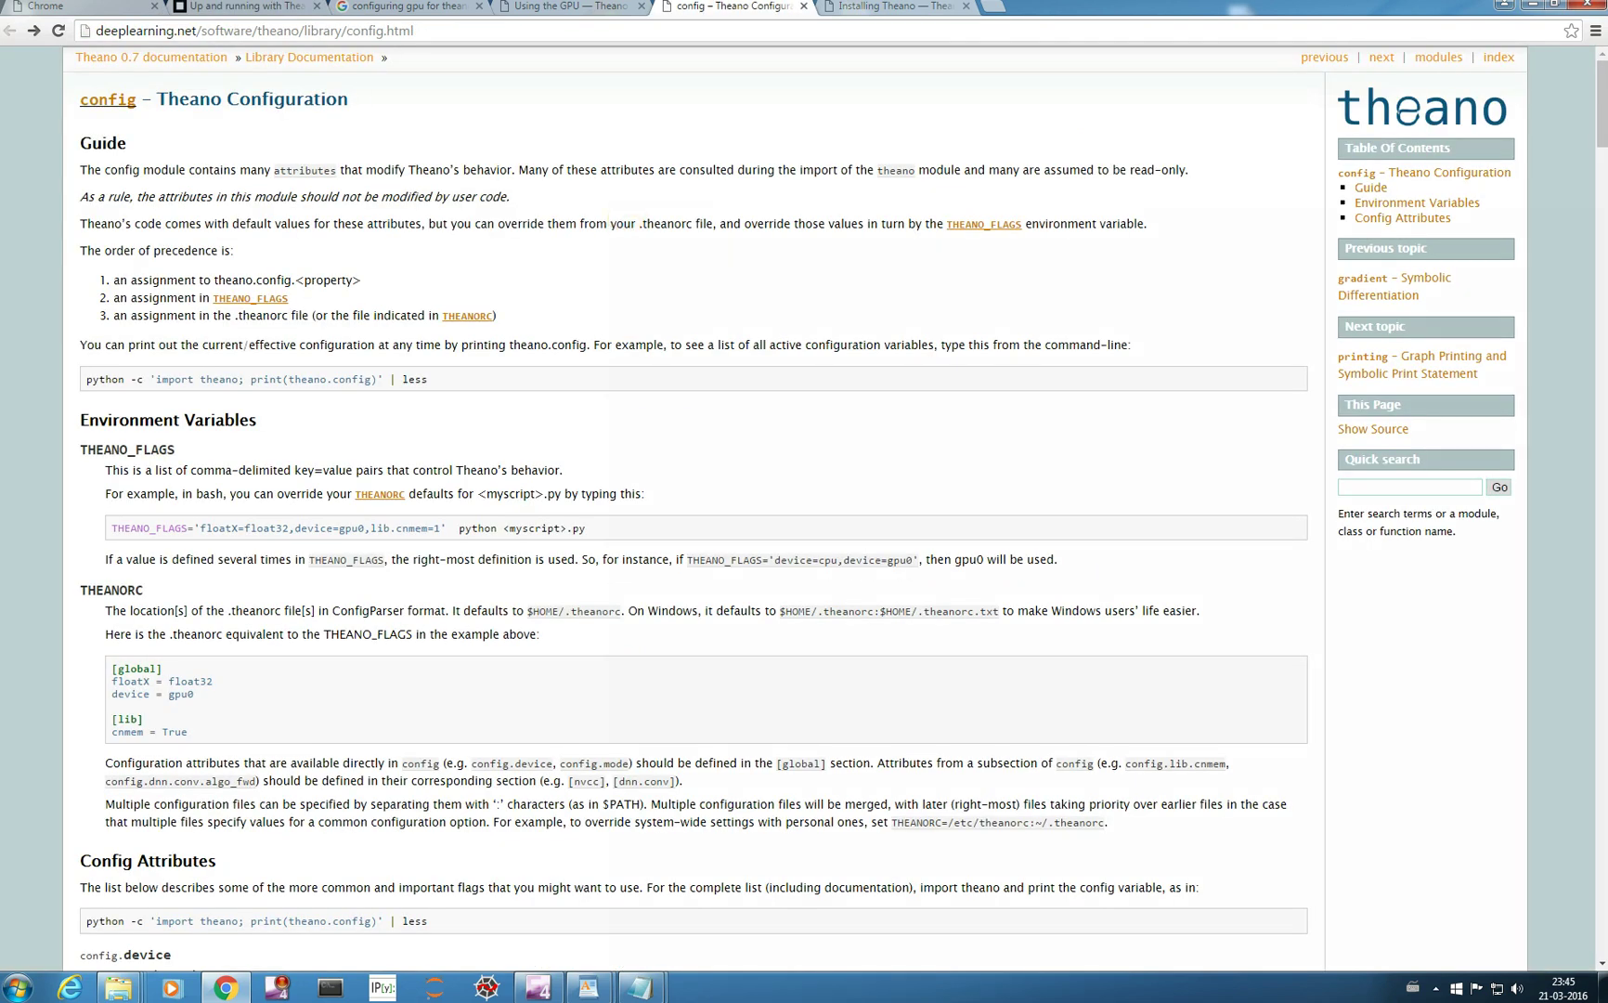
{"action": "key", "text": "ctrl+Tab"}
{"action": "scroll", "coordinate": [352, 269], "scroll_direction": "up", "scroll_amount": 15}
{"action": "scroll", "coordinate": [352, 269], "scroll_direction": "up", "scroll_amount": 20}
{"action": "scroll", "coordinate": [352, 269], "scroll_direction": "up", "scroll_amount": 1}
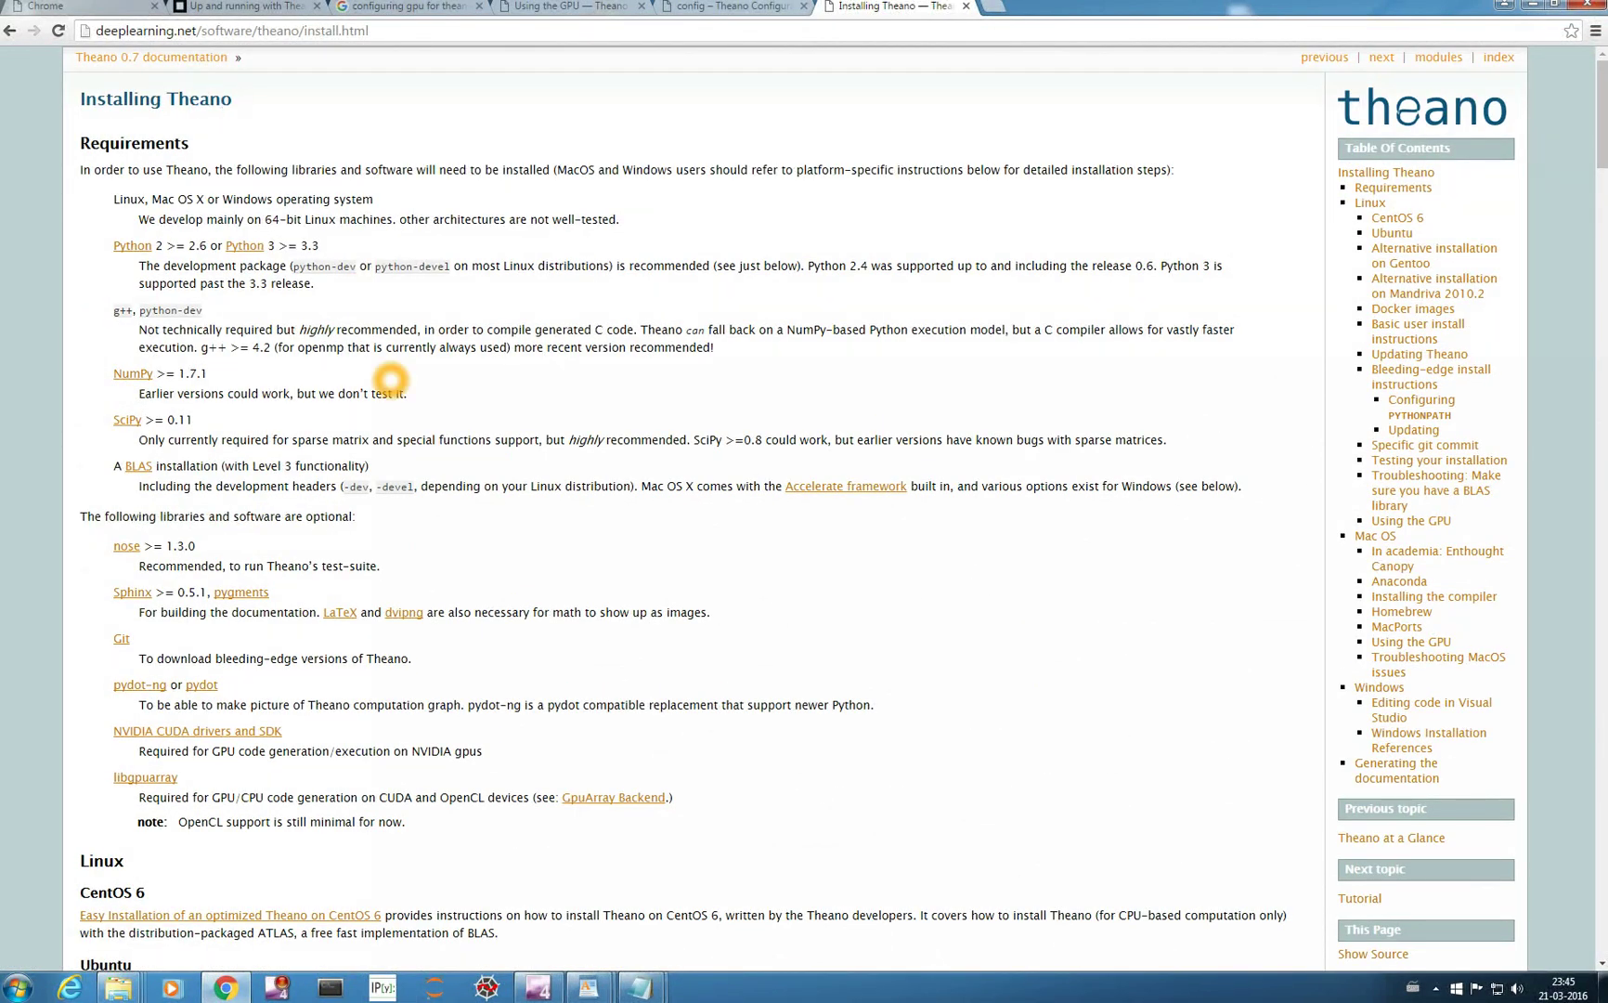
{"action": "scroll", "coordinate": [390, 378], "scroll_direction": "down", "scroll_amount": 20}
{"action": "scroll", "coordinate": [390, 379], "scroll_direction": "down", "scroll_amount": 15}
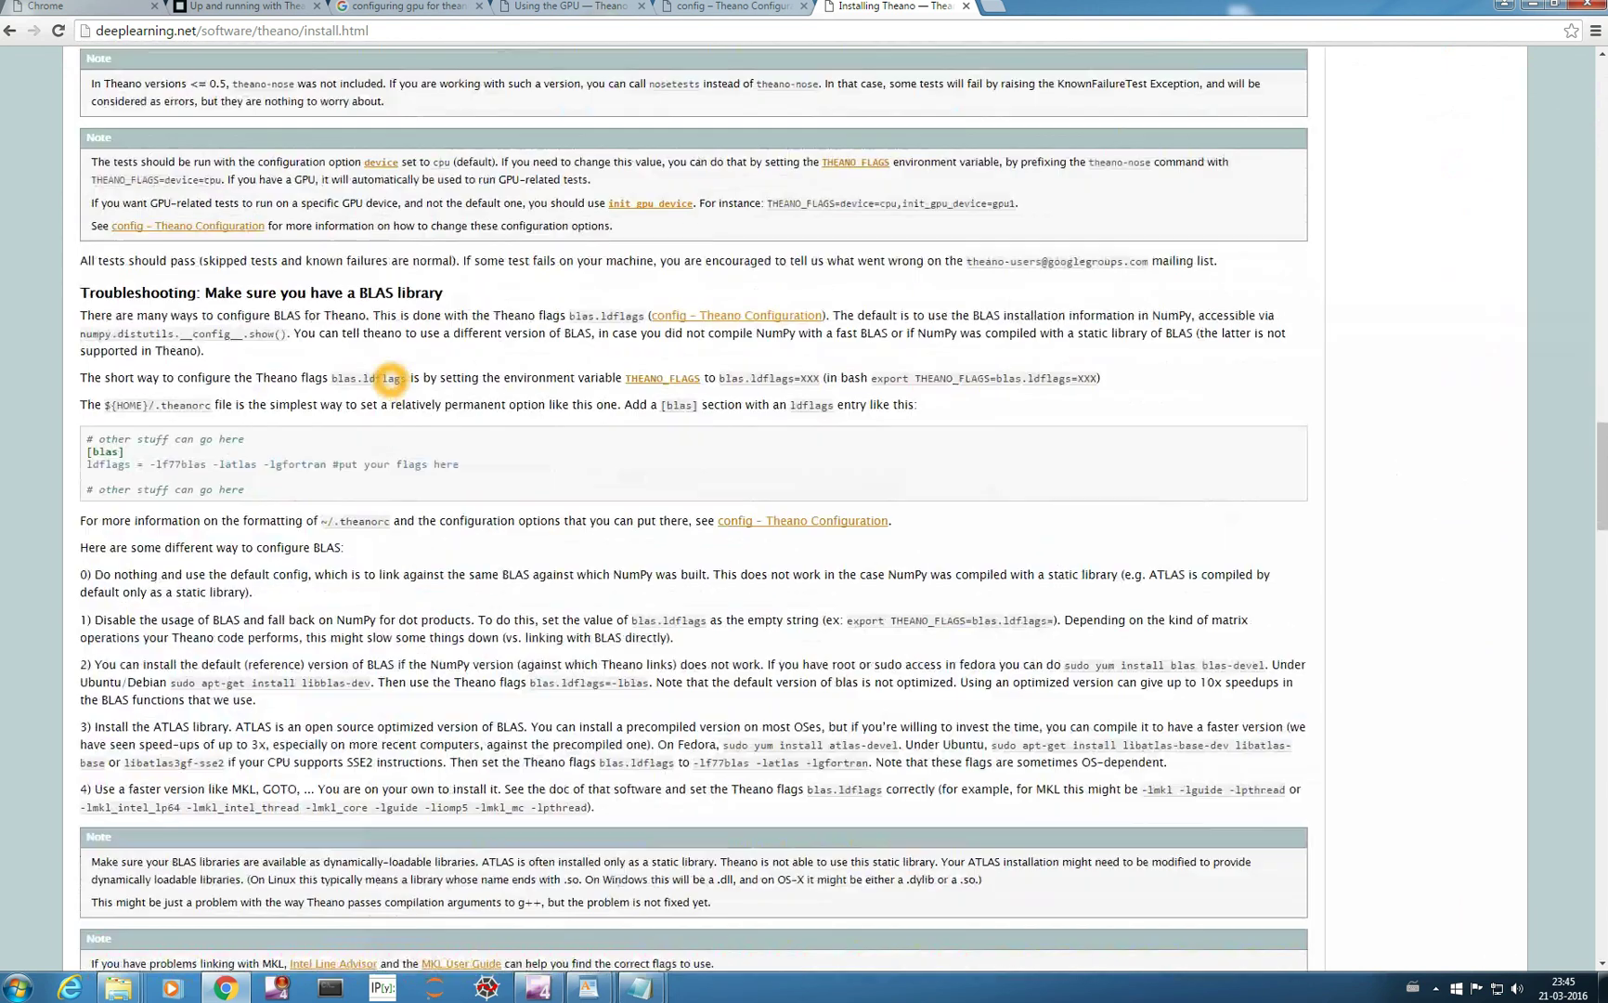
{"action": "scroll", "coordinate": [390, 379], "scroll_direction": "down", "scroll_amount": 8}
- Read what the Using the GPU section says about installing the CUDA driver and Toolkit and the CUDA root directory
{"action": "left_click", "coordinate": [124, 249]}
{"action": "left_click", "coordinate": [264, 247]}
{"action": "left_click", "coordinate": [618, 299]}
{"action": "left_click", "coordinate": [922, 300]}
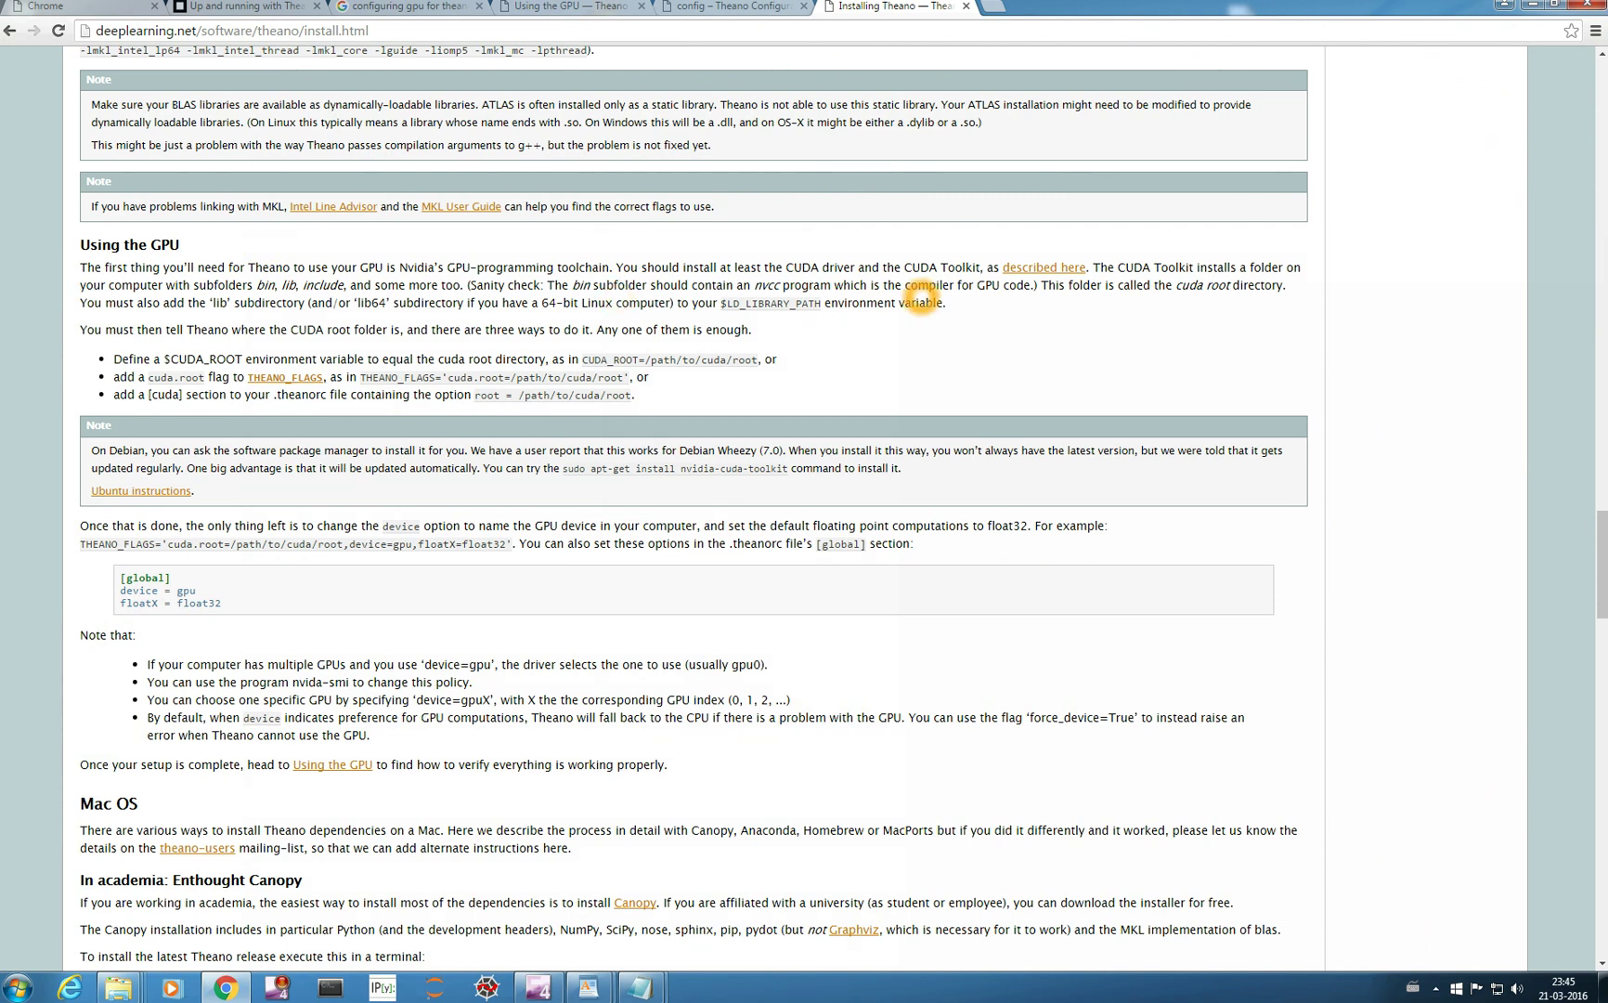
{"action": "left_click", "coordinate": [913, 289]}
{"action": "left_click", "coordinate": [829, 267]}
{"action": "left_click", "coordinate": [908, 268]}
{"action": "left_click", "coordinate": [609, 369]}
{"action": "left_click", "coordinate": [671, 353]}
{"action": "left_click", "coordinate": [259, 358]}
{"action": "left_click", "coordinate": [379, 357]}
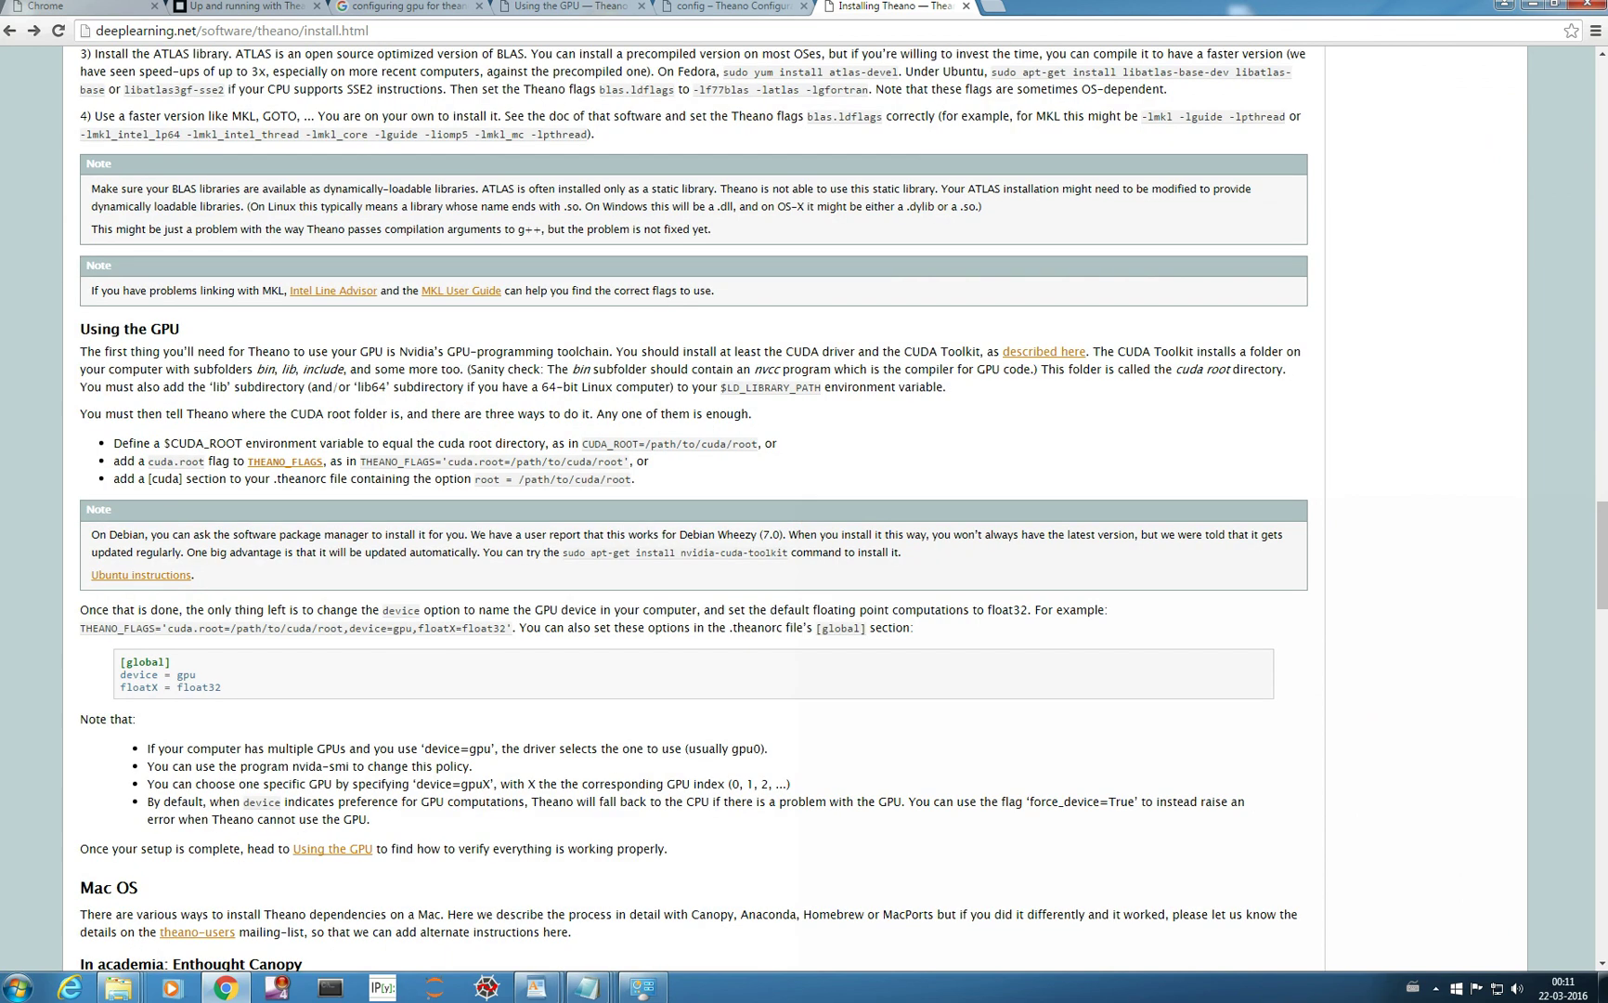
- Examine the ways to tell Theano the CUDA root folder, plus the device and floatX options for .theanorc
{"action": "left_click", "coordinate": [687, 476]}
{"action": "left_click", "coordinate": [583, 414]}
{"action": "left_click", "coordinate": [395, 418]}
{"action": "left_click", "coordinate": [635, 446]}
{"action": "left_click", "coordinate": [385, 457]}
{"action": "left_click", "coordinate": [347, 439]}
{"action": "left_click", "coordinate": [375, 452]}
{"action": "left_click", "coordinate": [386, 483]}
{"action": "left_click", "coordinate": [387, 483]}
{"action": "left_click", "coordinate": [449, 617]}
{"action": "left_click", "coordinate": [458, 627]}
{"action": "left_click", "coordinate": [744, 653]}
{"action": "left_click", "coordinate": [761, 632]}
{"action": "left_click", "coordinate": [758, 629]}
{"action": "left_click", "coordinate": [748, 635]}
{"action": "left_click", "coordinate": [610, 667]}
{"action": "left_click", "coordinate": [766, 631]}
- Check the setup article's Install Visual Studio section for the .theanorc mention, and return to the desktop
{"action": "key", "text": "ctrl+2"}
{"action": "scroll", "coordinate": [477, 362], "scroll_direction": "down", "scroll_amount": 3}
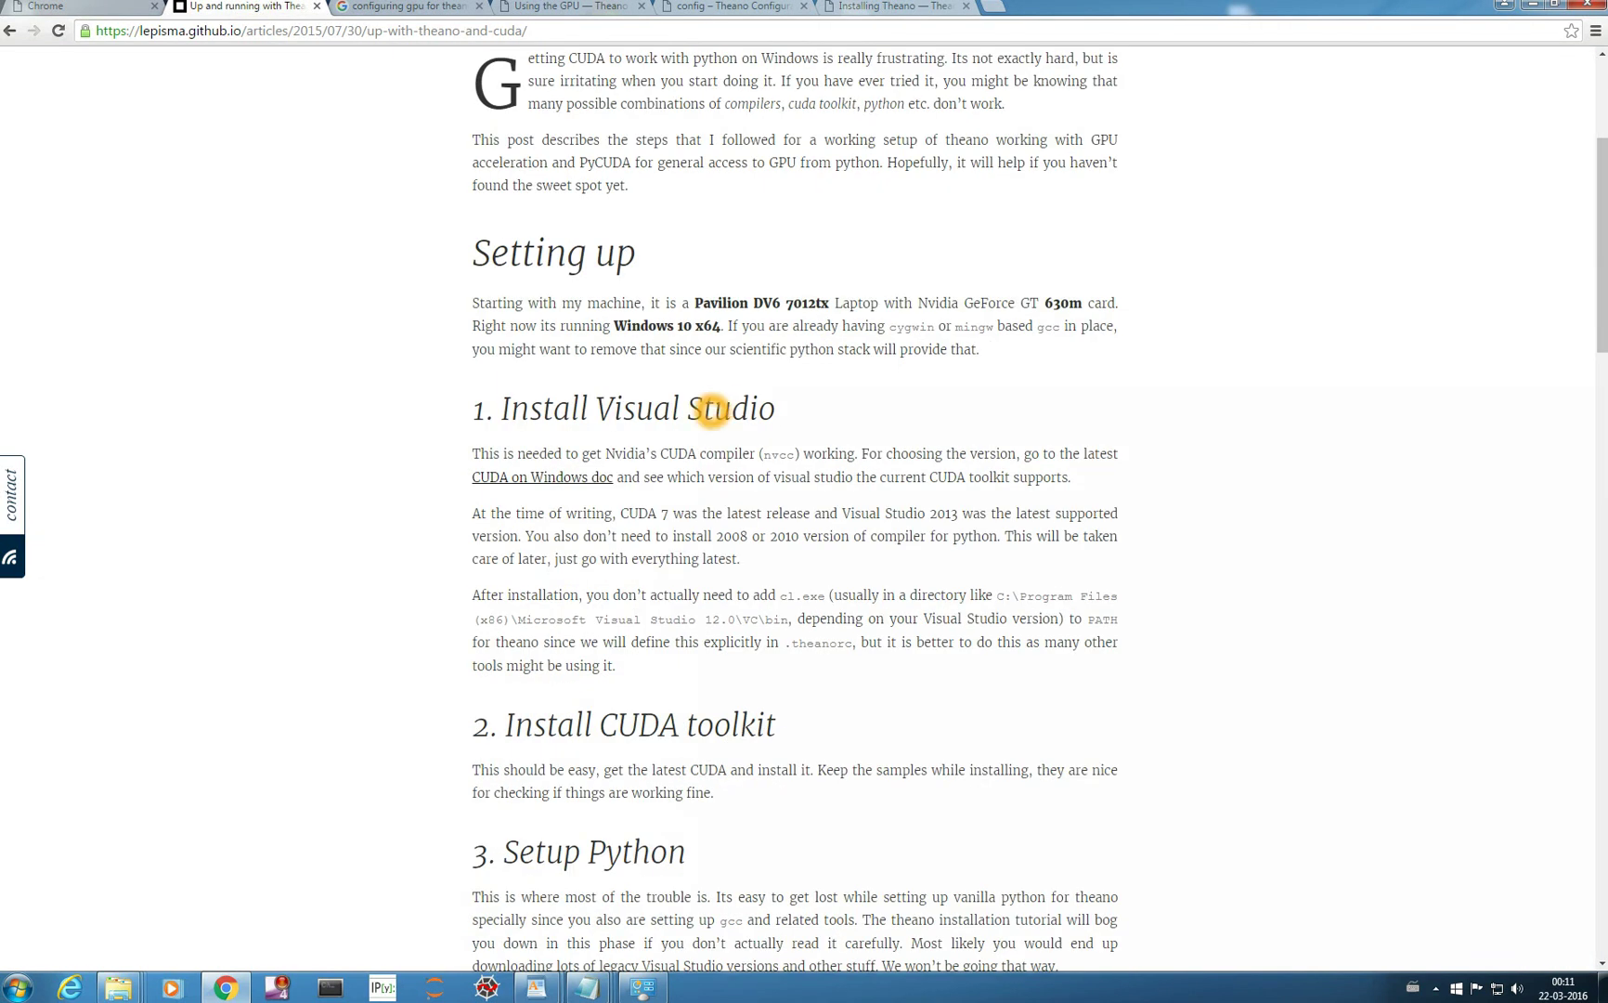
{"action": "scroll", "coordinate": [712, 472], "scroll_direction": "down", "scroll_amount": 2}
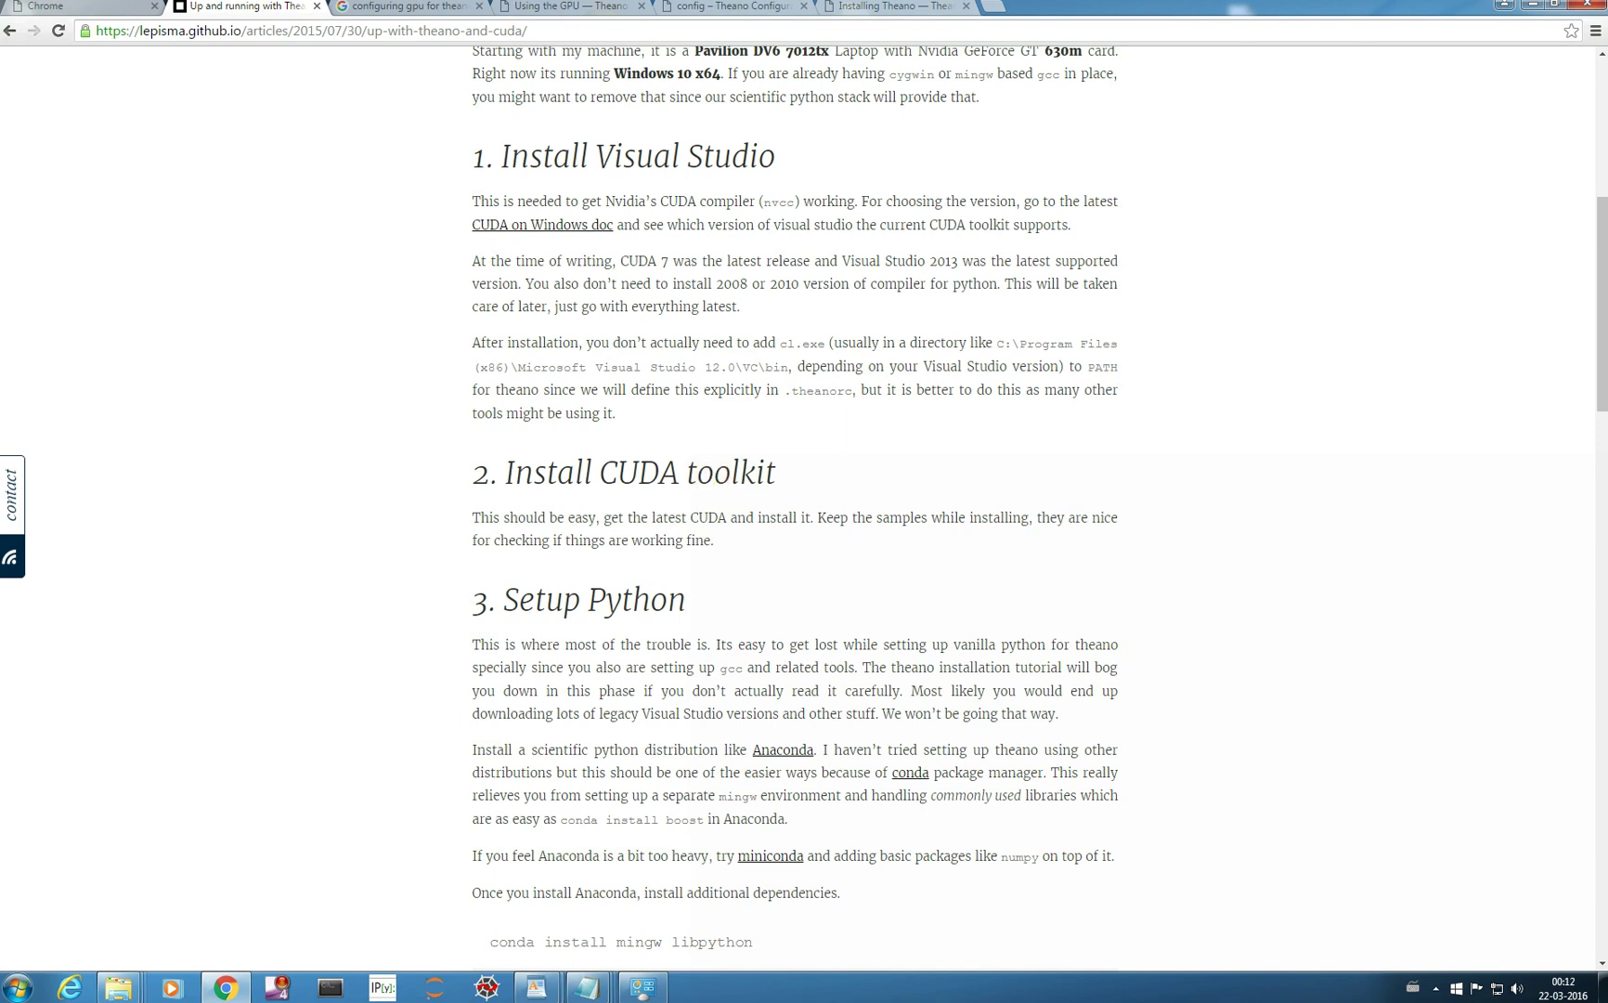
{"action": "left_click", "coordinate": [782, 381]}
{"action": "left_click", "coordinate": [1533, 4]}
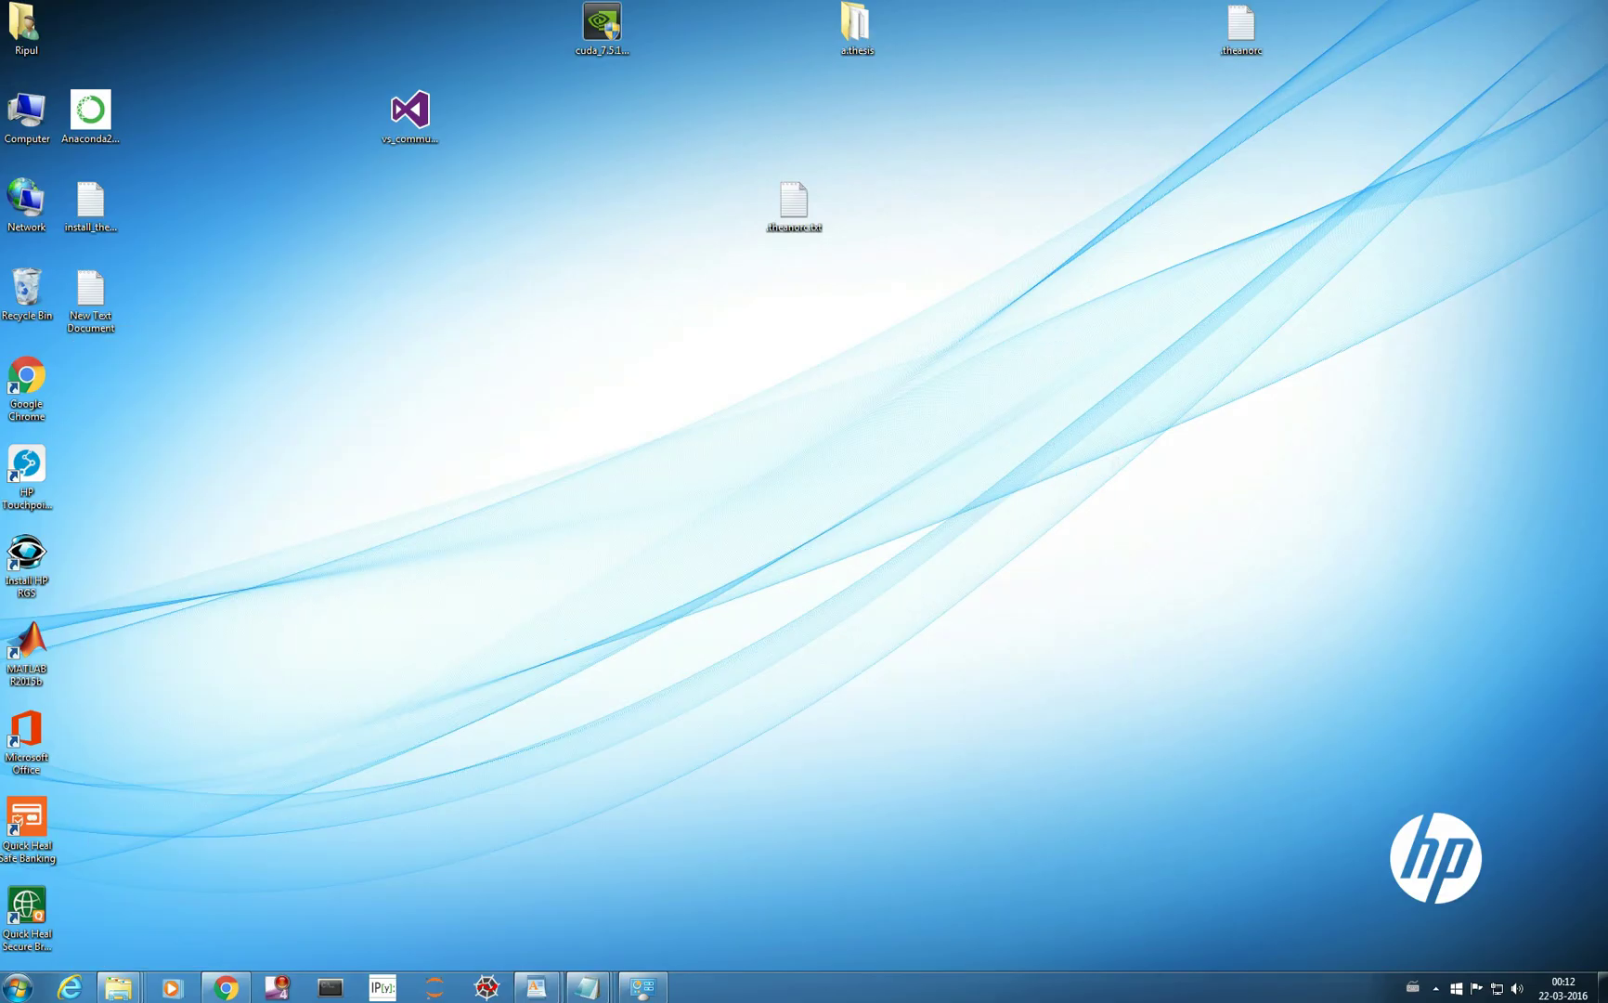
- Delete the .theanorc.txt file from the desktop and move the existing .theanorc file into the a.thesis folder
{"action": "double_click", "coordinate": [1243, 28]}
{"action": "left_click", "coordinate": [795, 219]}
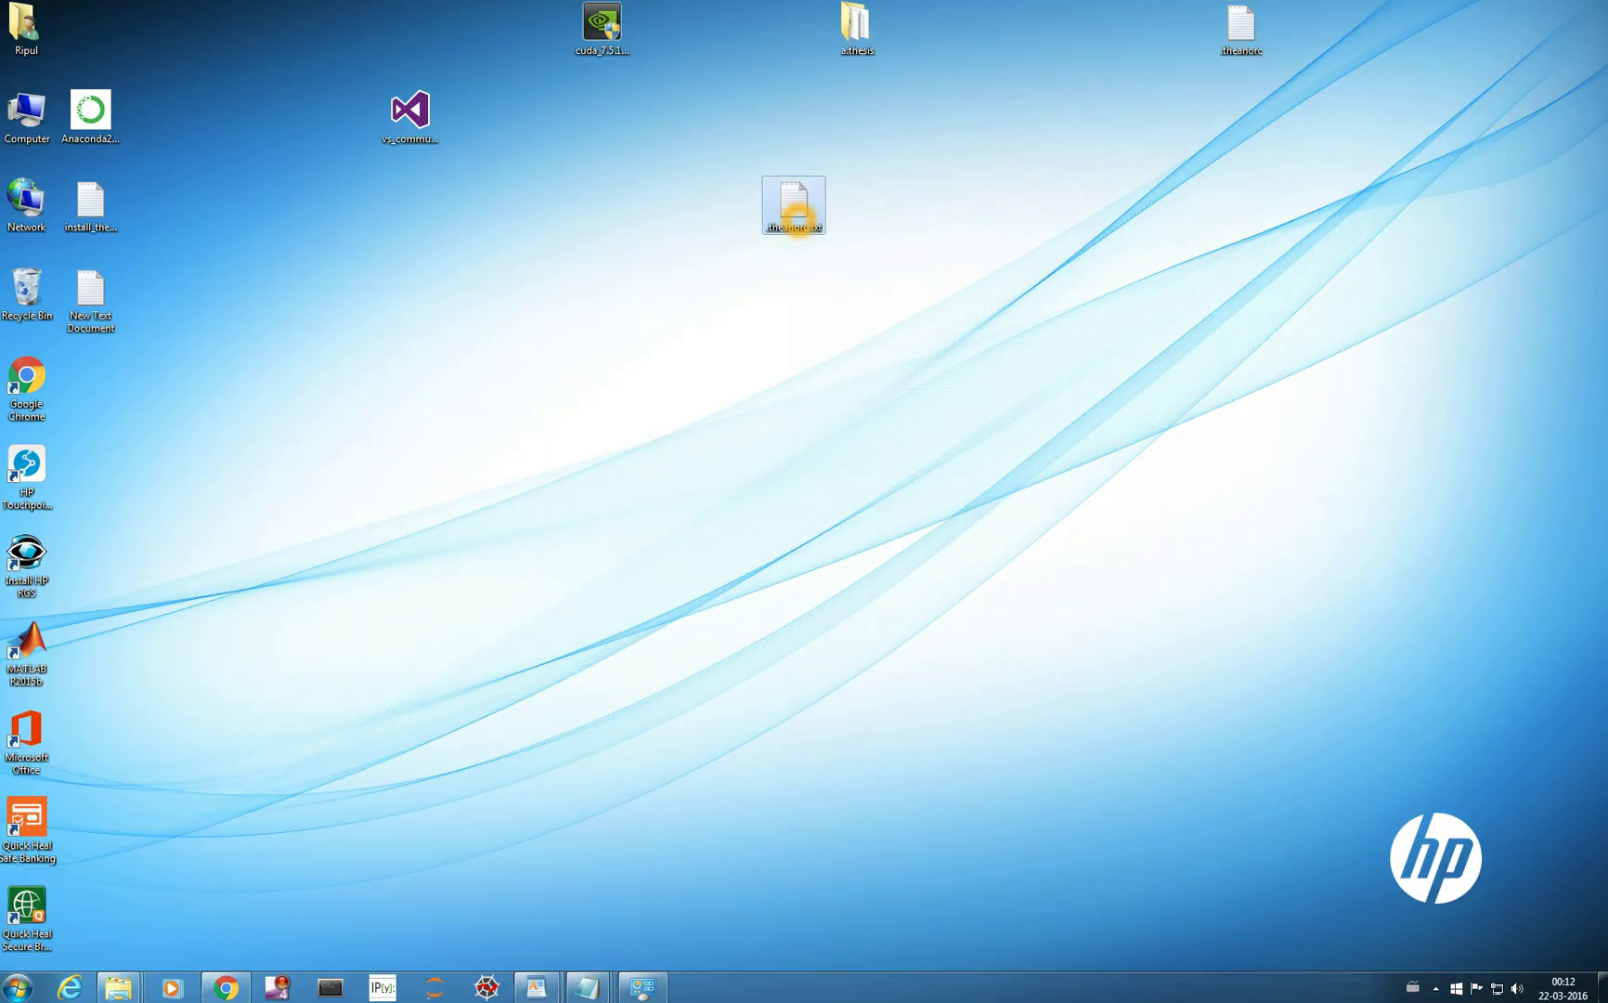
{"action": "key", "text": "Delete"}
{"action": "left_click", "coordinate": [867, 558]}
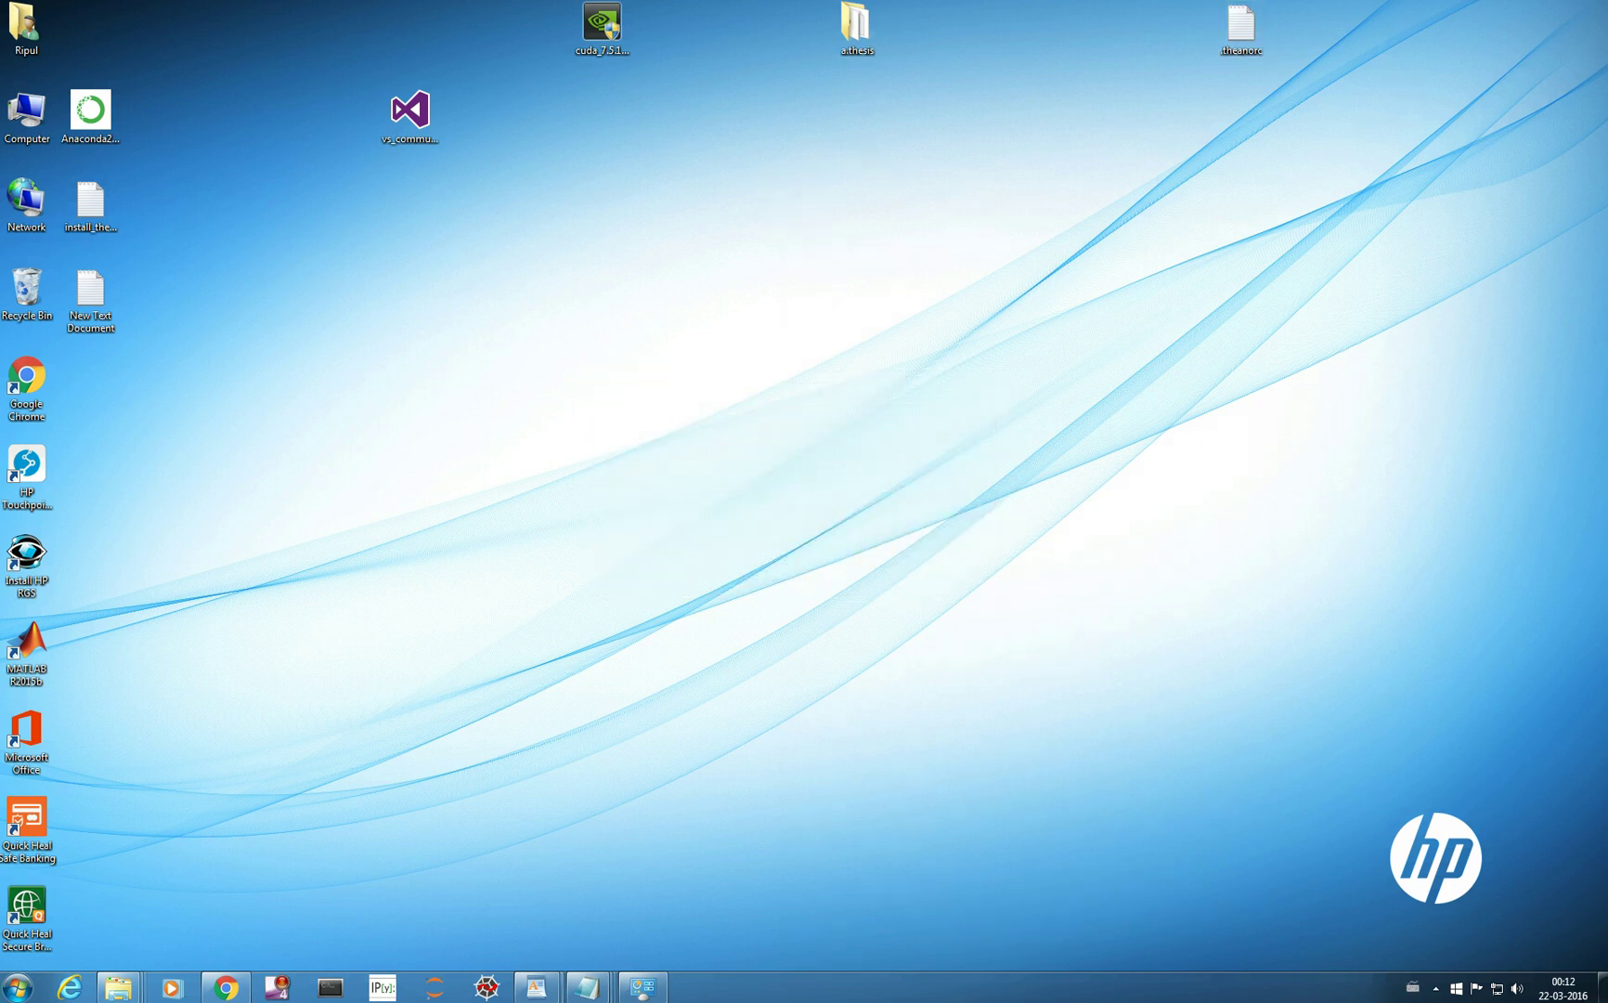
{"action": "left_click_drag", "start_coordinate": [1242, 28], "coordinate": [856, 26]}
- Create a new text document on the desktop and check the configuration file's name in the setup article
{"action": "right_click", "coordinate": [991, 164]}
{"action": "left_click", "coordinate": [1070, 323]}
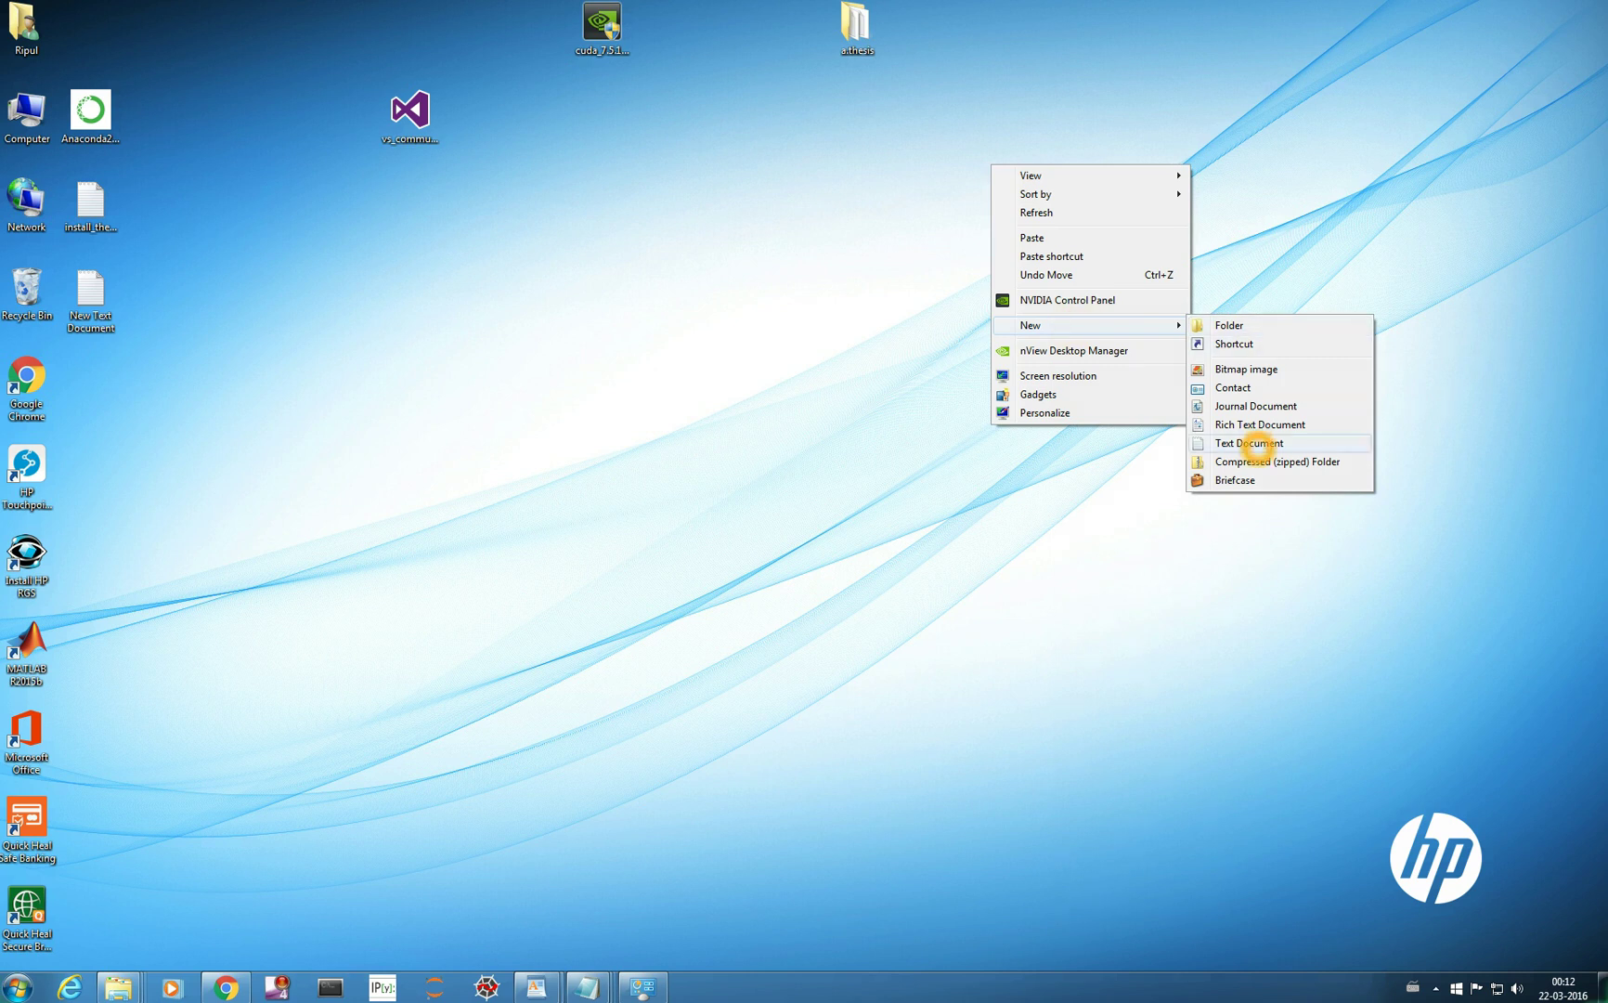
{"action": "left_click", "coordinate": [1255, 443]}
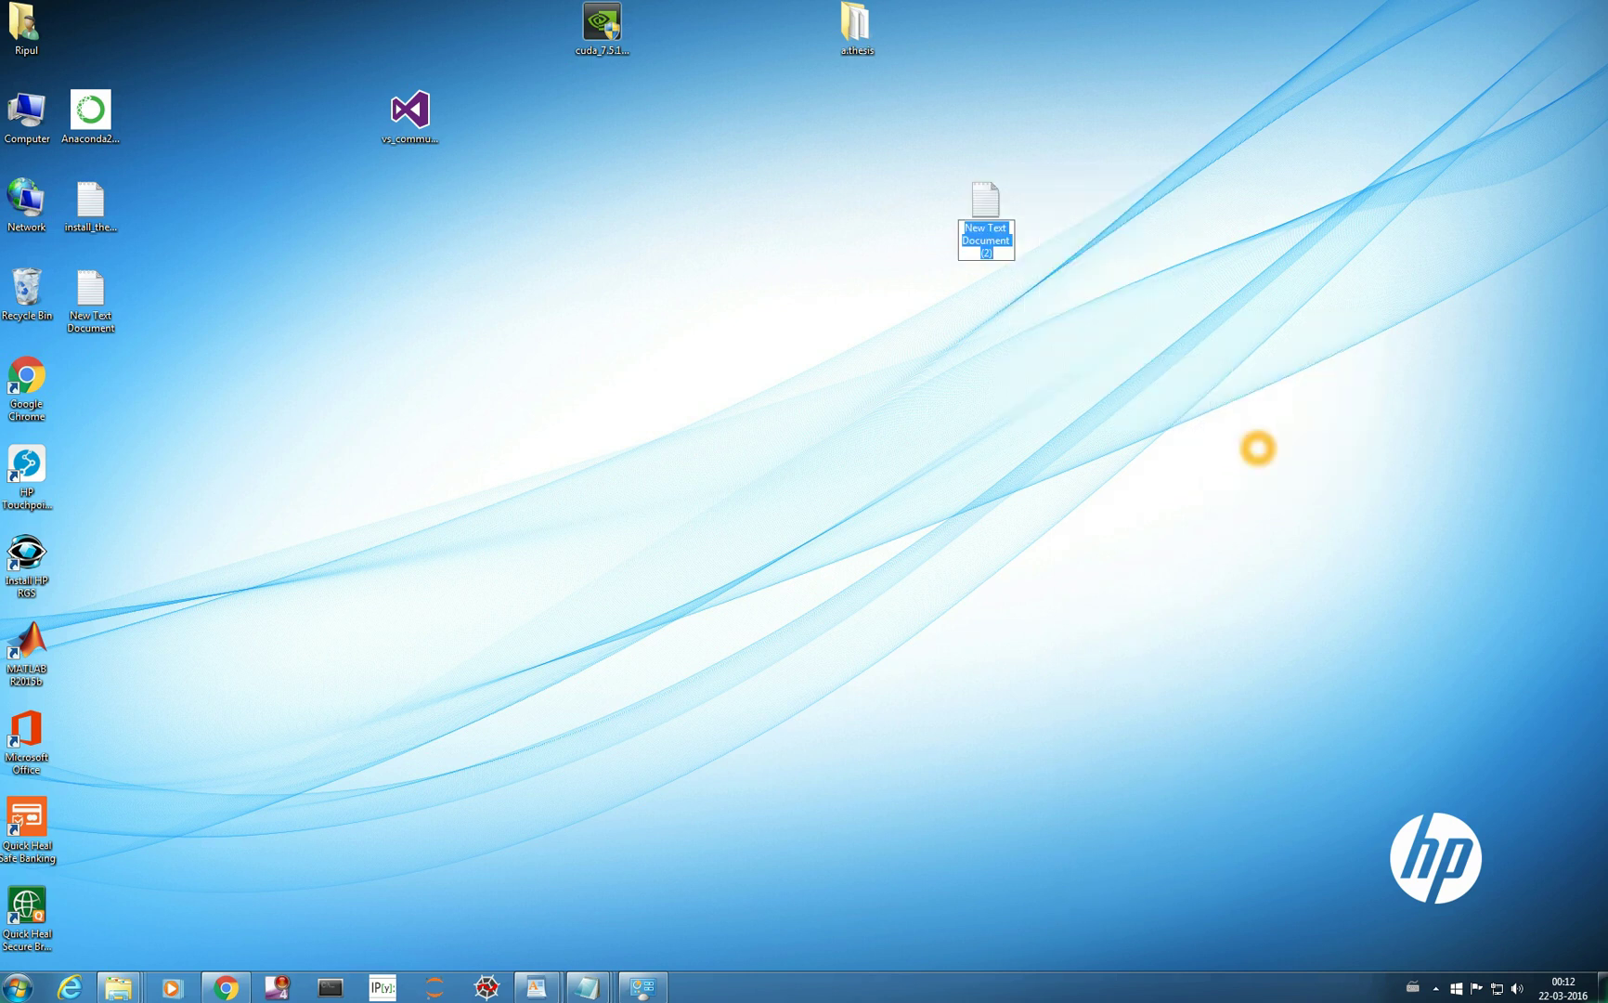
{"action": "key", "text": "BackSpace"}
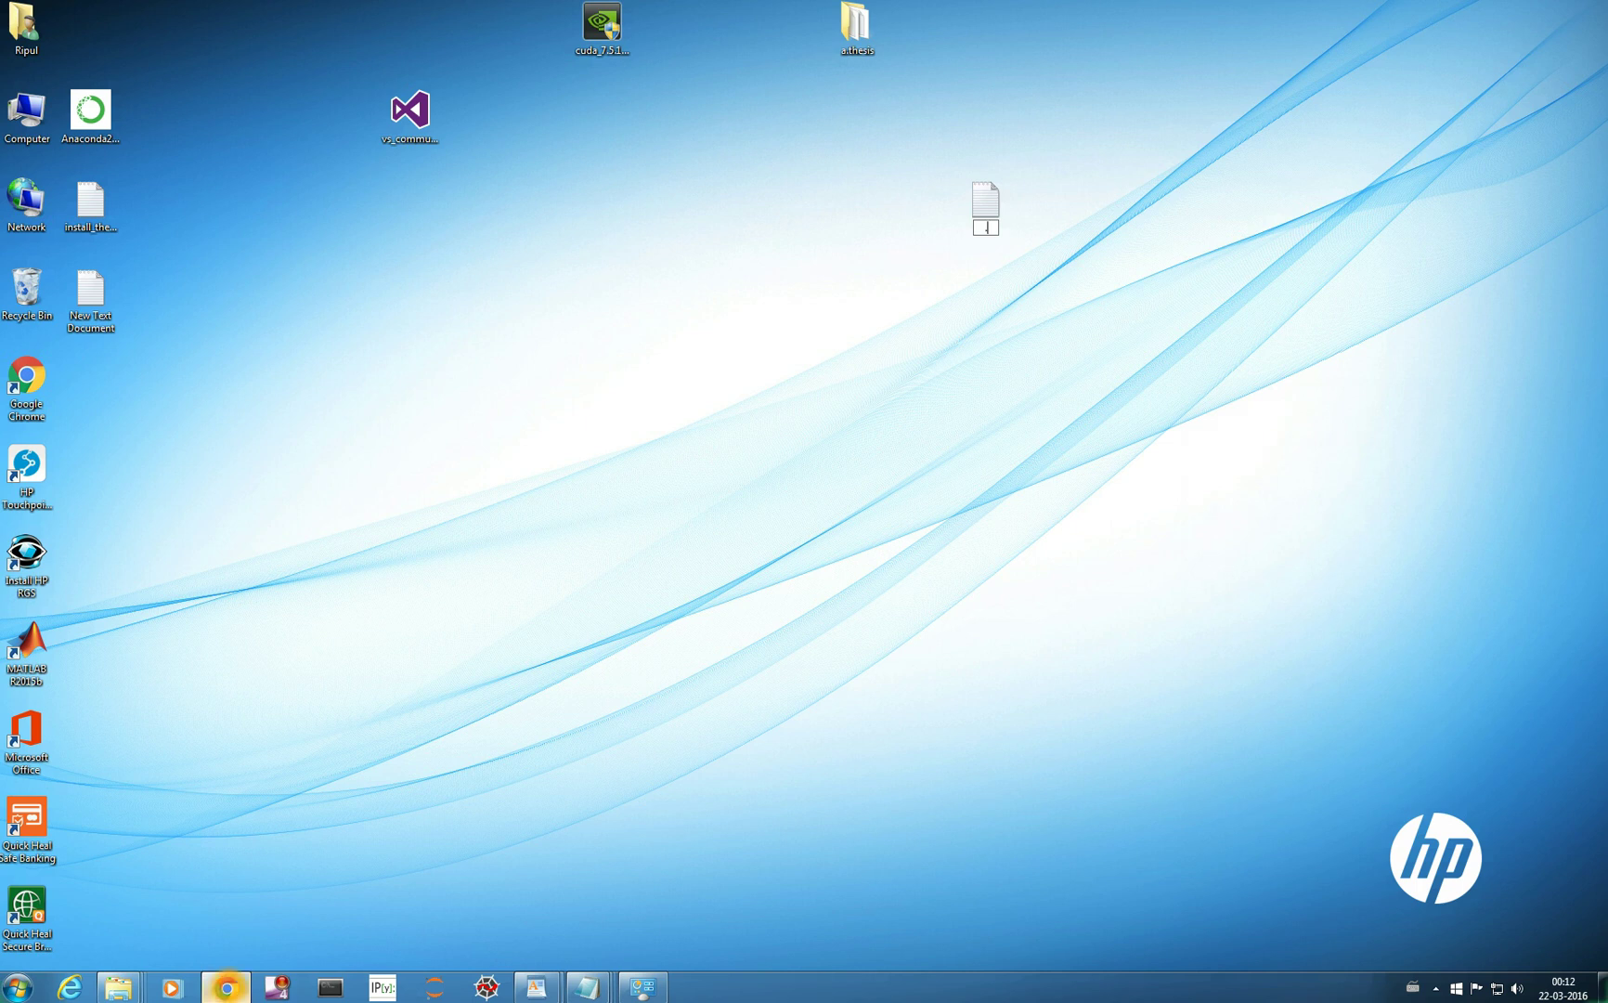
{"action": "left_click", "coordinate": [226, 987]}
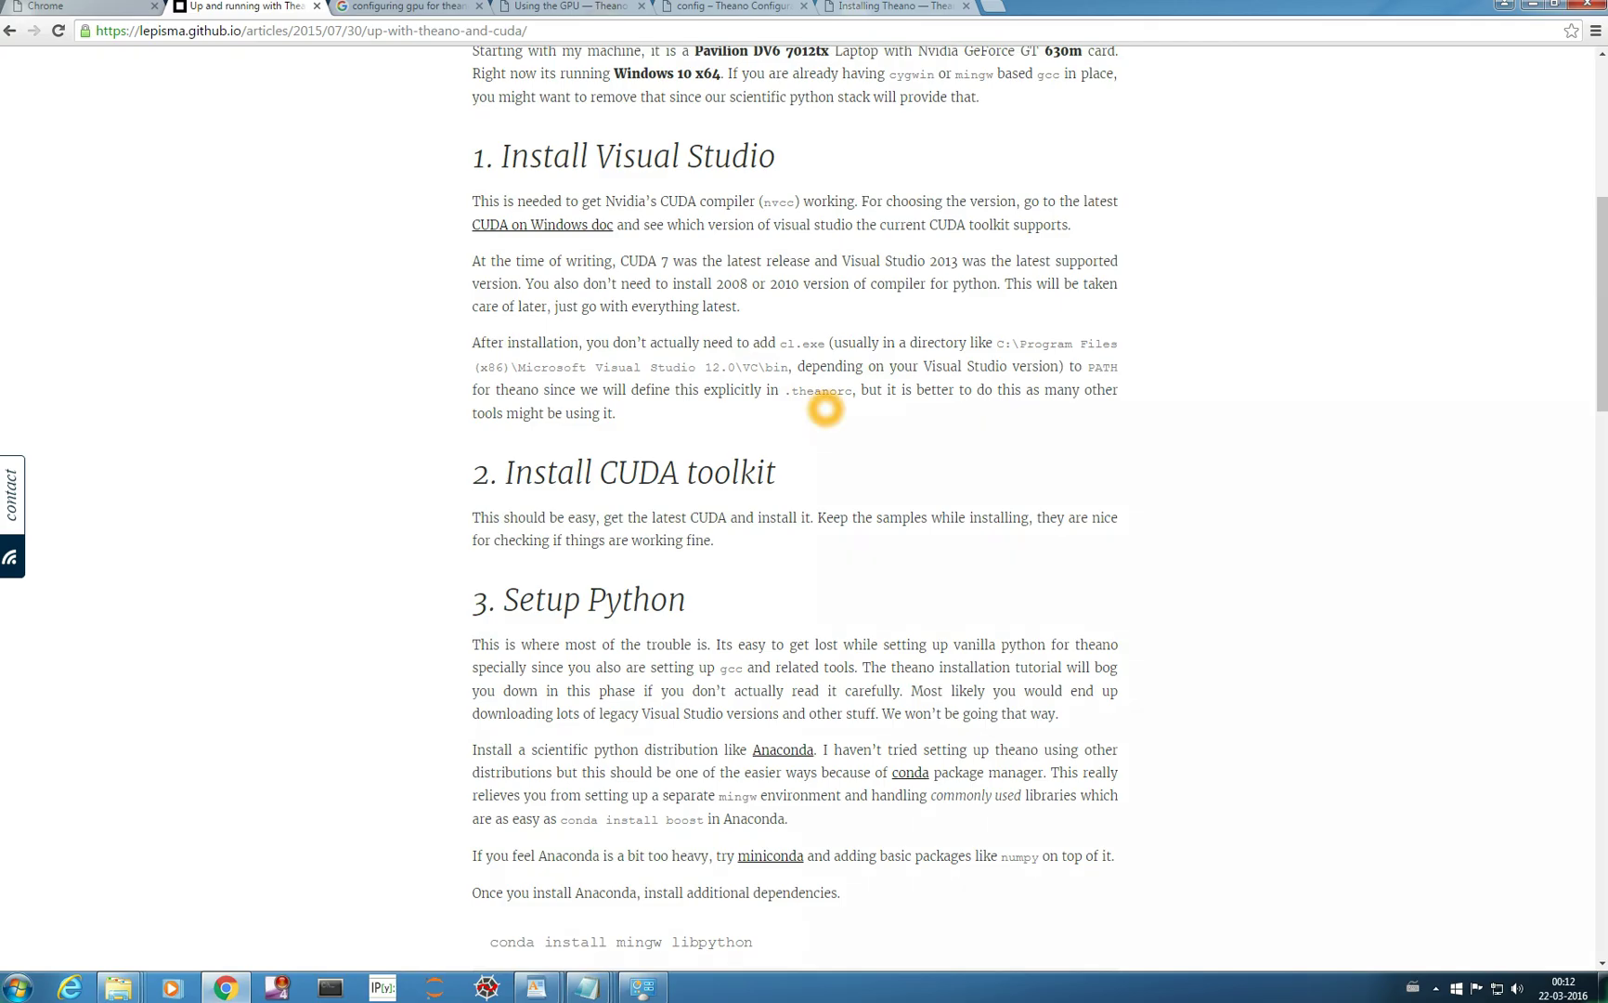
{"action": "left_click", "coordinate": [226, 987]}
{"action": "left_click", "coordinate": [1002, 349]}
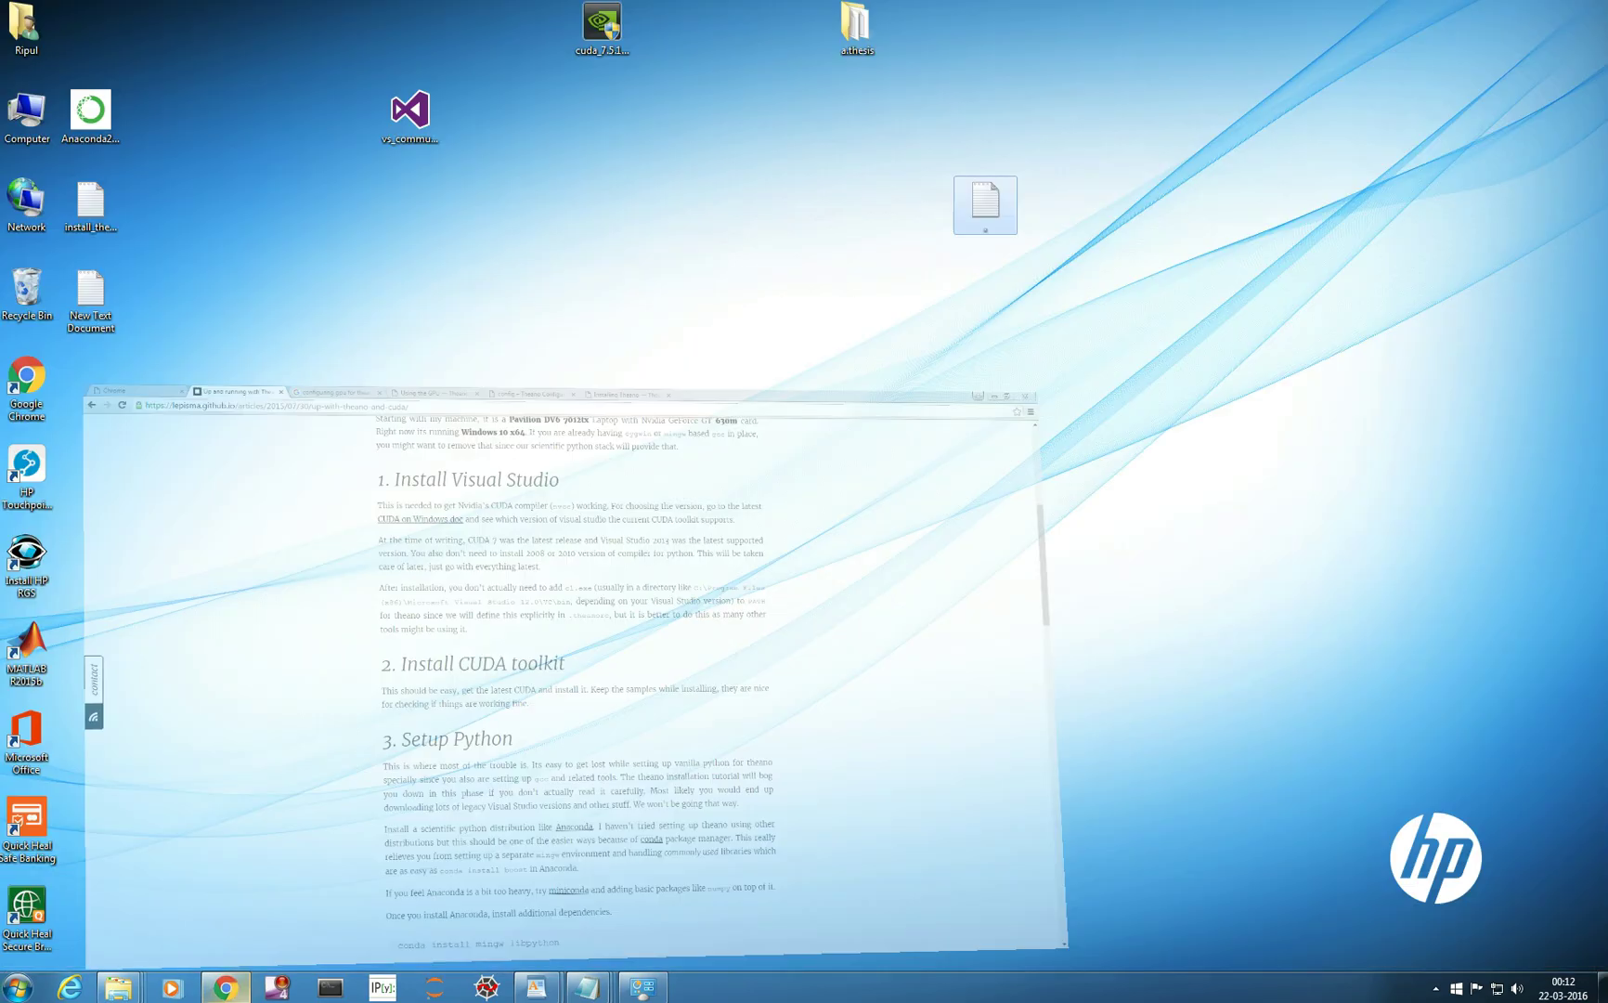
- Rename the new desktop text document as .theanorc
{"action": "right_click", "coordinate": [994, 224]}
{"action": "left_click", "coordinate": [985, 206]}
{"action": "right_click", "coordinate": [987, 213]}
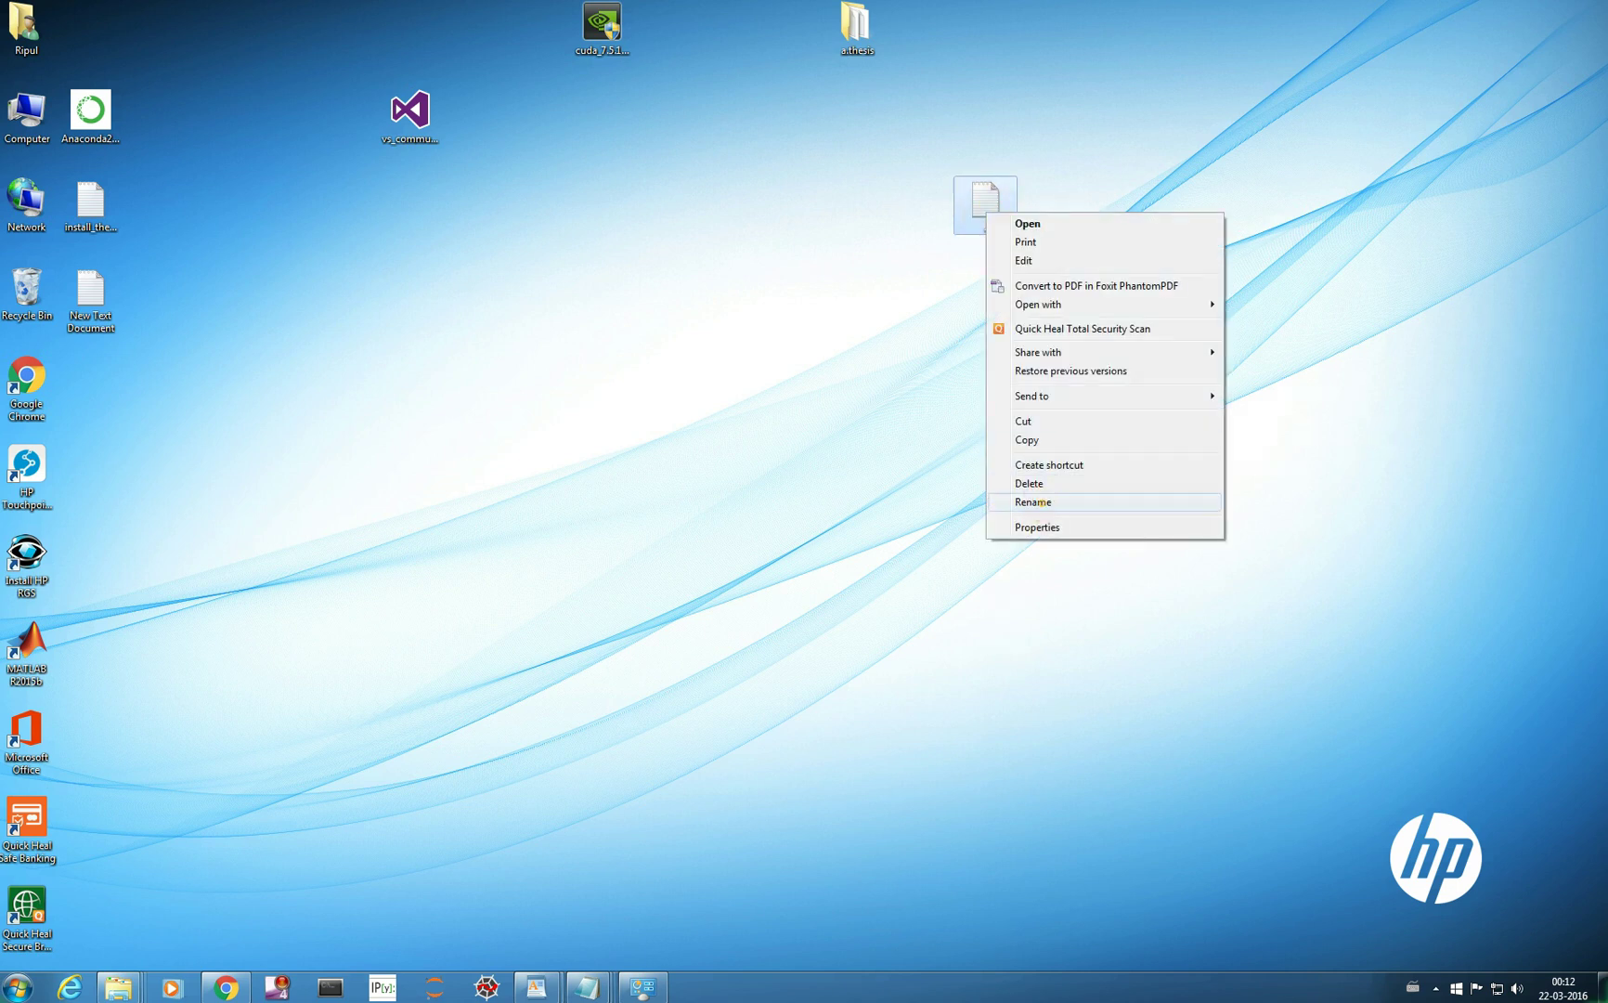
{"action": "left_click", "coordinate": [1033, 502]}
{"action": "type", "text": ".theanorc"}
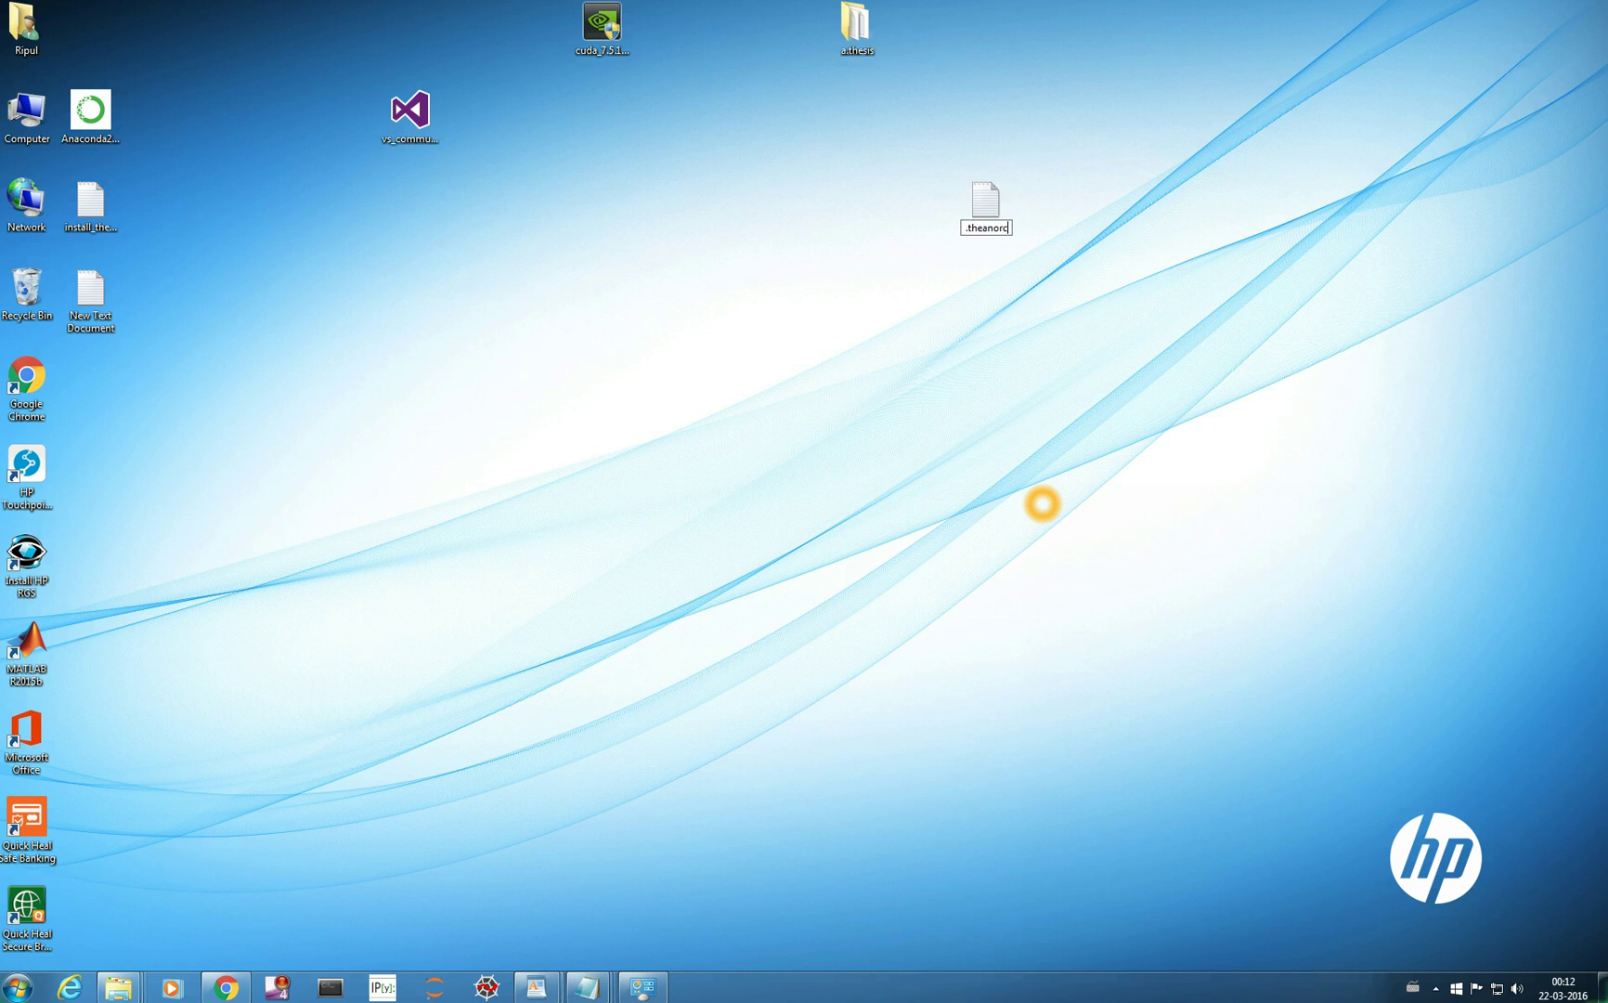
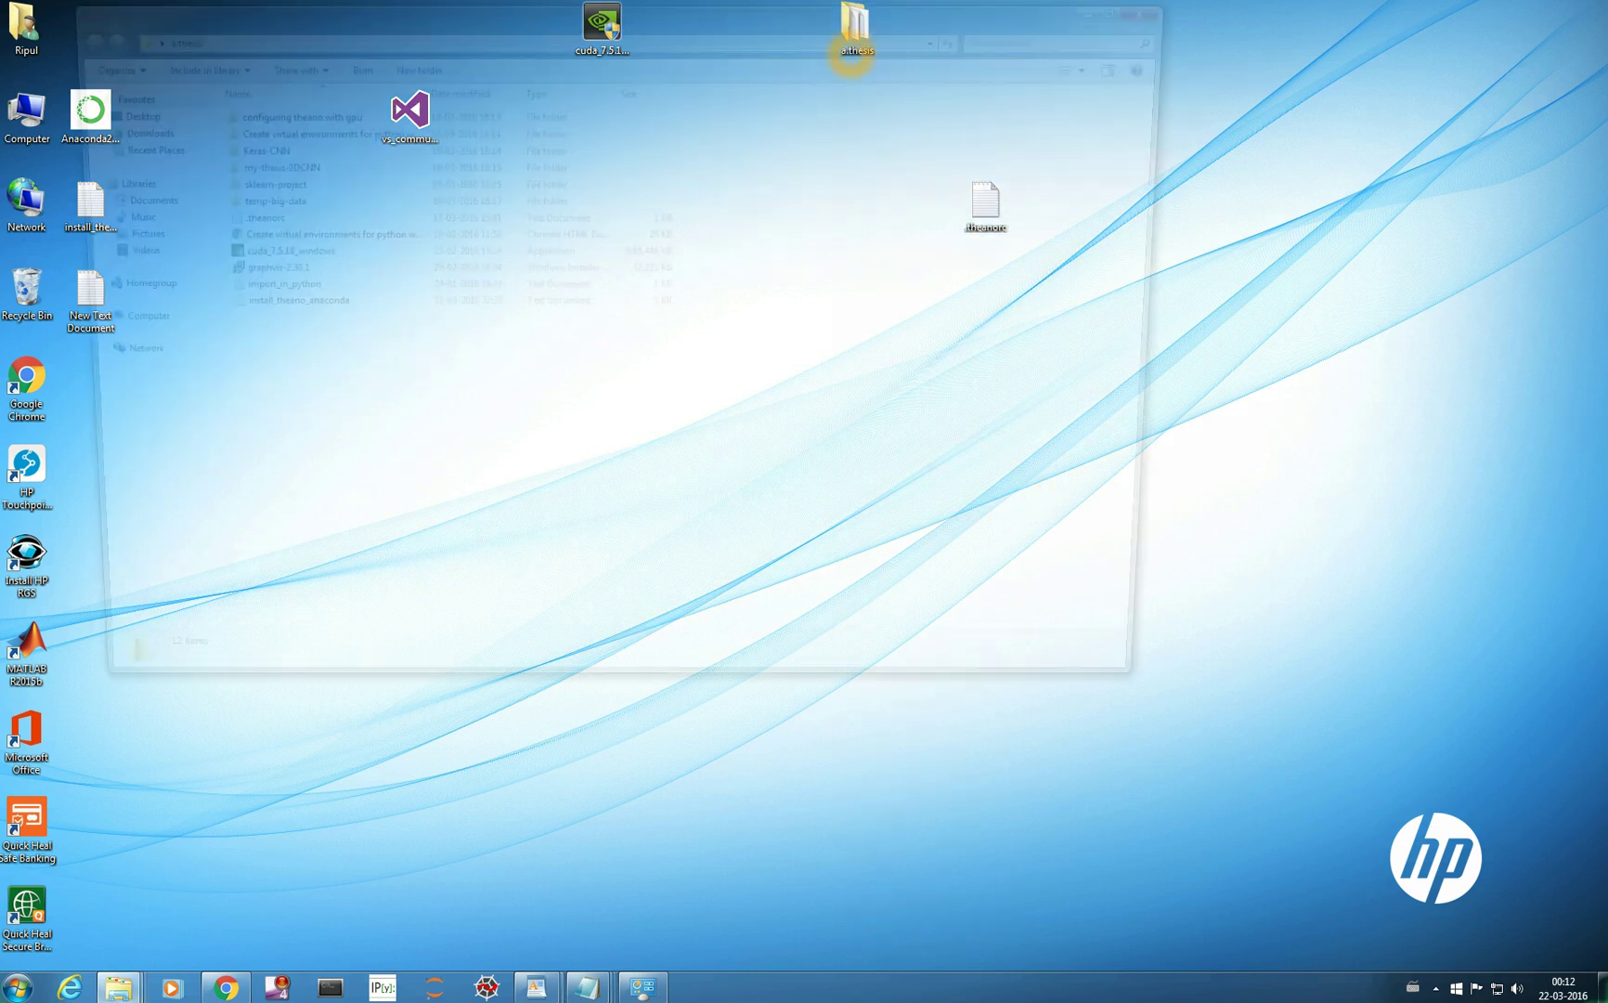
- Open the .theanorc file in the a.thesis folder, copy its entire contents and close it
{"action": "left_click", "coordinate": [320, 221]}
{"action": "double_click", "coordinate": [321, 220]}
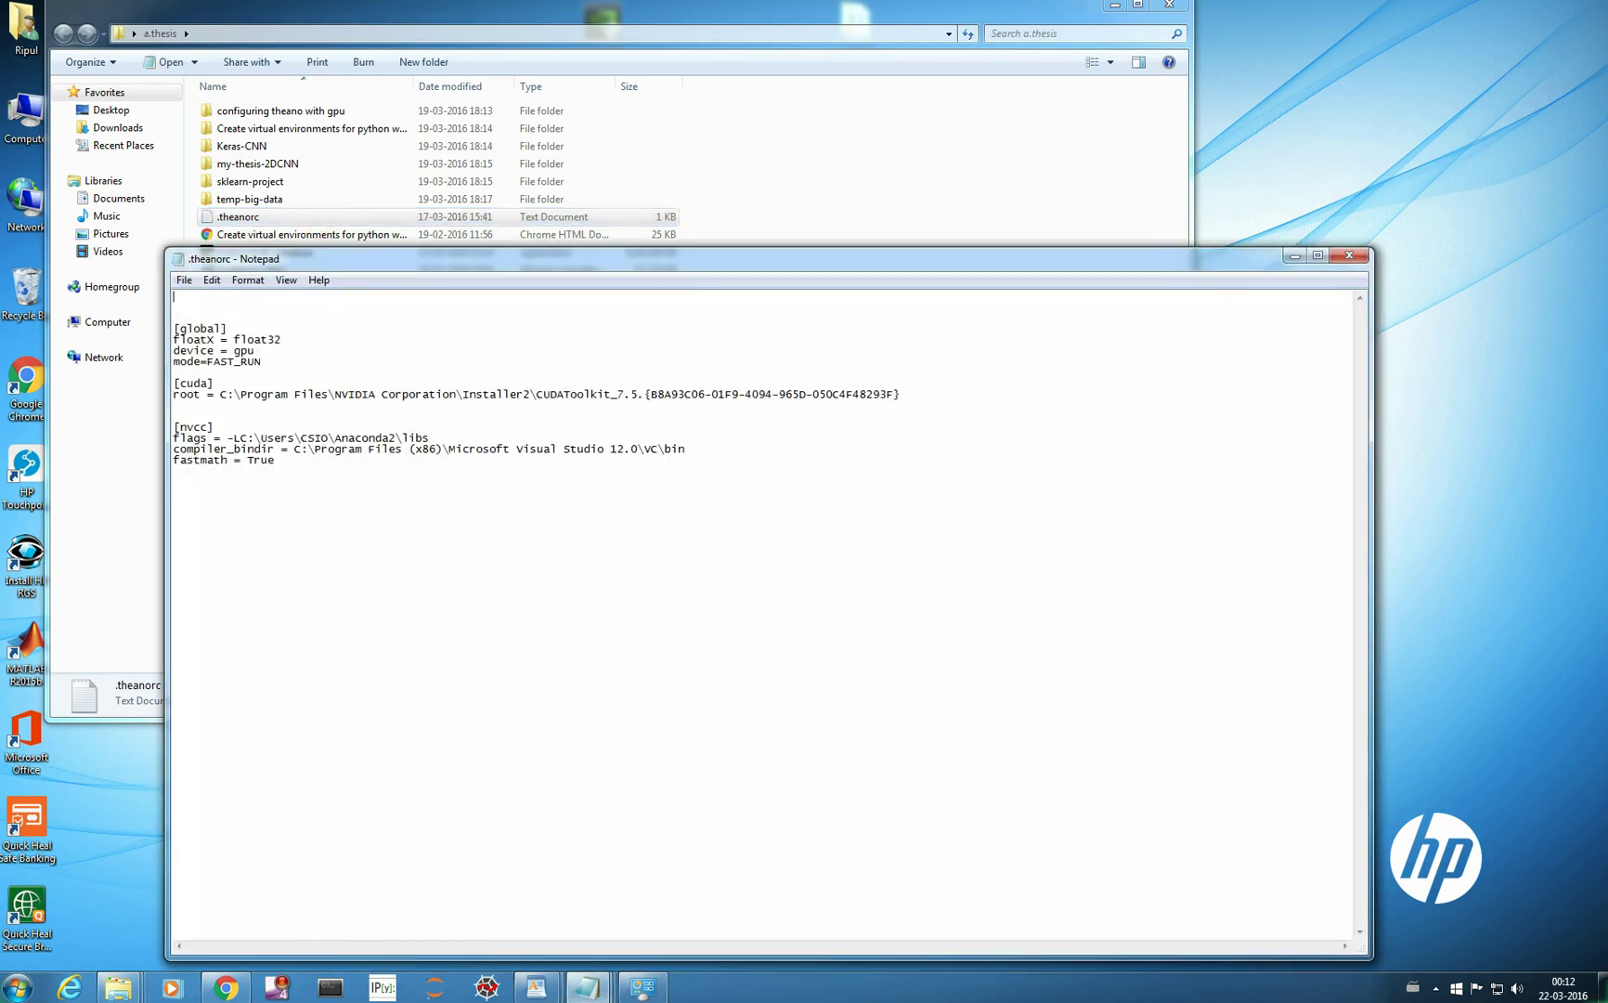
{"action": "left_click", "coordinate": [300, 359]}
{"action": "key", "text": "ctrl+a"}
{"action": "key", "text": "super+c"}
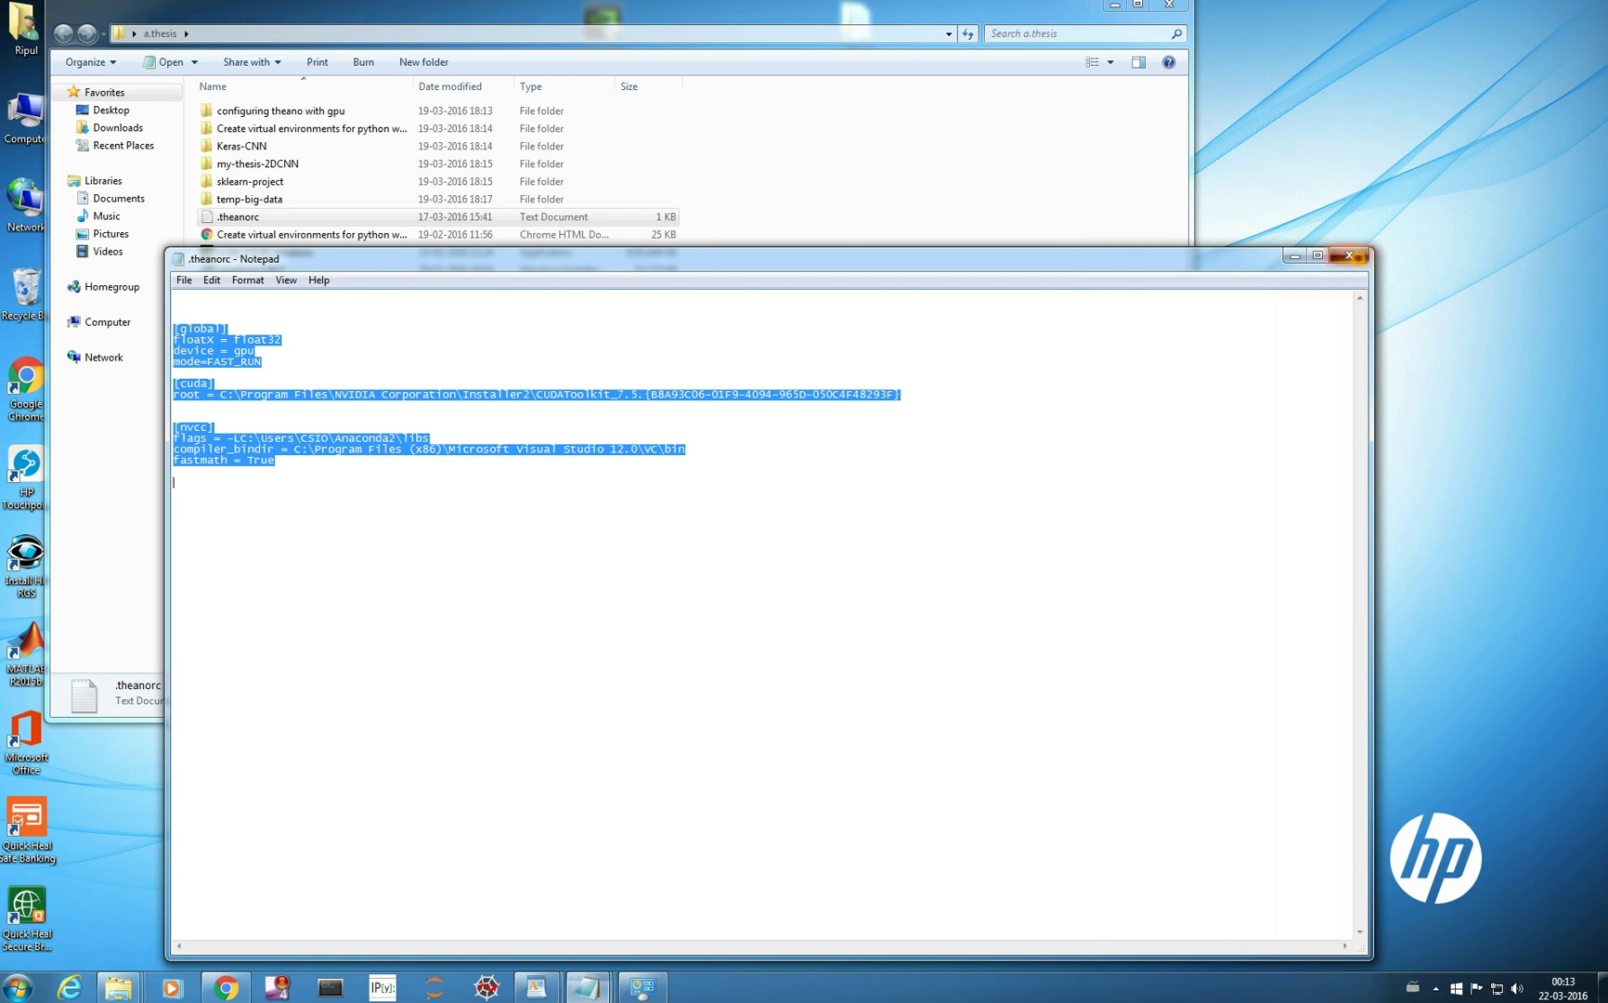
{"action": "left_click", "coordinate": [1349, 256]}
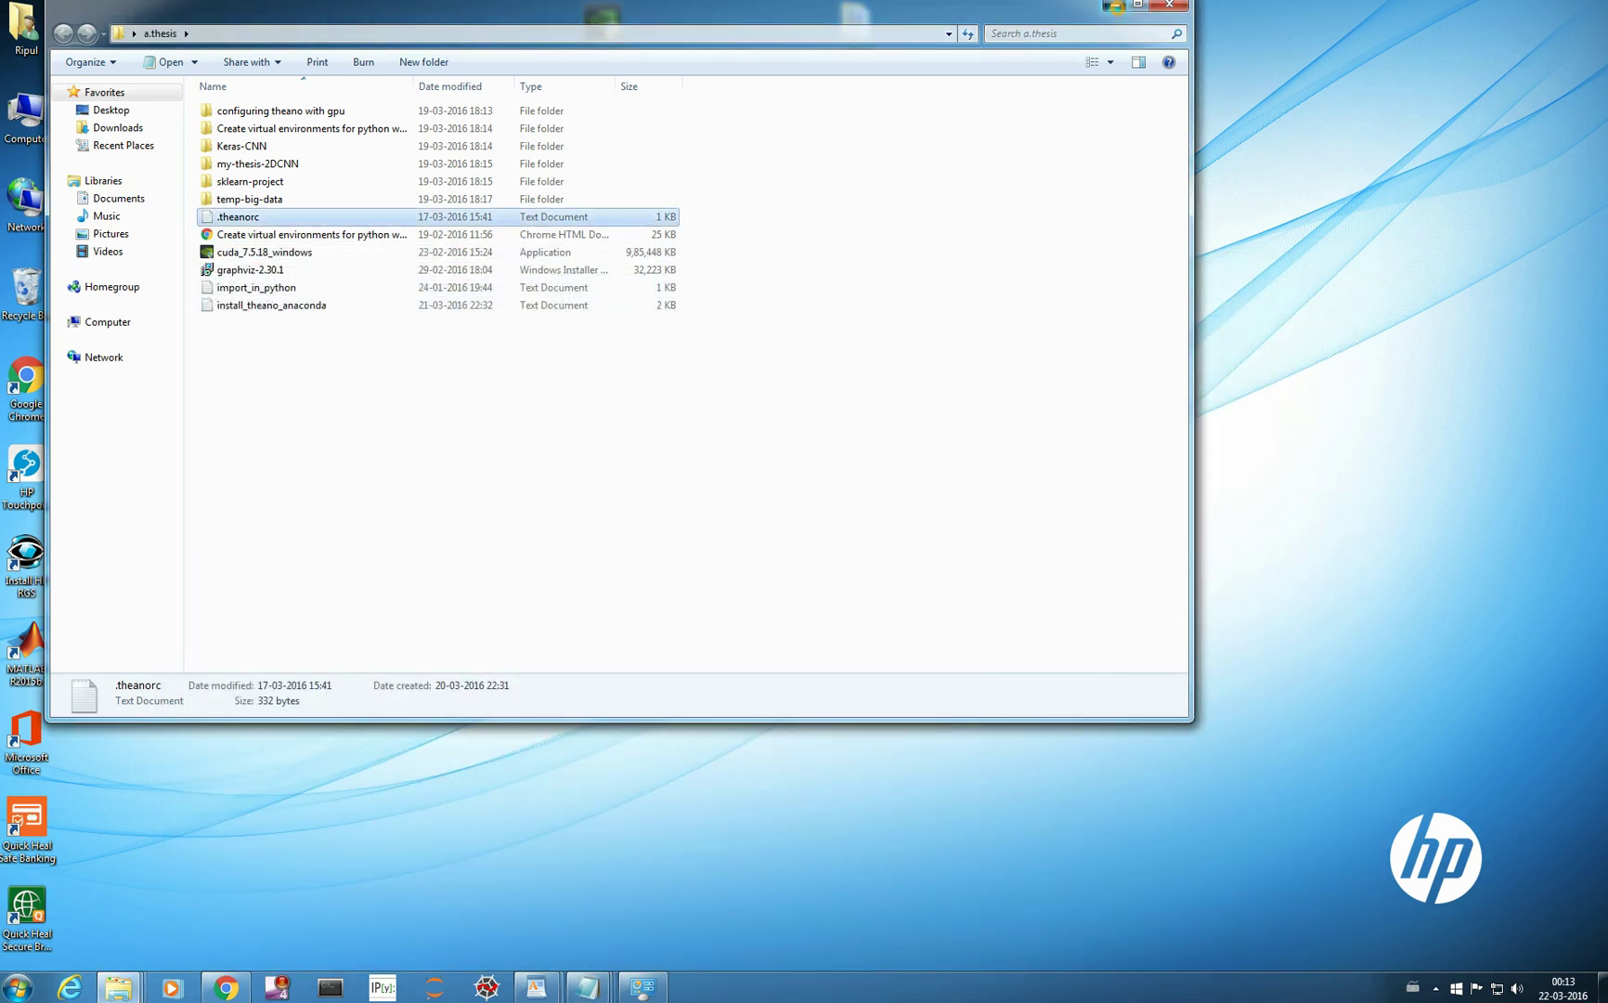
- Paste the copied global, cuda and nvcc configuration into the new .theanorc file on the desktop
{"action": "left_click", "coordinate": [1113, 5]}
{"action": "double_click", "coordinate": [983, 201]}
{"action": "right_click", "coordinate": [526, 402]}
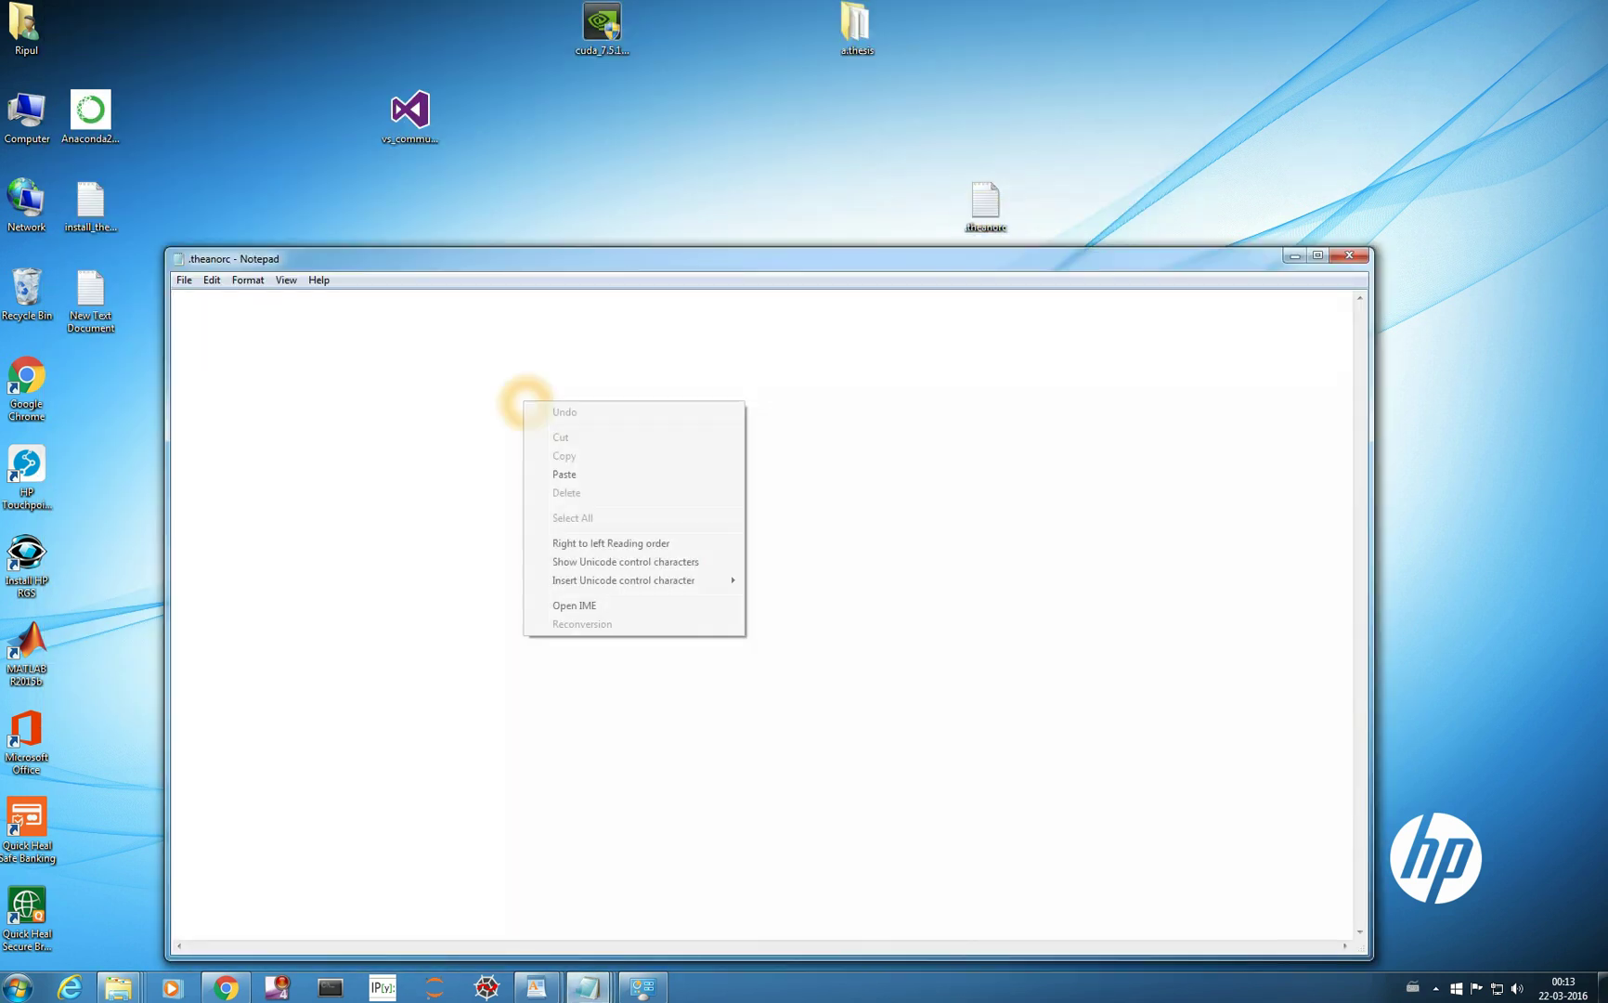
{"action": "left_click", "coordinate": [560, 473]}
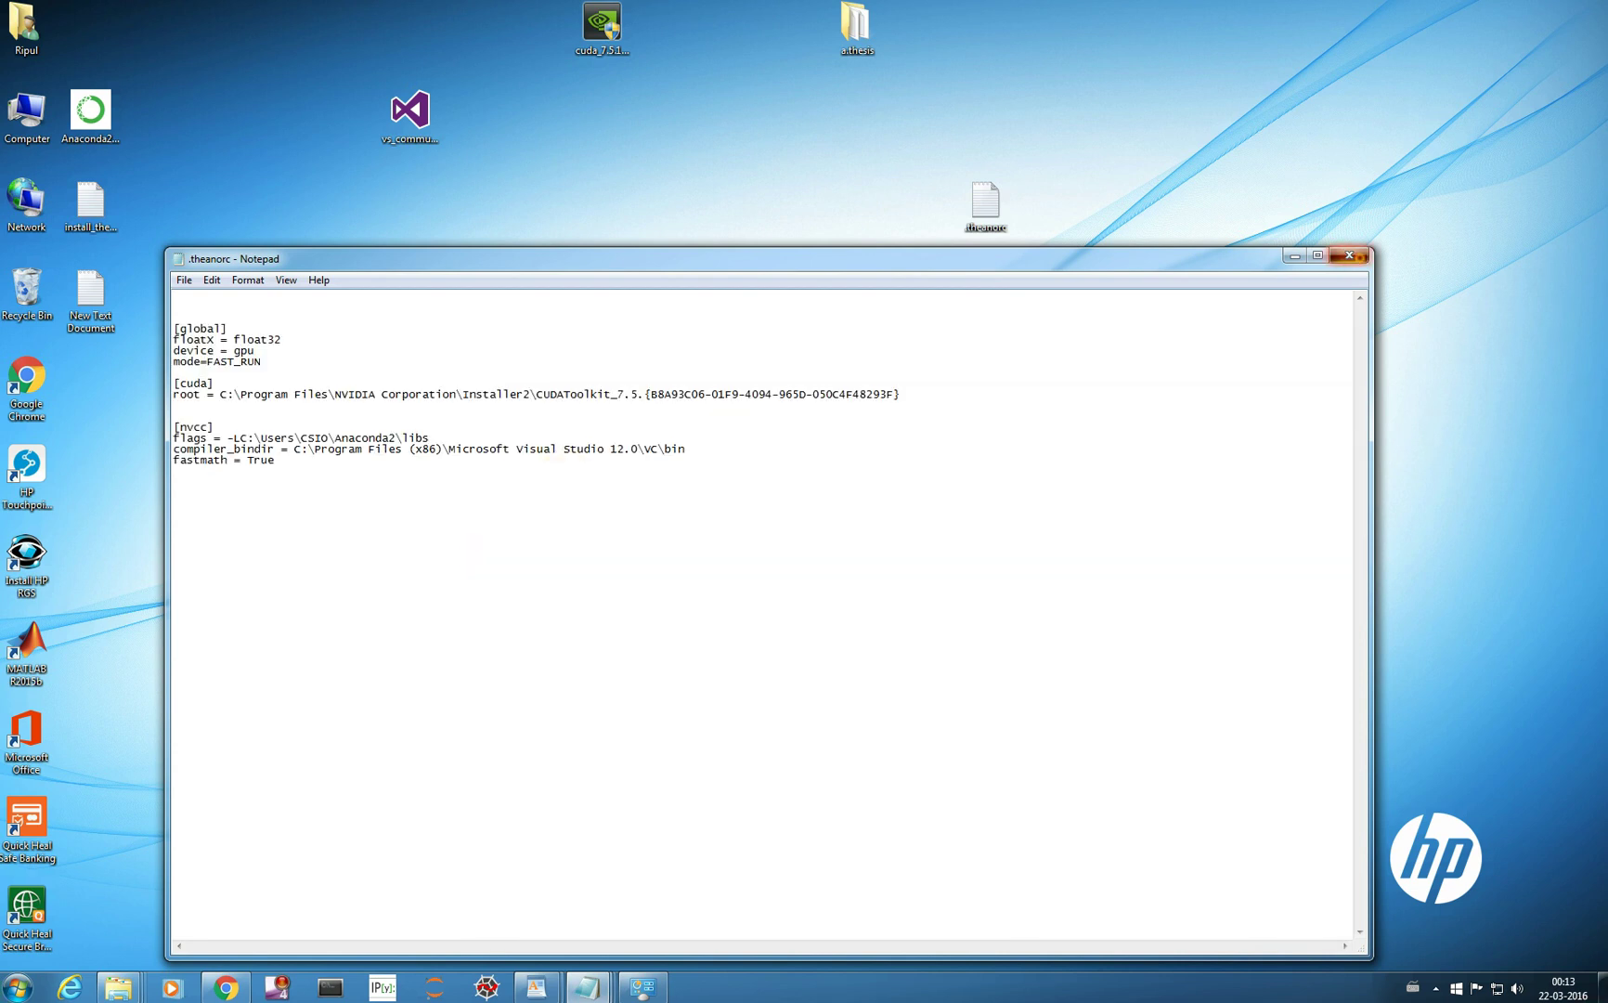
{"action": "left_click", "coordinate": [1601, 990]}
{"action": "left_click", "coordinate": [980, 225]}
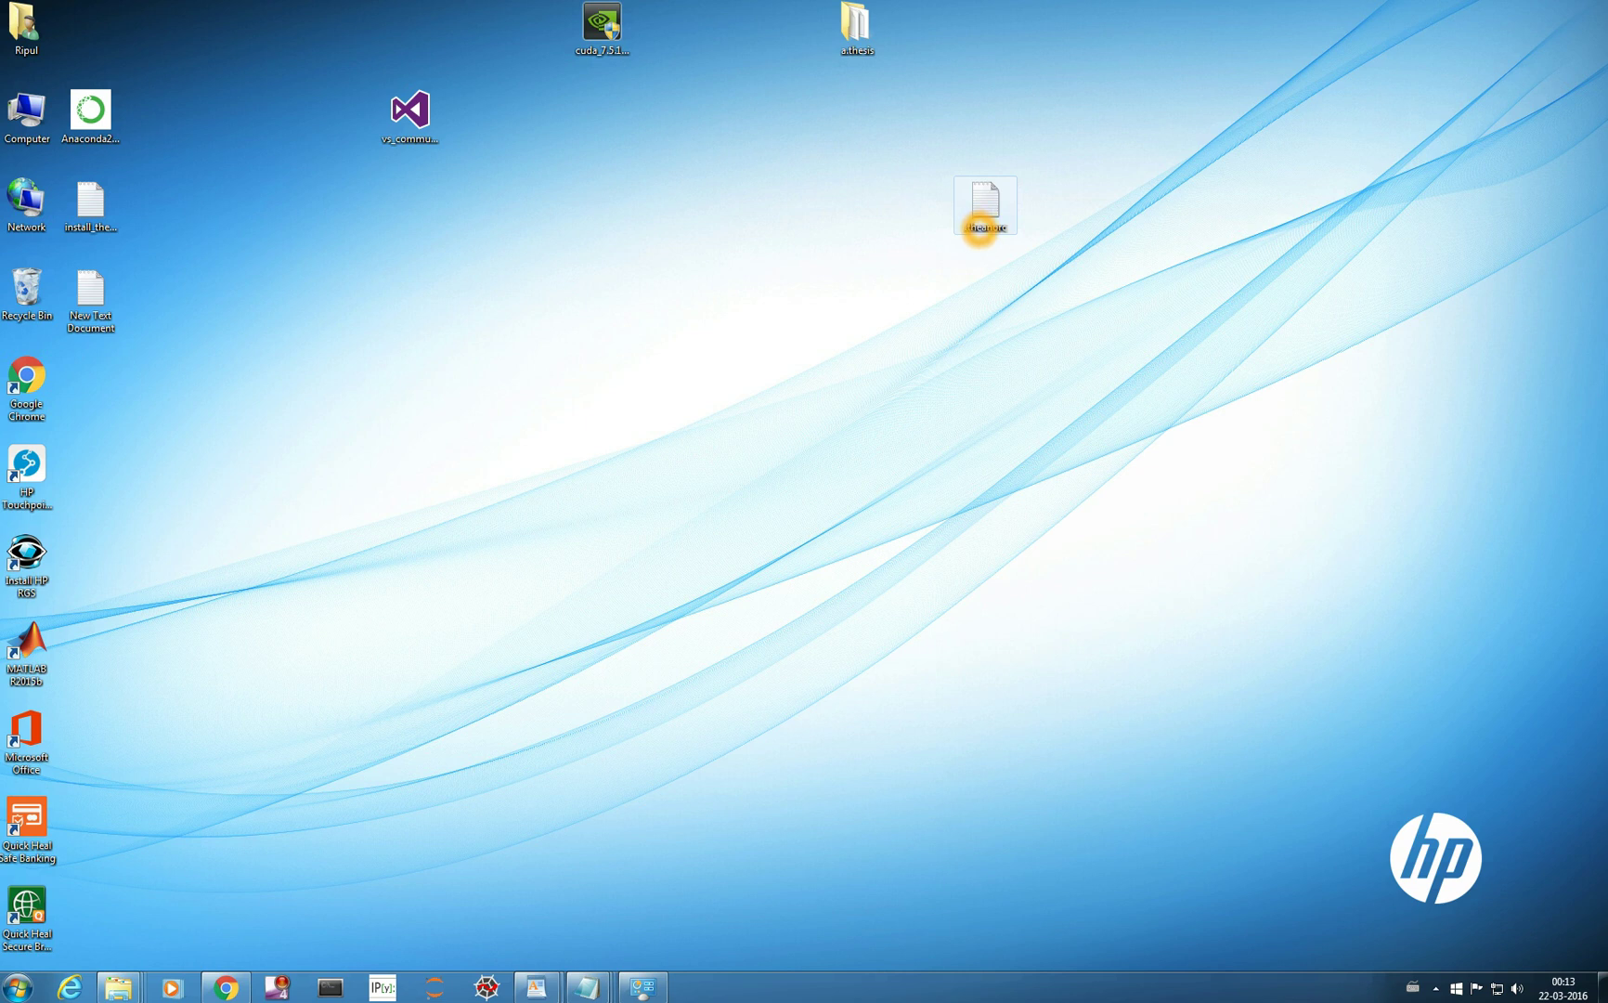
- Launch the Anaconda Prompt to see its working directory and browse to the matching user home folder under C:\Users
{"action": "left_click", "coordinate": [815, 404]}
{"action": "left_click", "coordinate": [330, 986]}
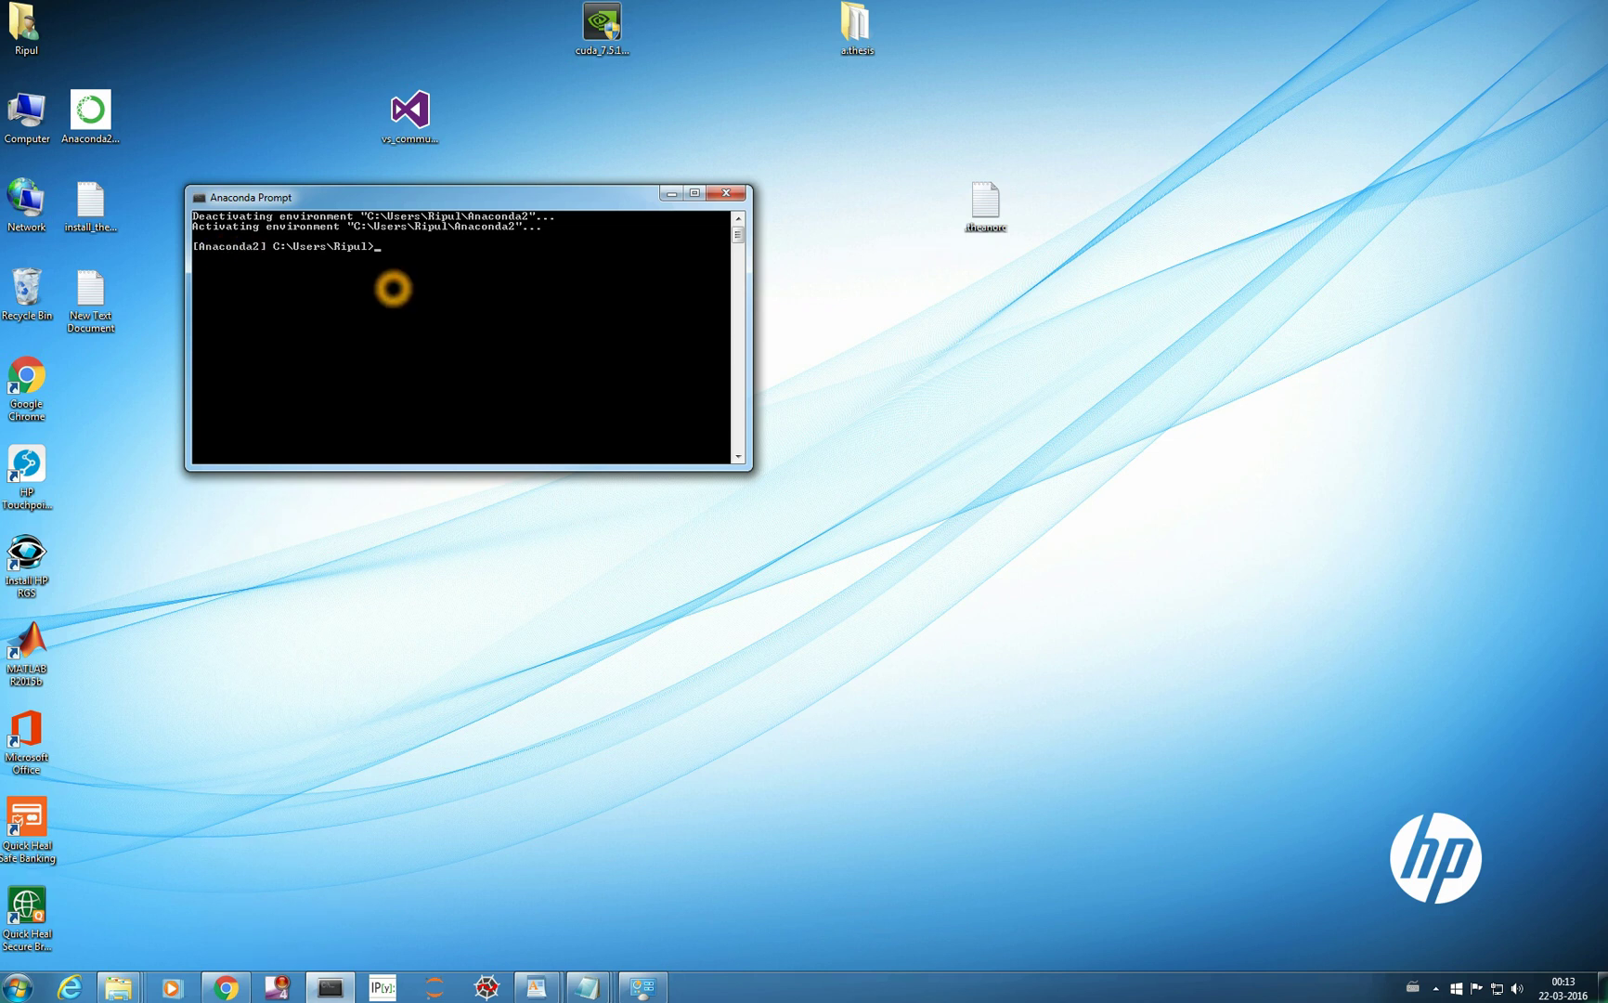
{"action": "key", "text": "super+e"}
{"action": "double_click", "coordinate": [369, 150]}
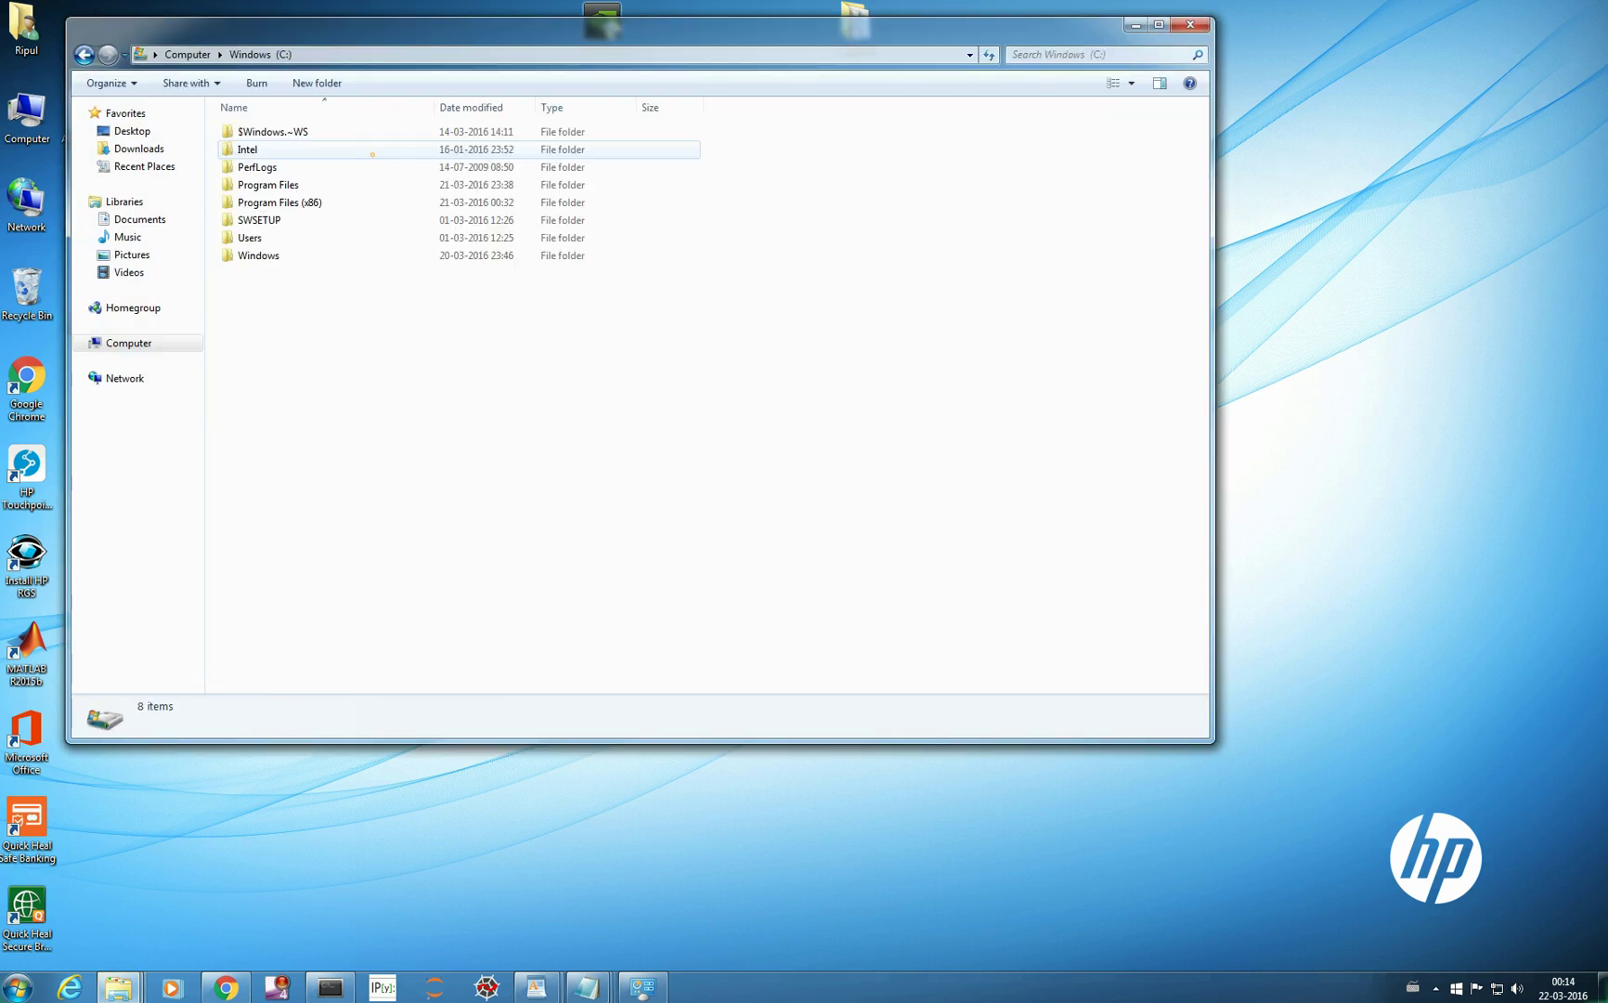
{"action": "double_click", "coordinate": [322, 232]}
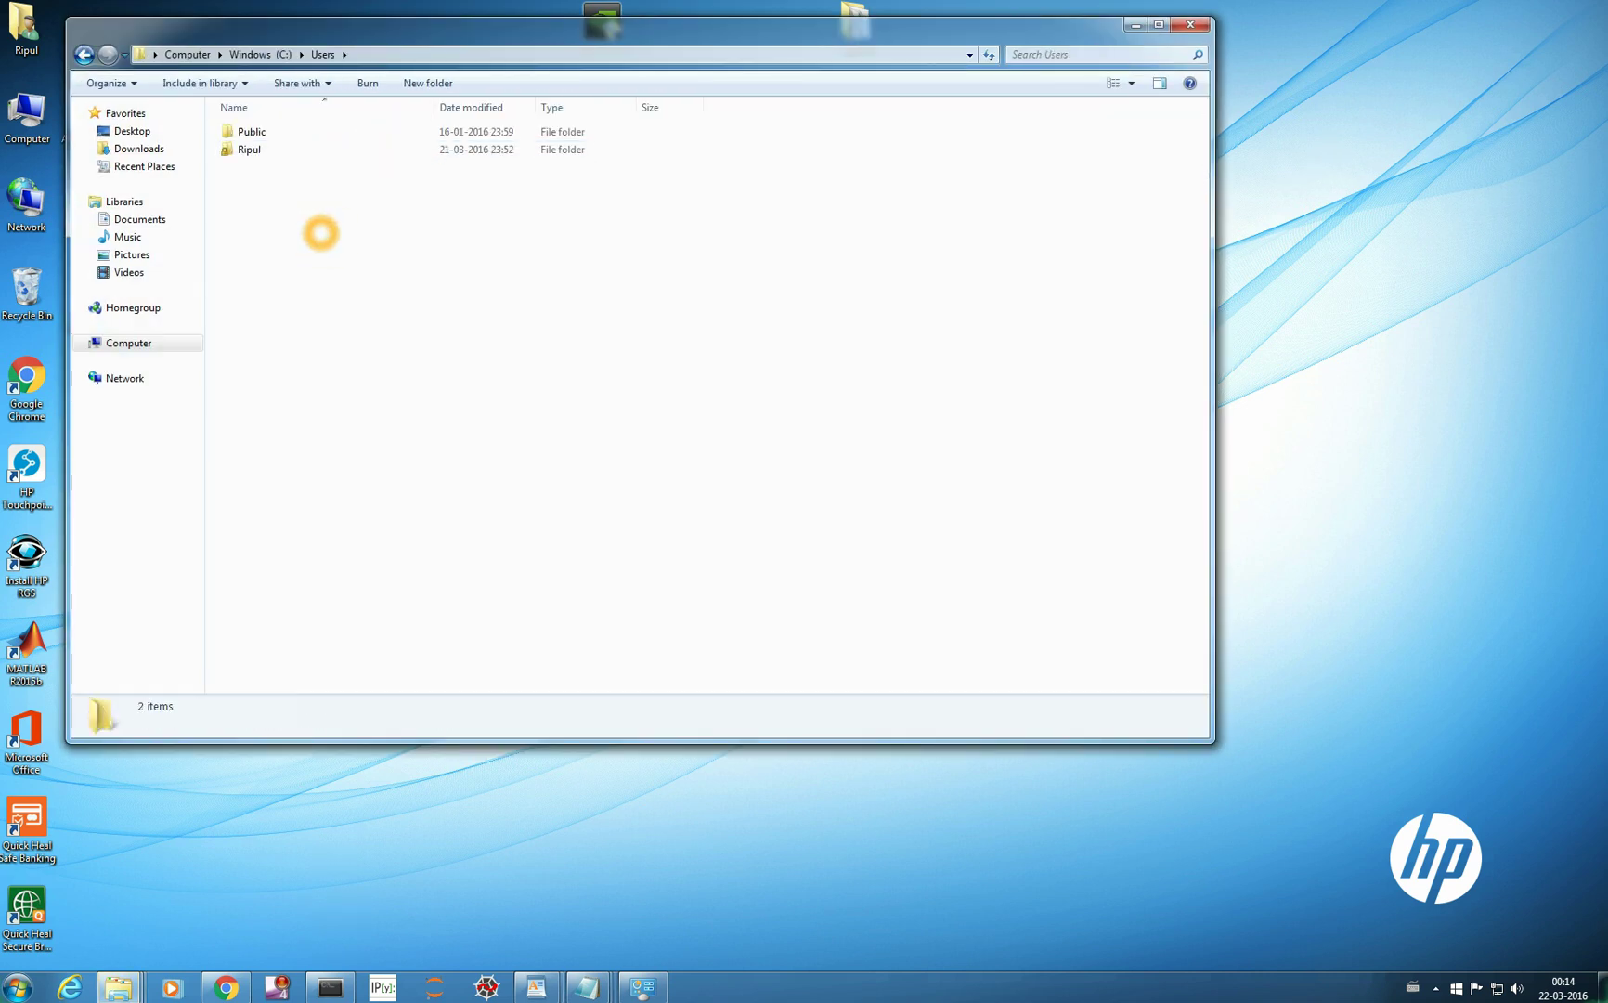
{"action": "double_click", "coordinate": [323, 149]}
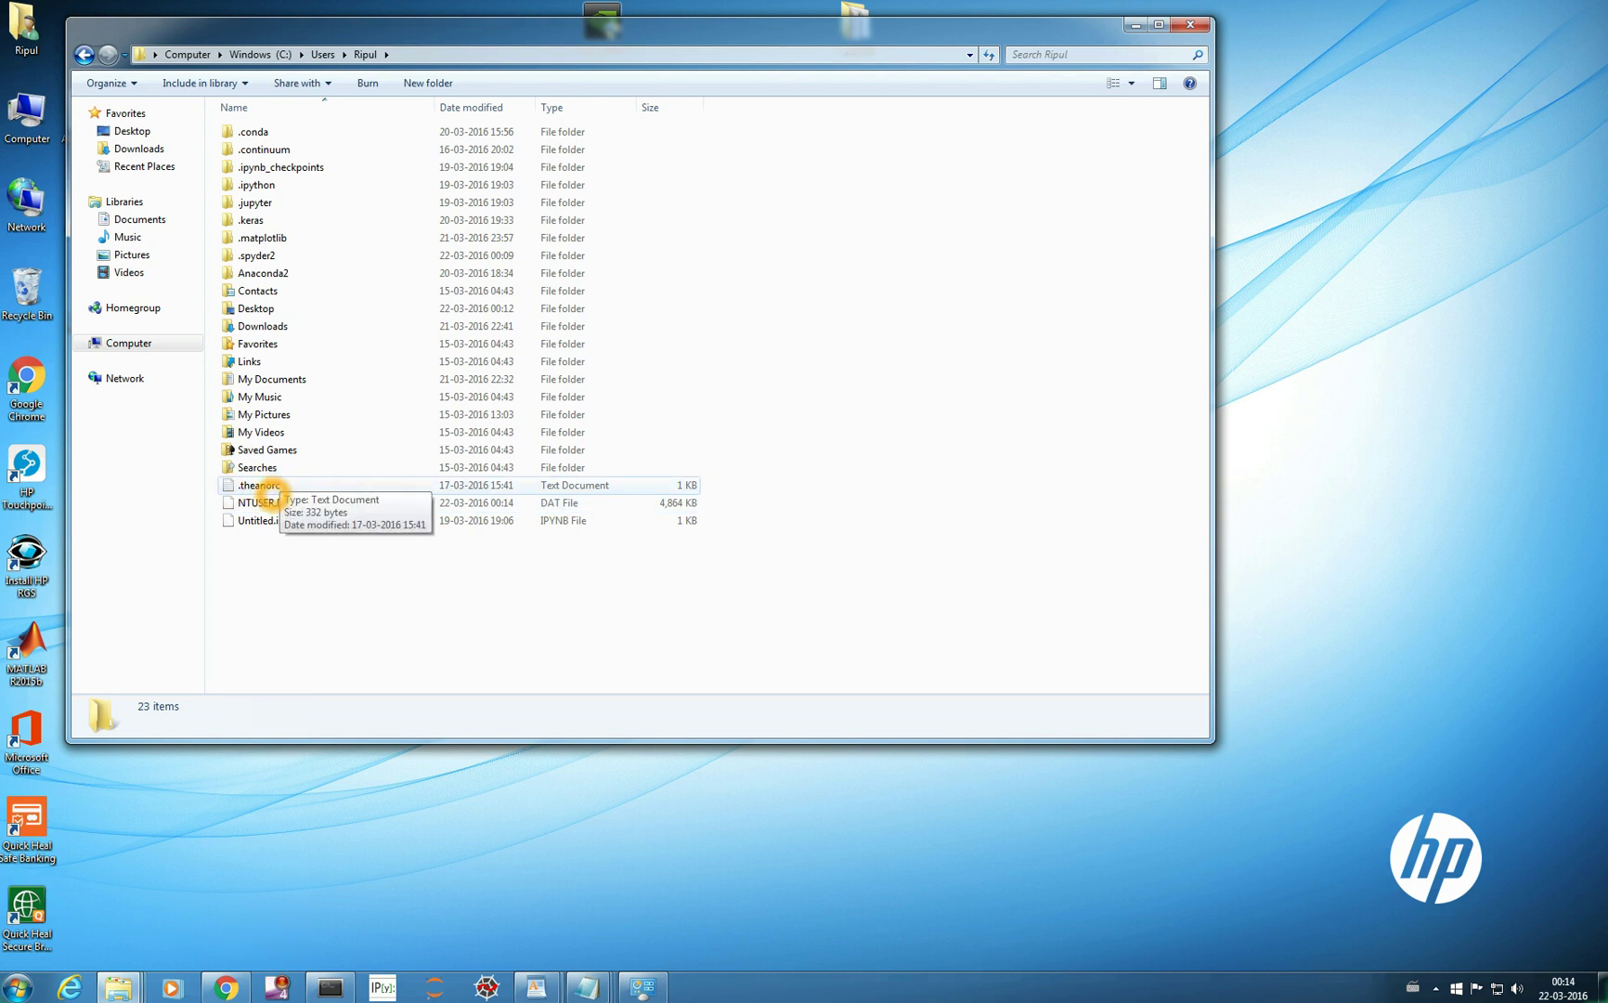
- Open the .theanorc file in the home folder to review its global, cuda and nvcc sections, and close it
{"action": "left_click", "coordinate": [237, 485]}
{"action": "double_click", "coordinate": [253, 486]}
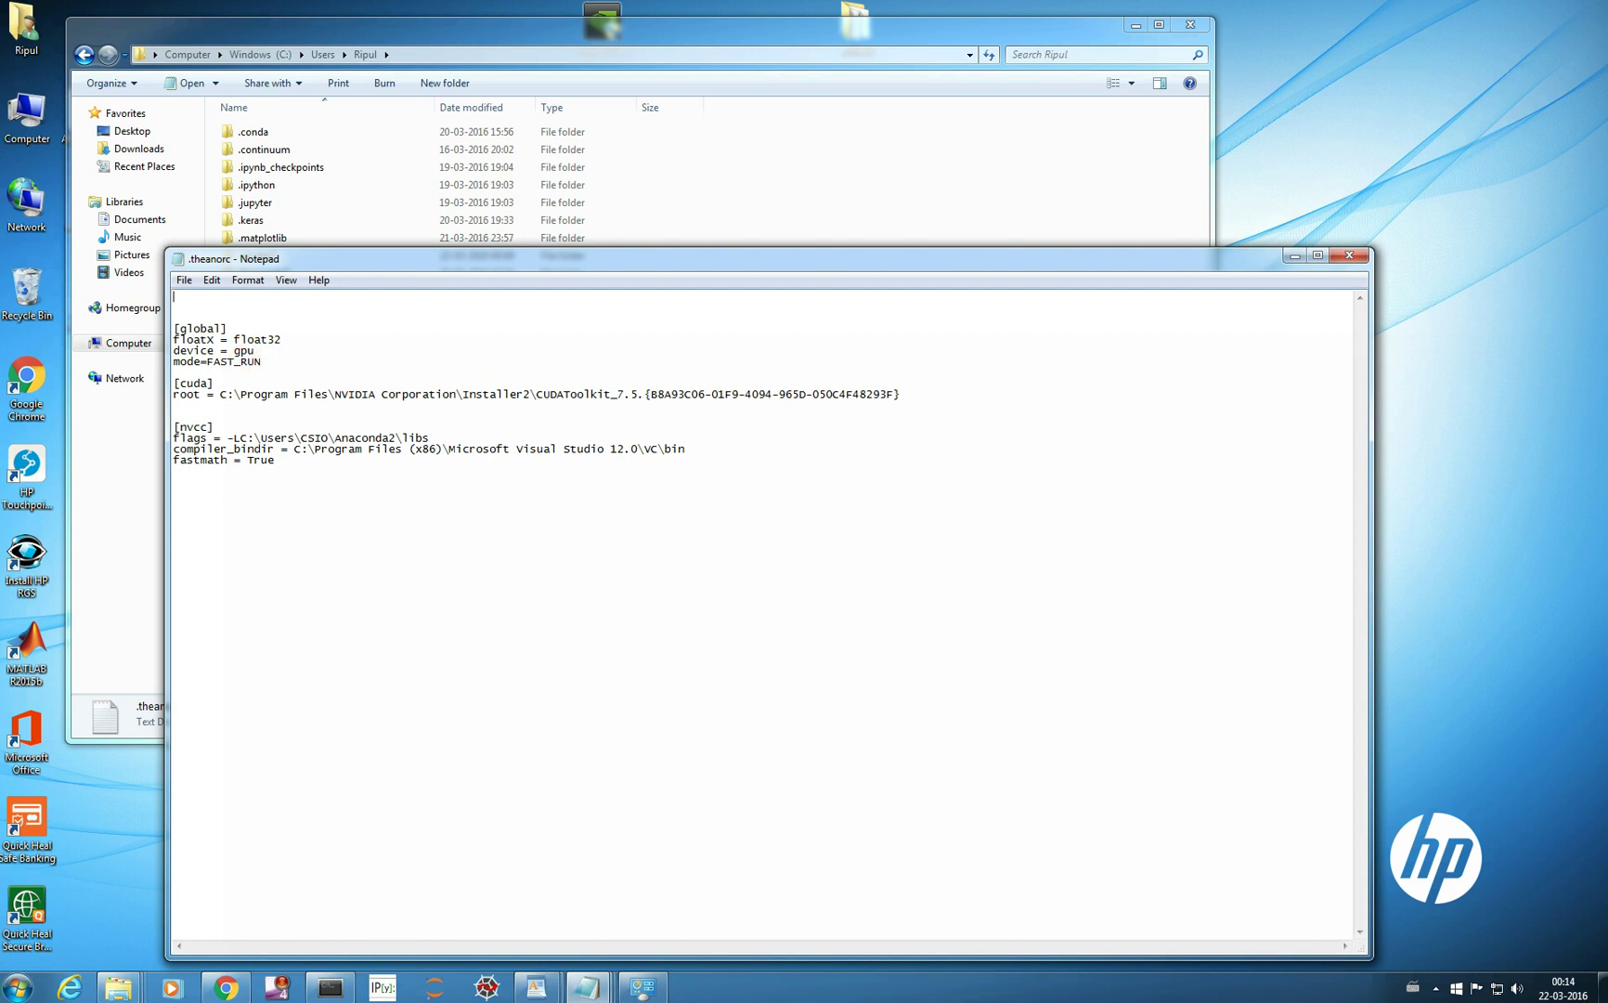
{"action": "left_click", "coordinate": [1349, 255]}
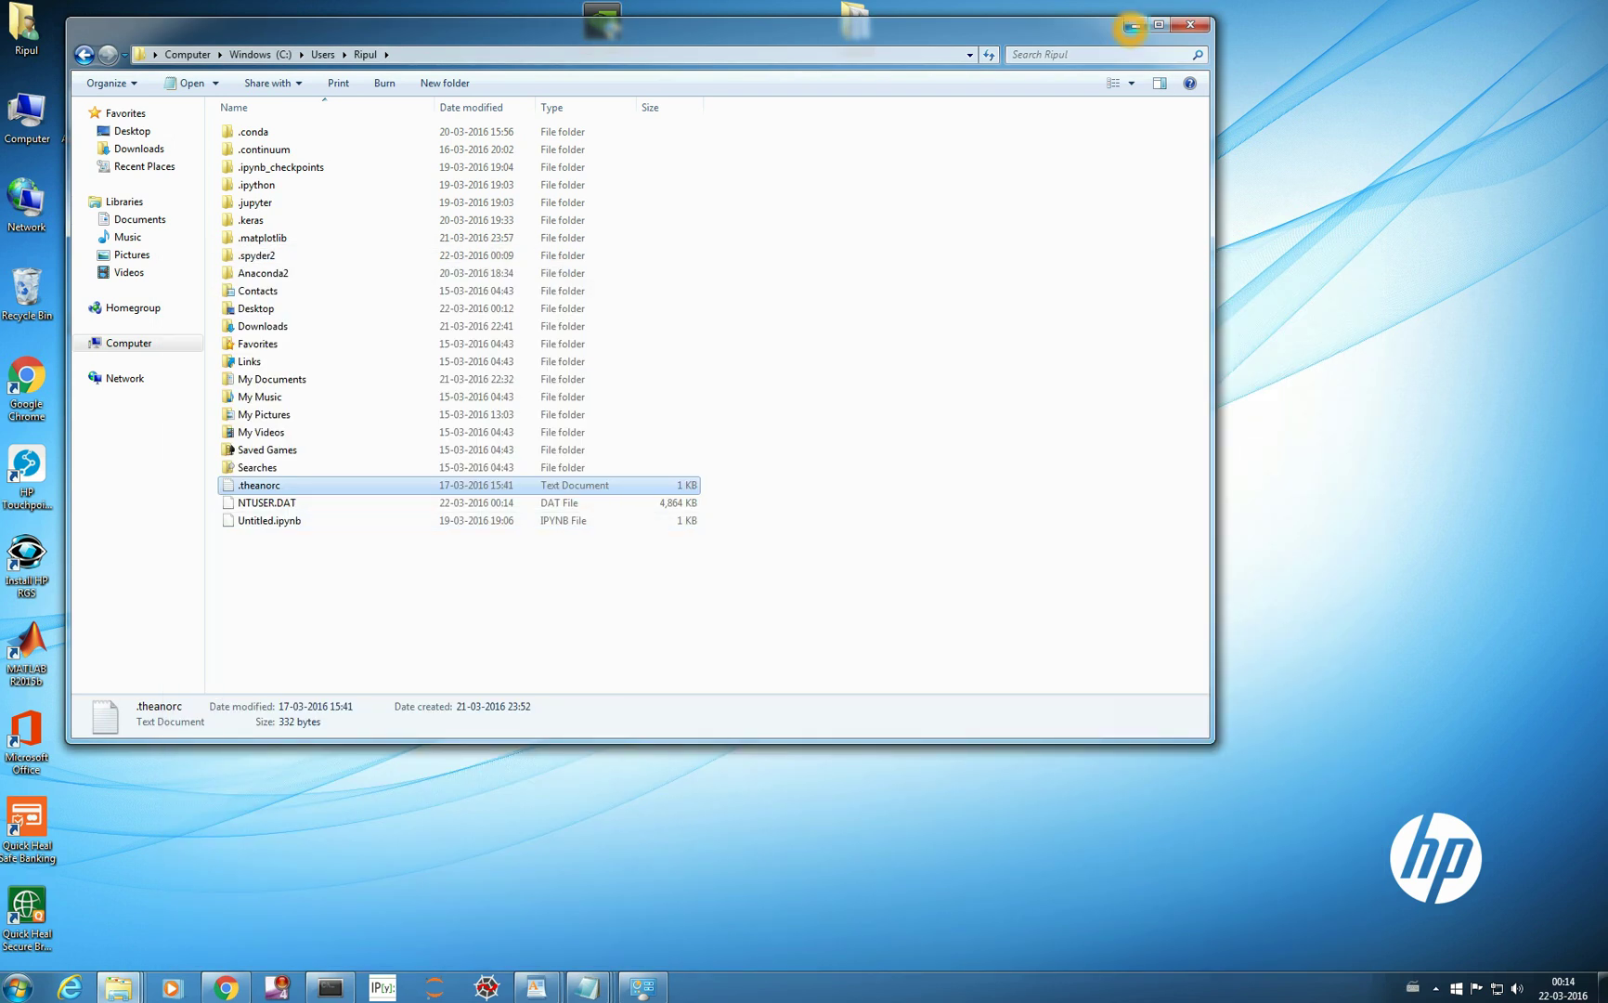
{"action": "left_click", "coordinate": [1132, 26]}
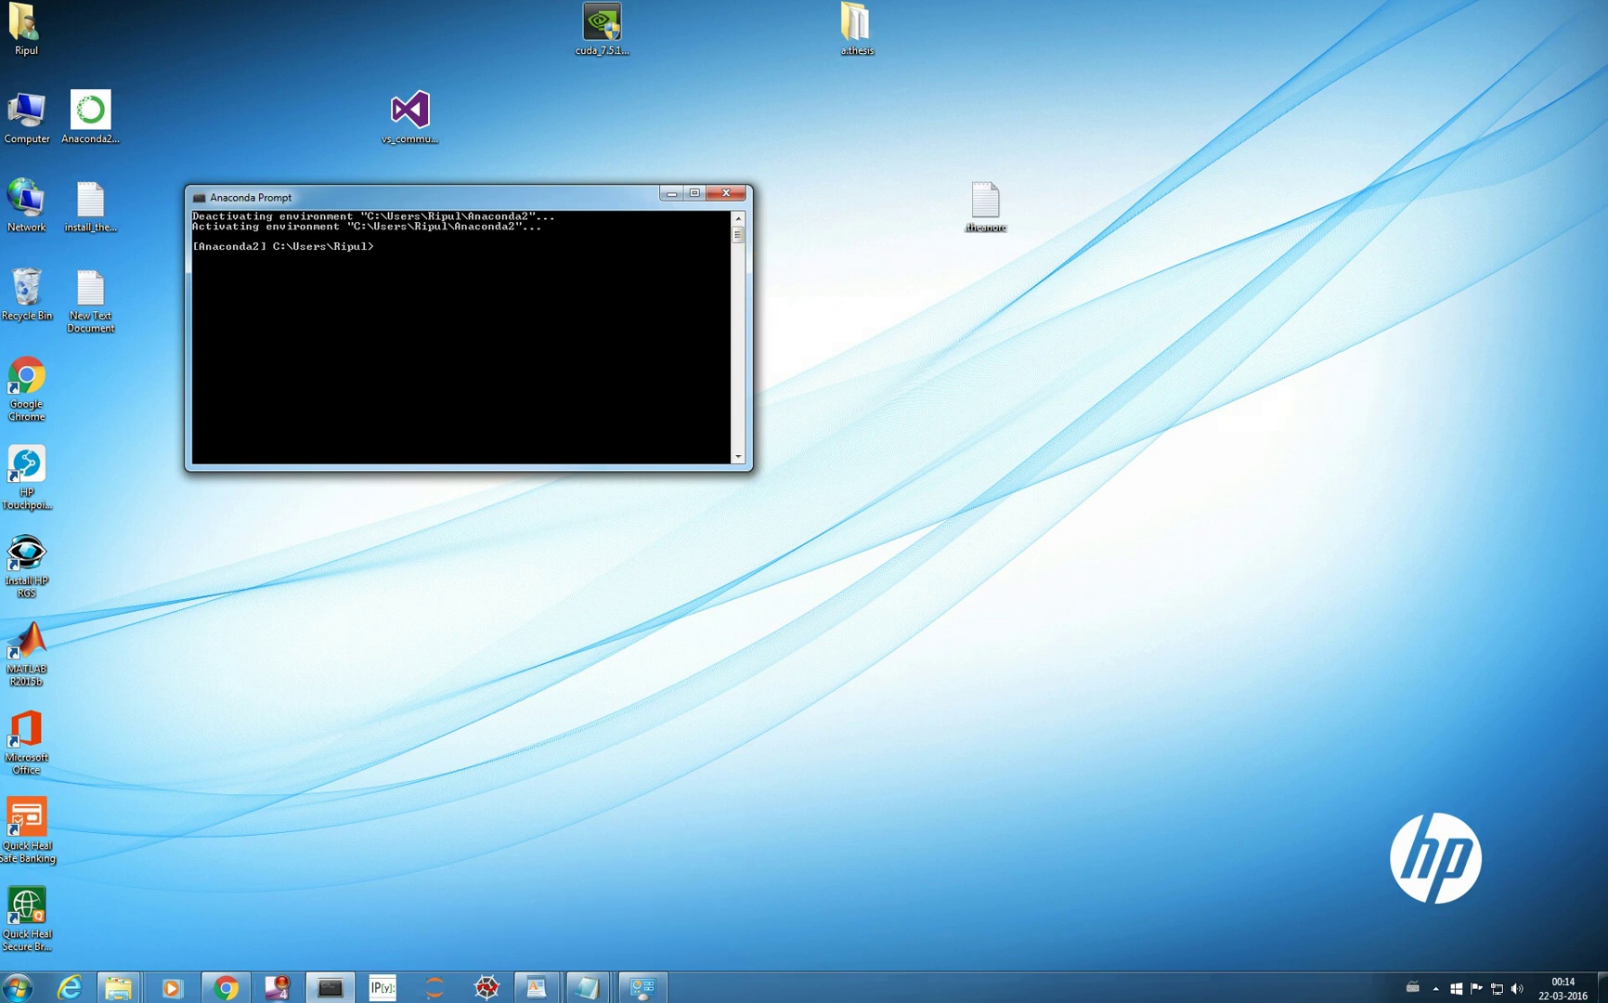
- Start python in the Anaconda Prompt and import theano
{"action": "left_click", "coordinate": [226, 989]}
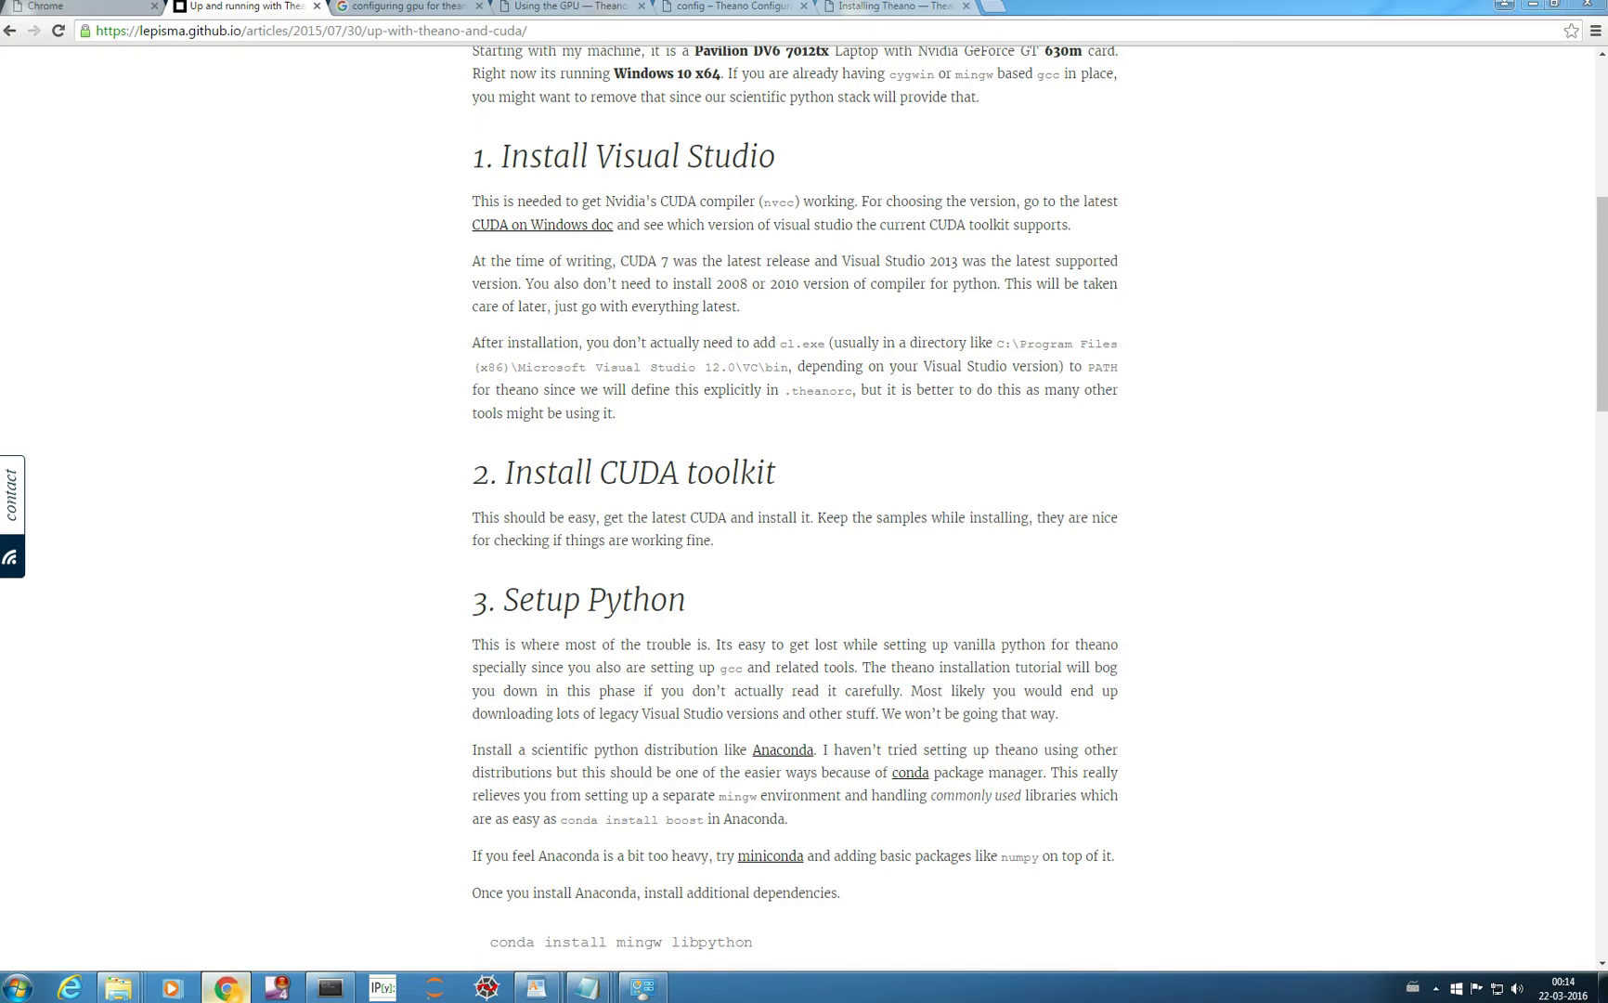
{"action": "left_click", "coordinate": [225, 988]}
{"action": "left_click_drag", "start_coordinate": [581, 197], "coordinate": [864, 309]}
{"action": "left_click", "coordinate": [706, 362]}
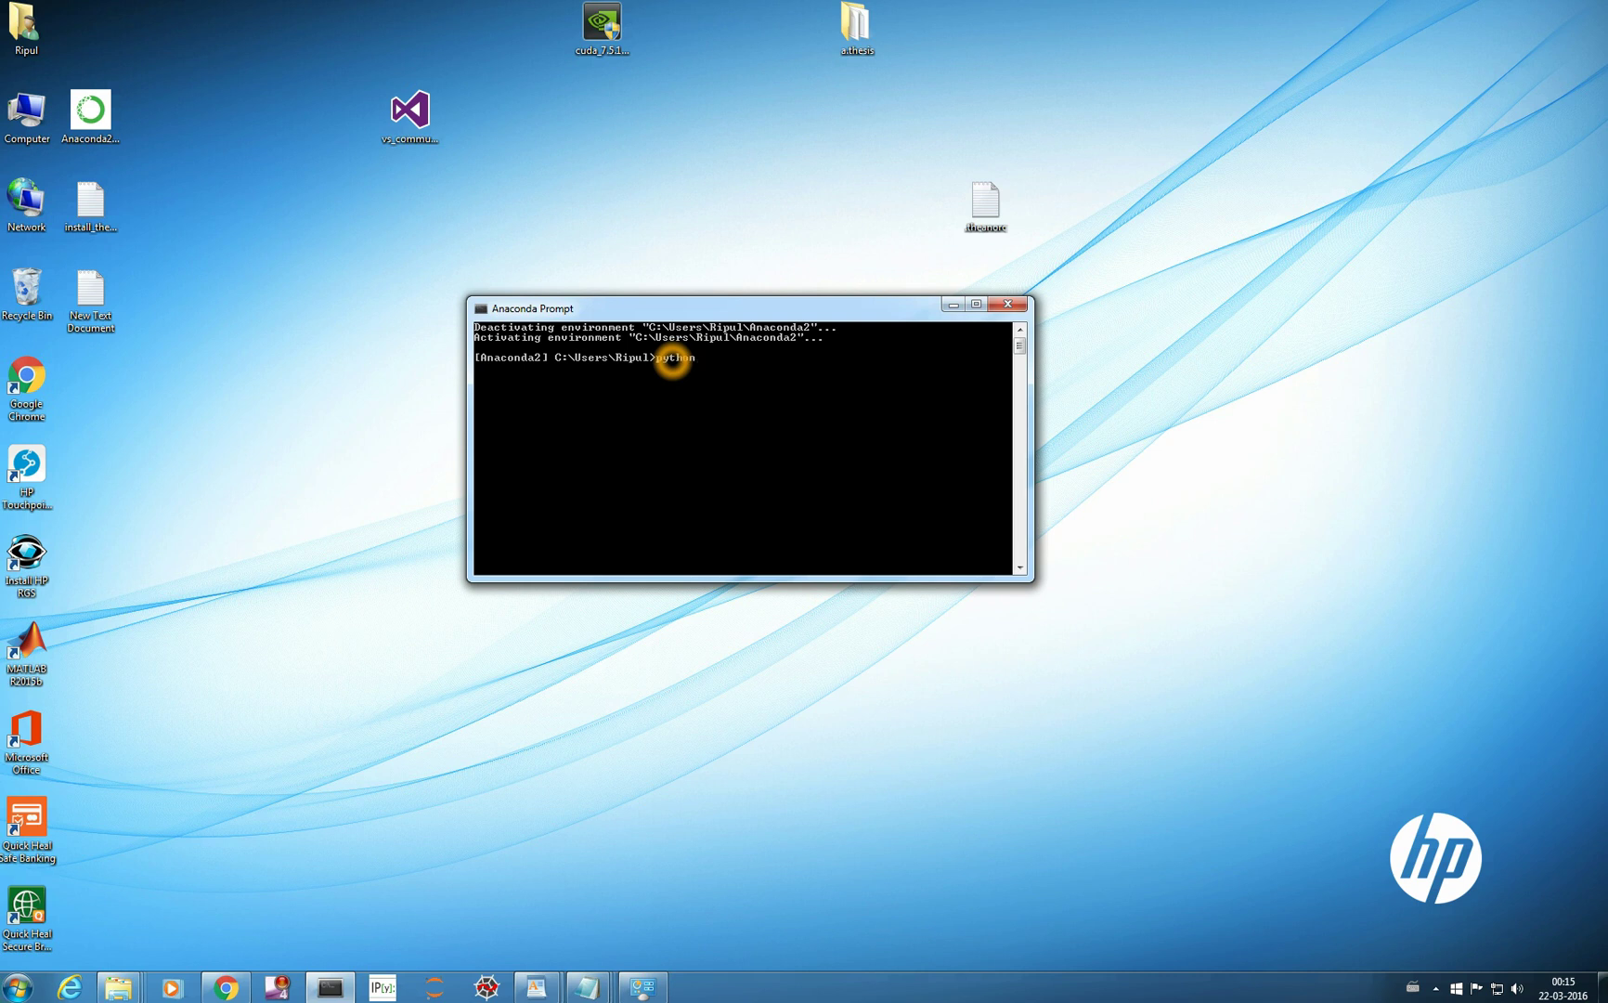
{"action": "type", "text": "python"}
{"action": "key", "text": "Return"}
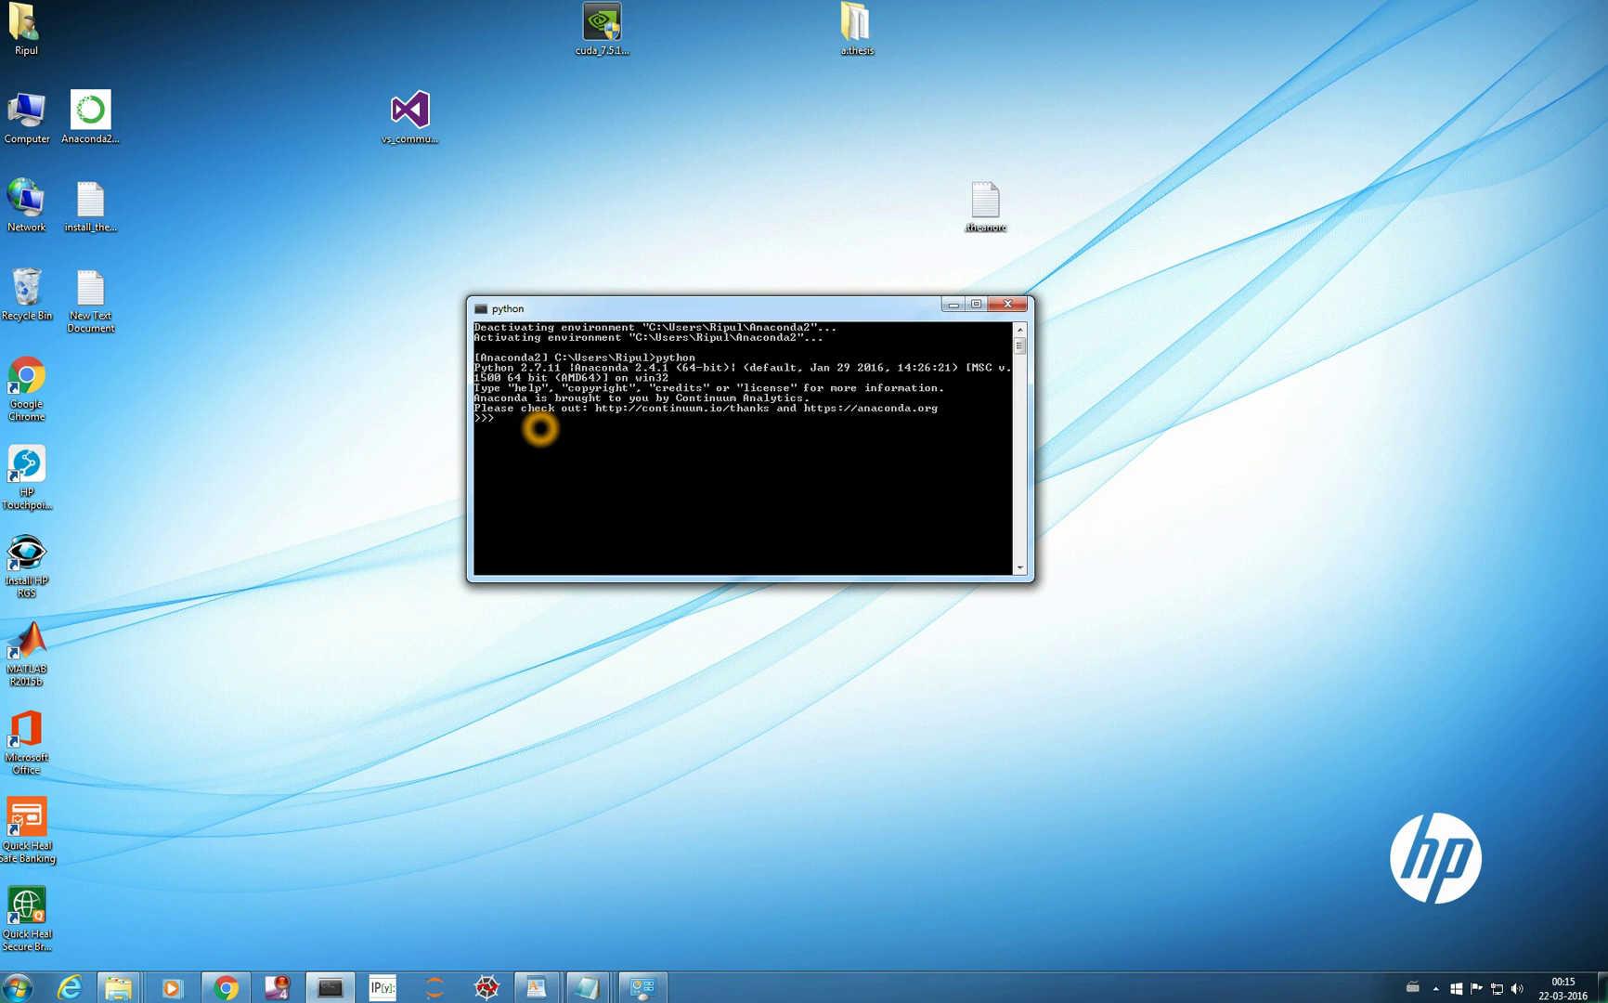
{"action": "type", "text": "mport th"}
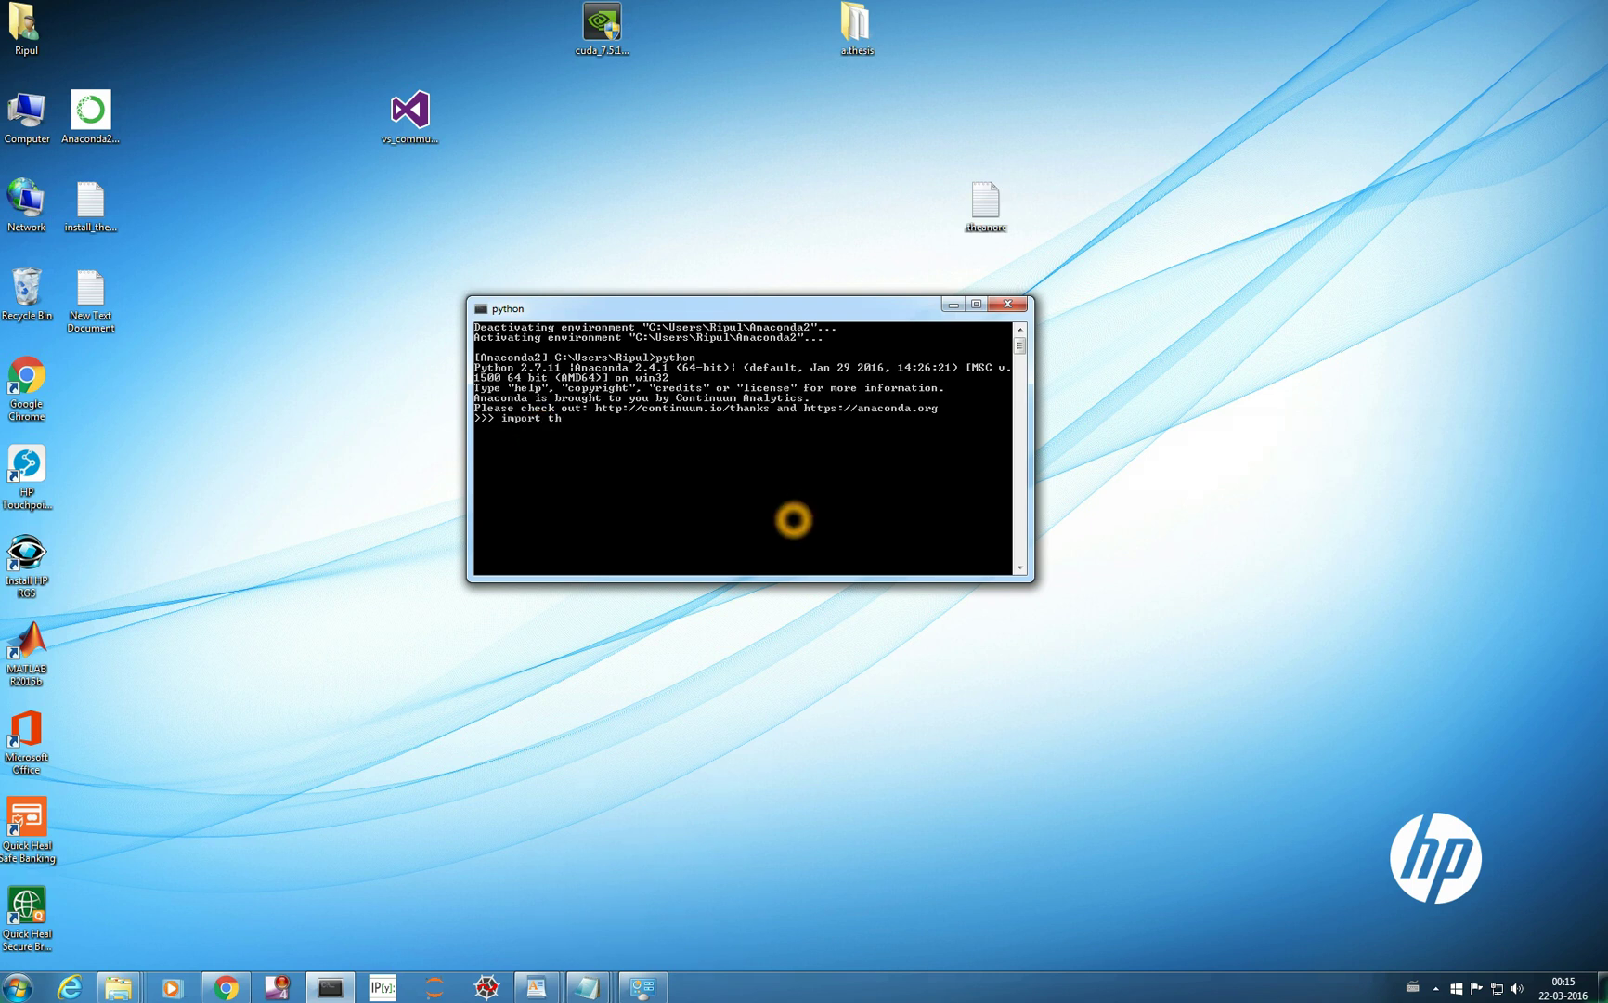
{"action": "type", "text": "eano"}
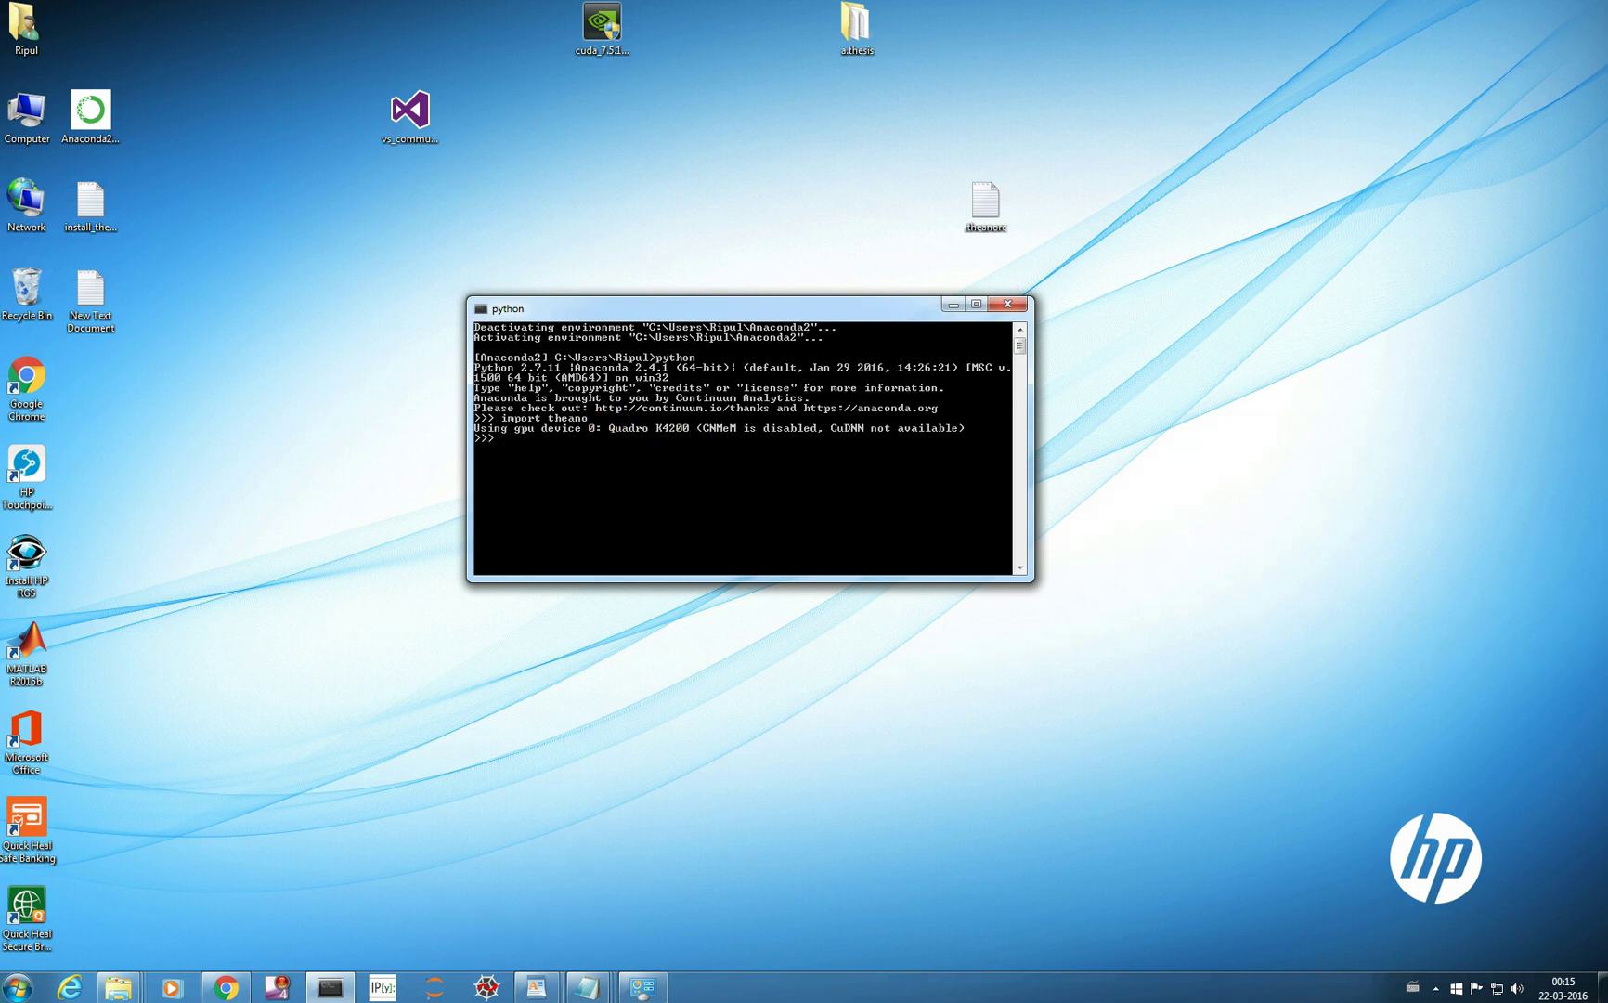
- Find the Using the GPU section of the Installing Theano web page and open its linked guide for verifying the setup
{"action": "left_click", "coordinate": [226, 987]}
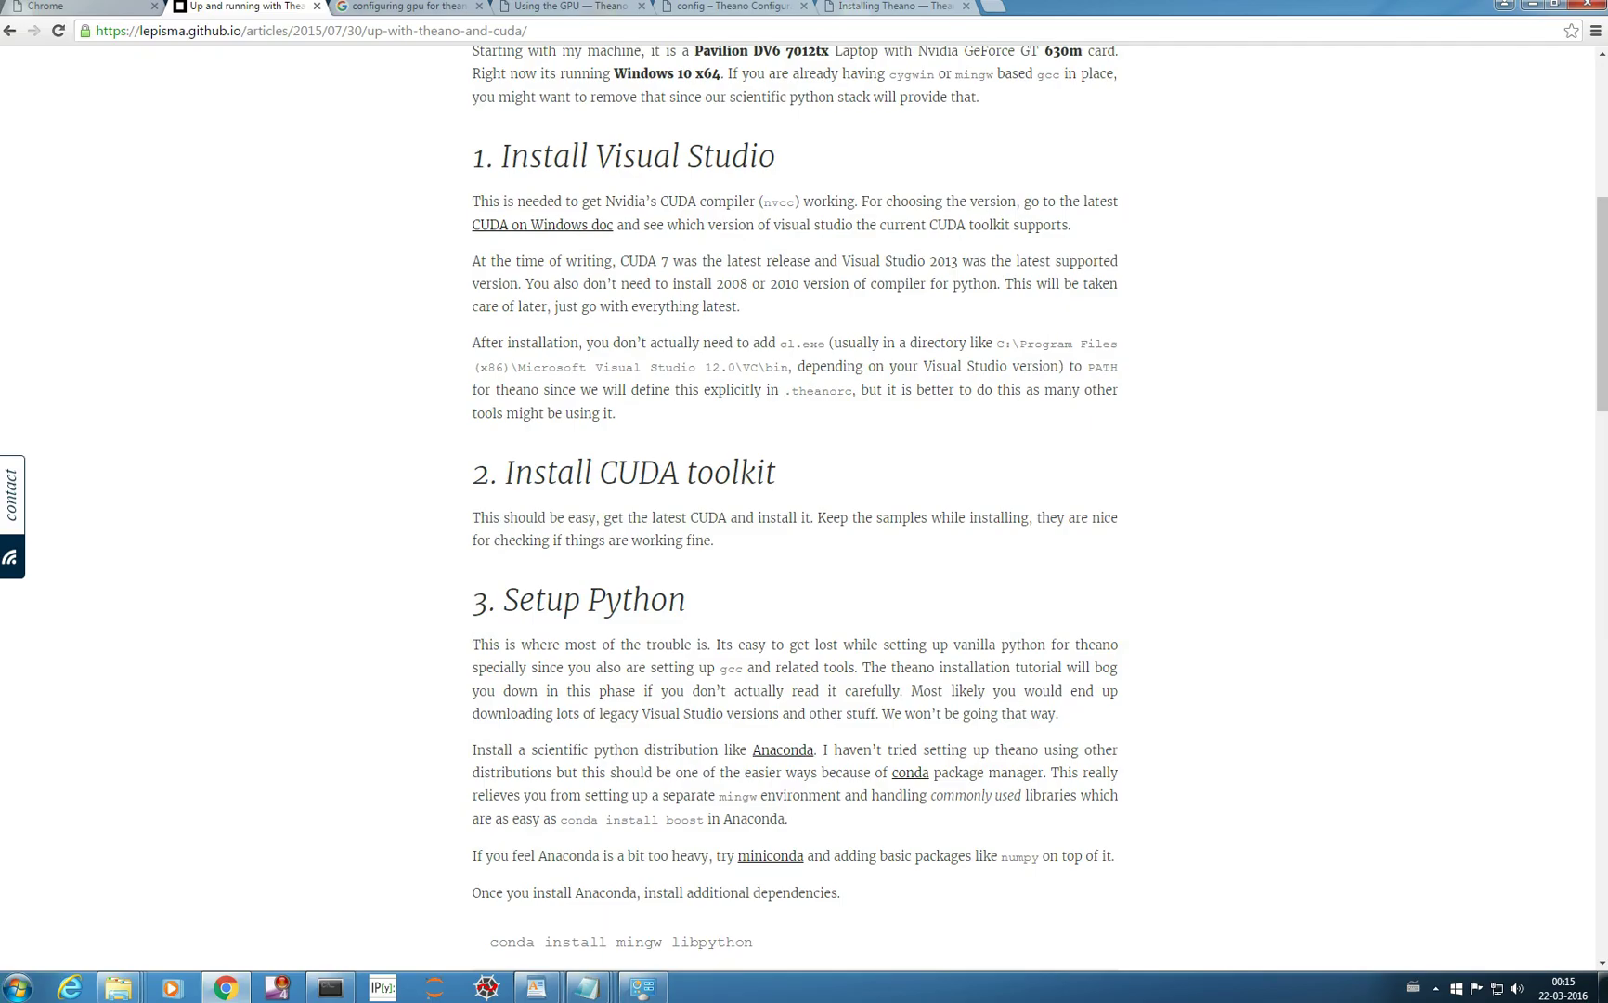
{"action": "key", "text": "ctrl+9"}
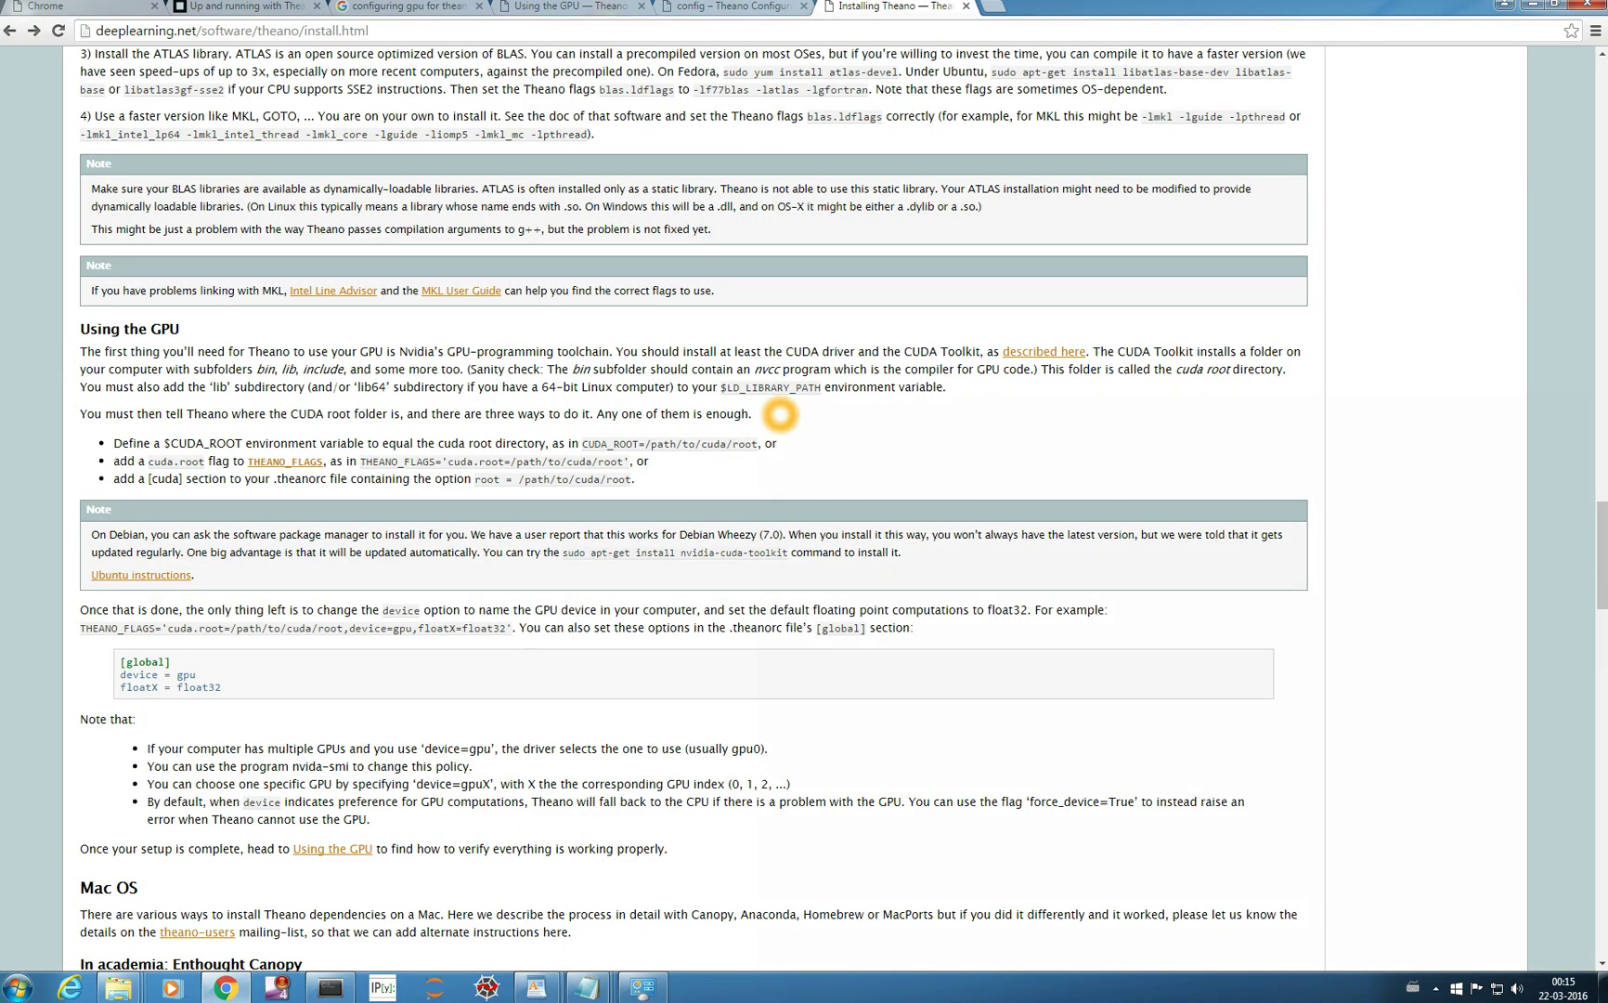
{"action": "scroll", "coordinate": [780, 416], "scroll_direction": "up", "scroll_amount": 14}
{"action": "scroll", "coordinate": [780, 416], "scroll_direction": "up", "scroll_amount": 15}
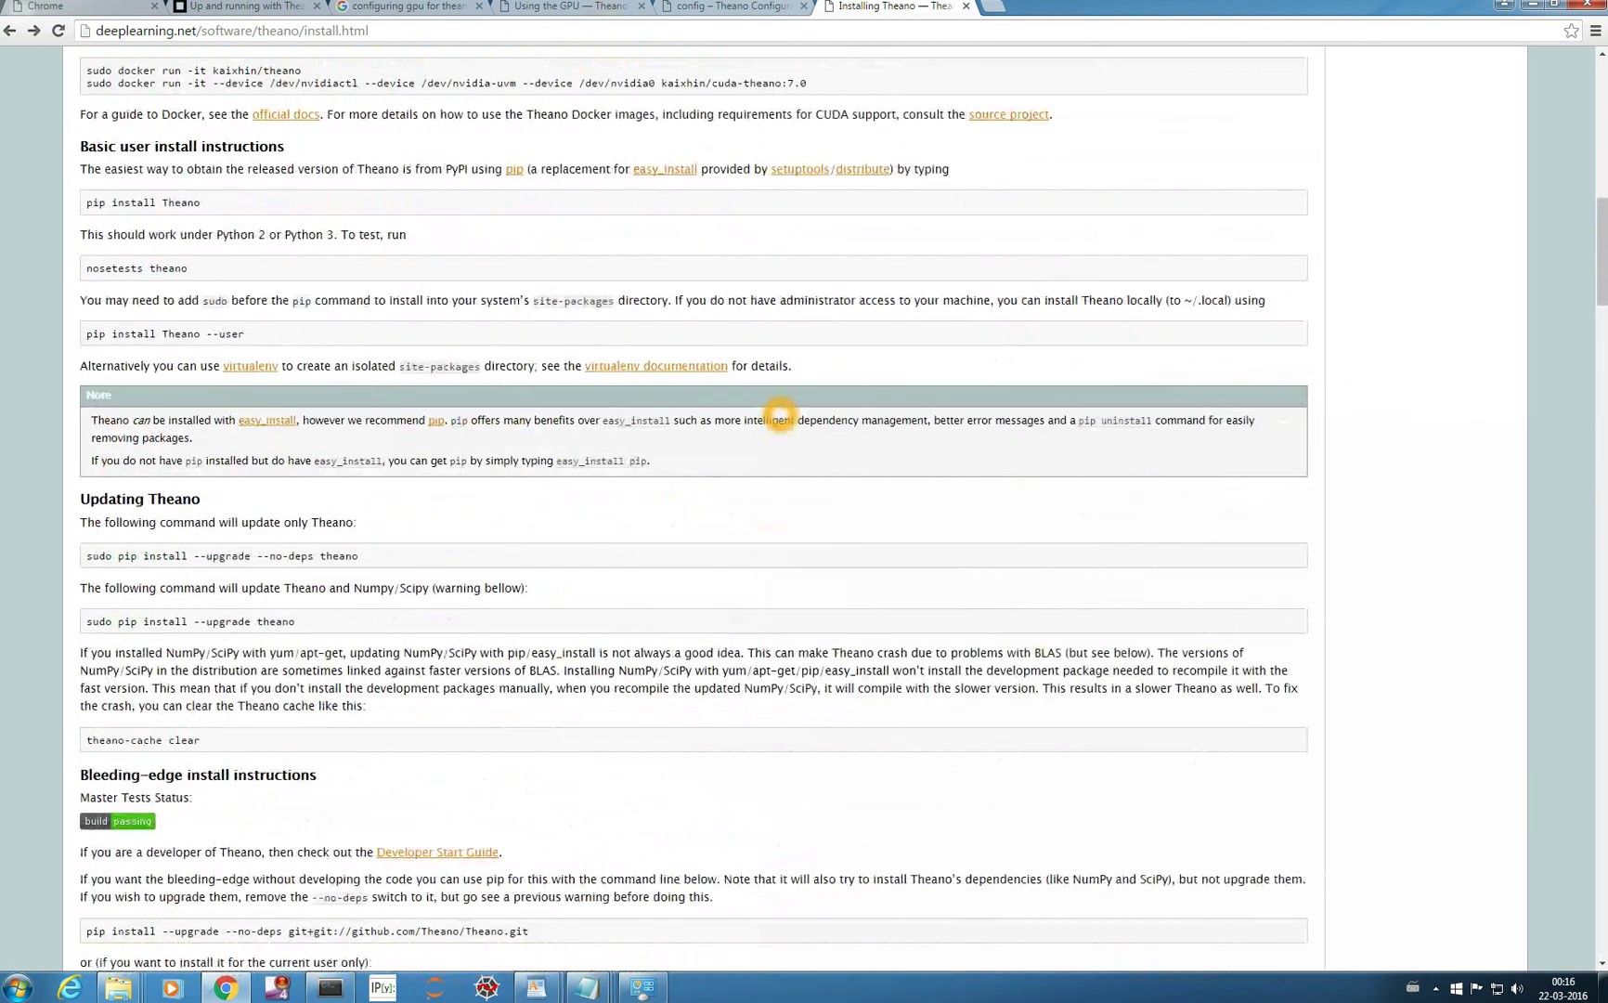
{"action": "scroll", "coordinate": [780, 416], "scroll_direction": "up", "scroll_amount": 3}
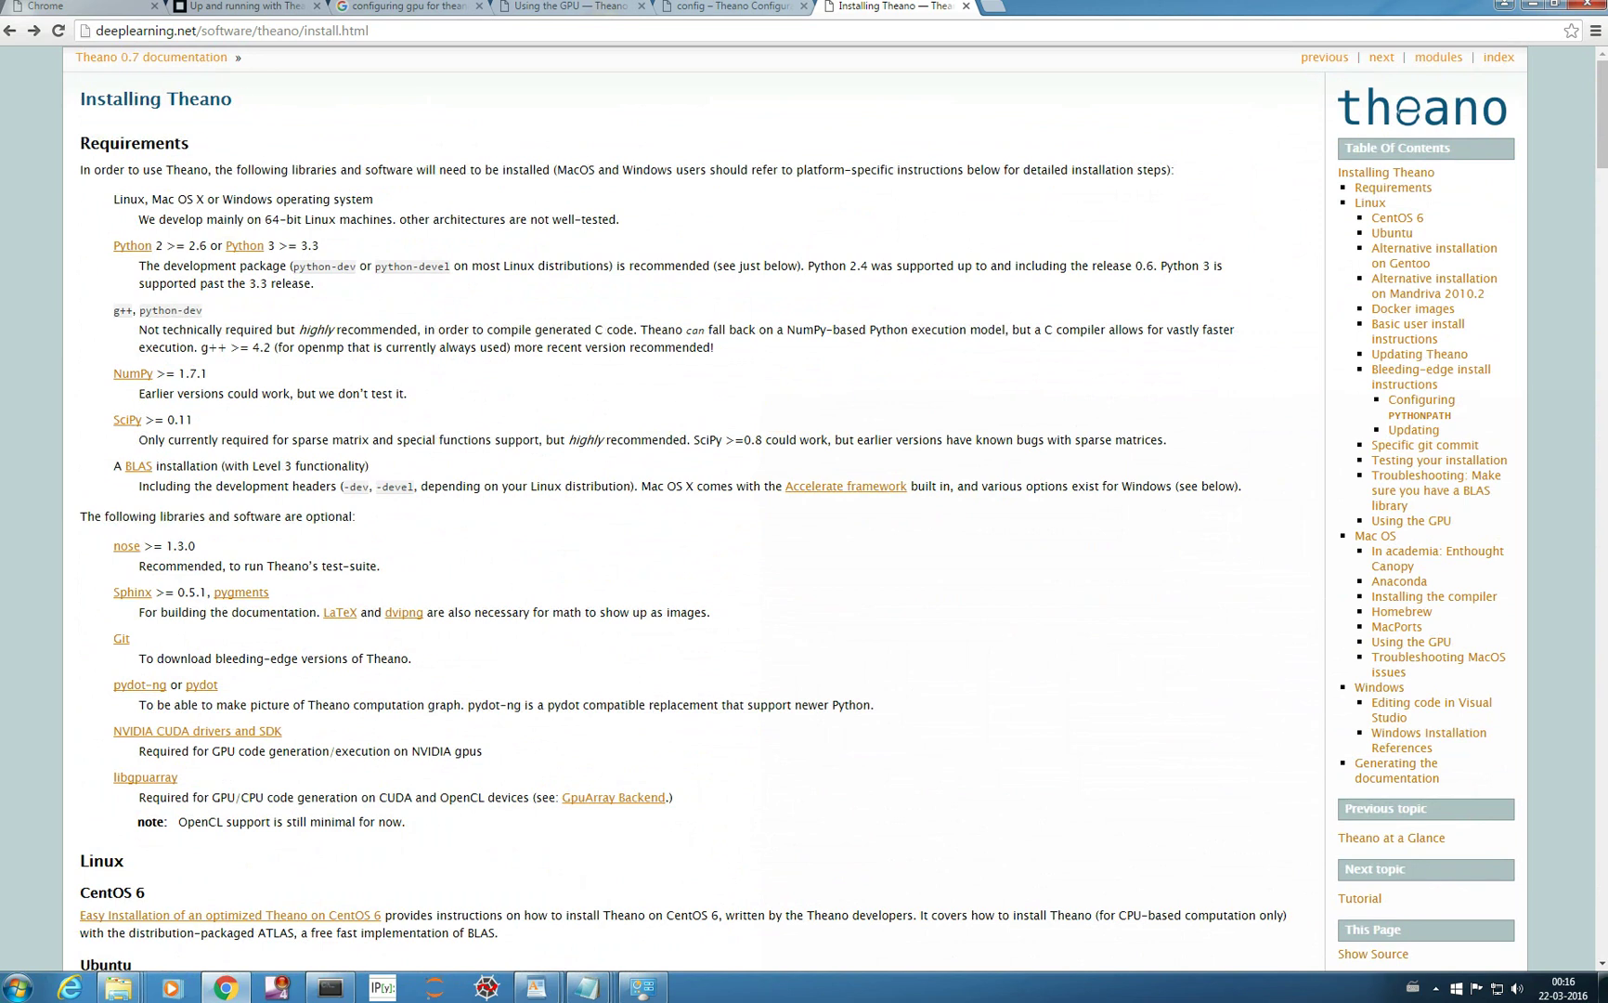
{"action": "scroll", "coordinate": [580, 374], "scroll_direction": "down", "scroll_amount": 18}
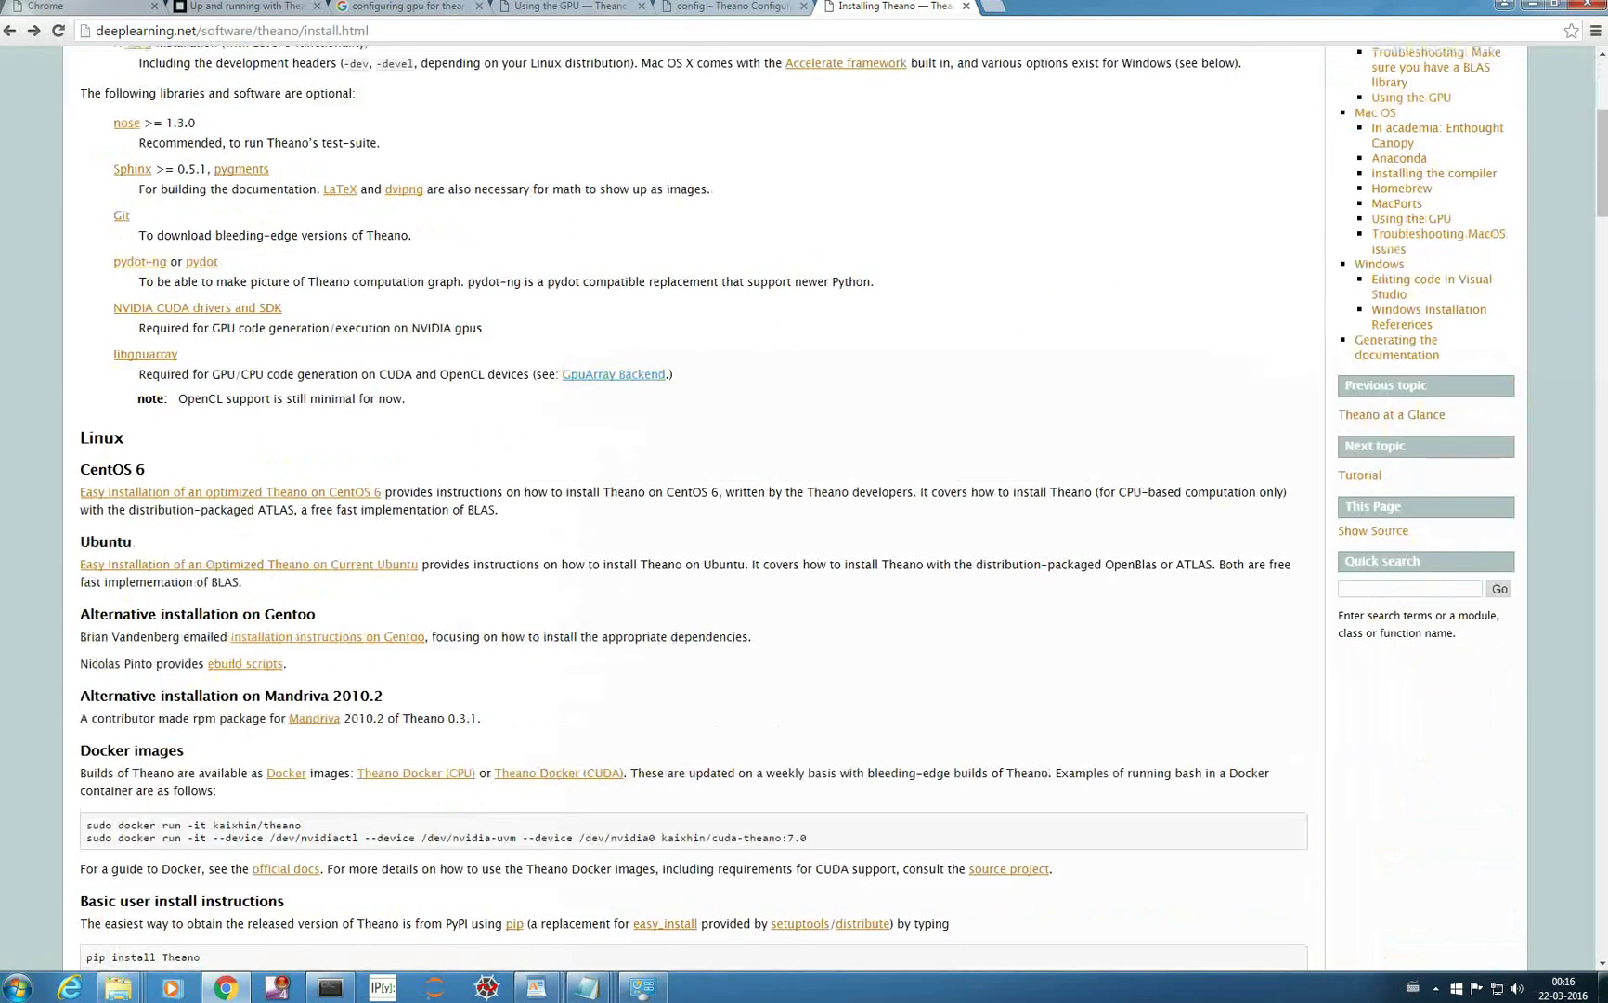
{"action": "scroll", "coordinate": [581, 374], "scroll_direction": "down", "scroll_amount": 6}
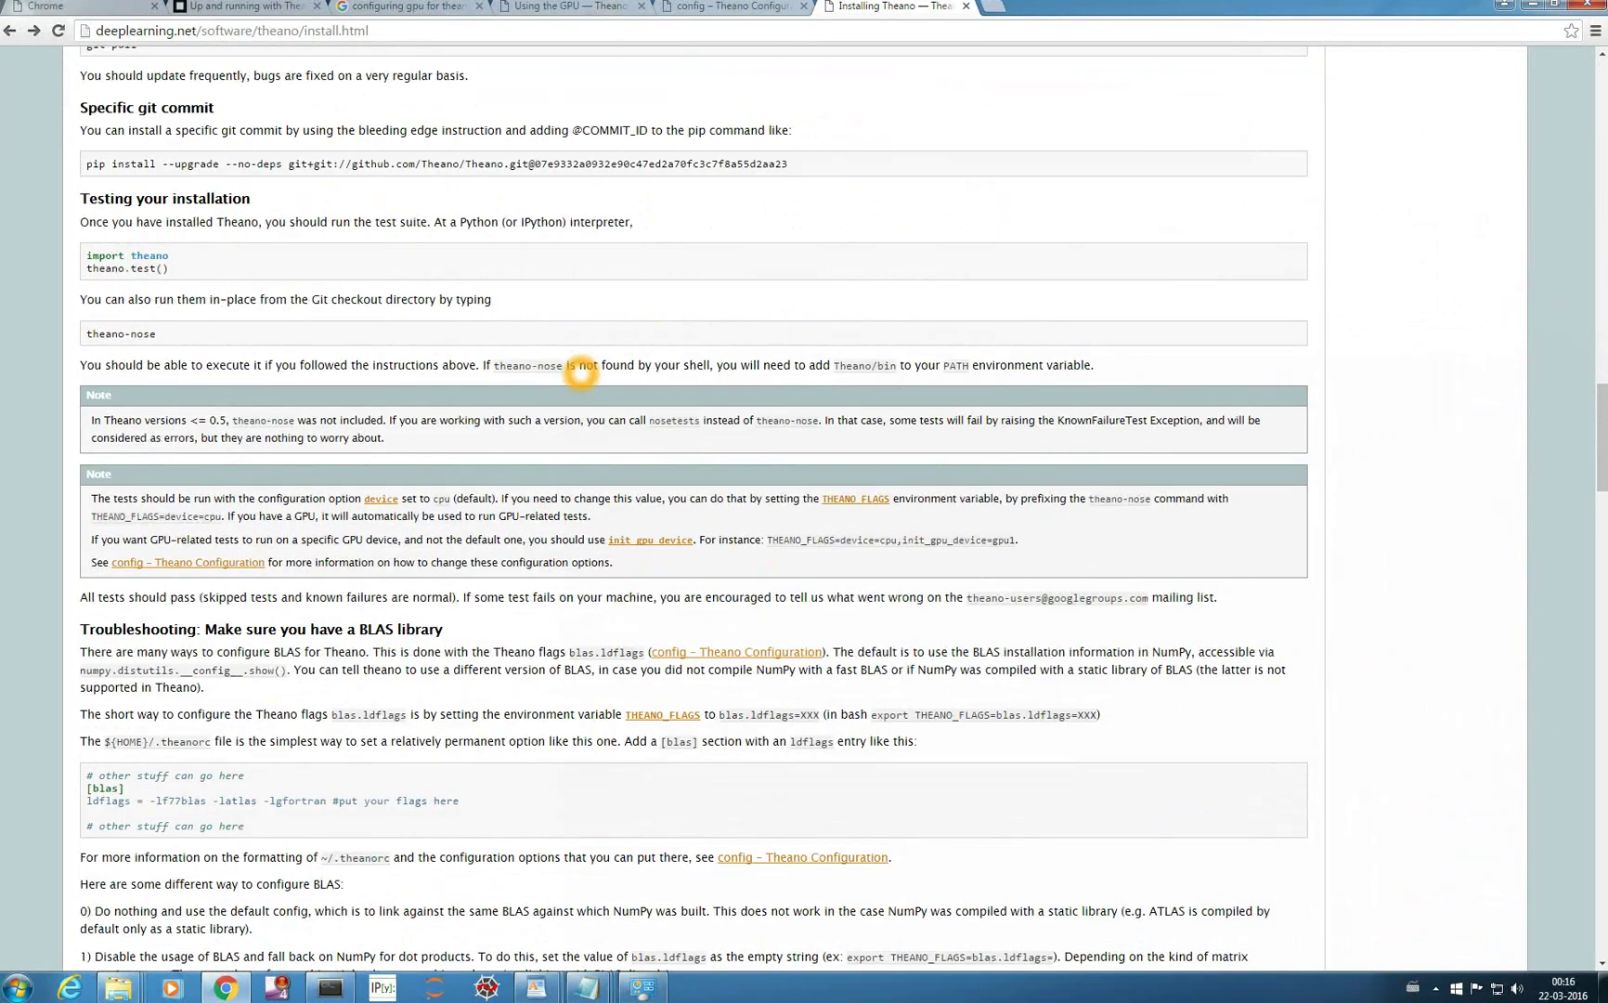
{"action": "scroll", "coordinate": [580, 371], "scroll_direction": "down", "scroll_amount": 3}
{"action": "scroll", "coordinate": [580, 372], "scroll_direction": "down", "scroll_amount": 5}
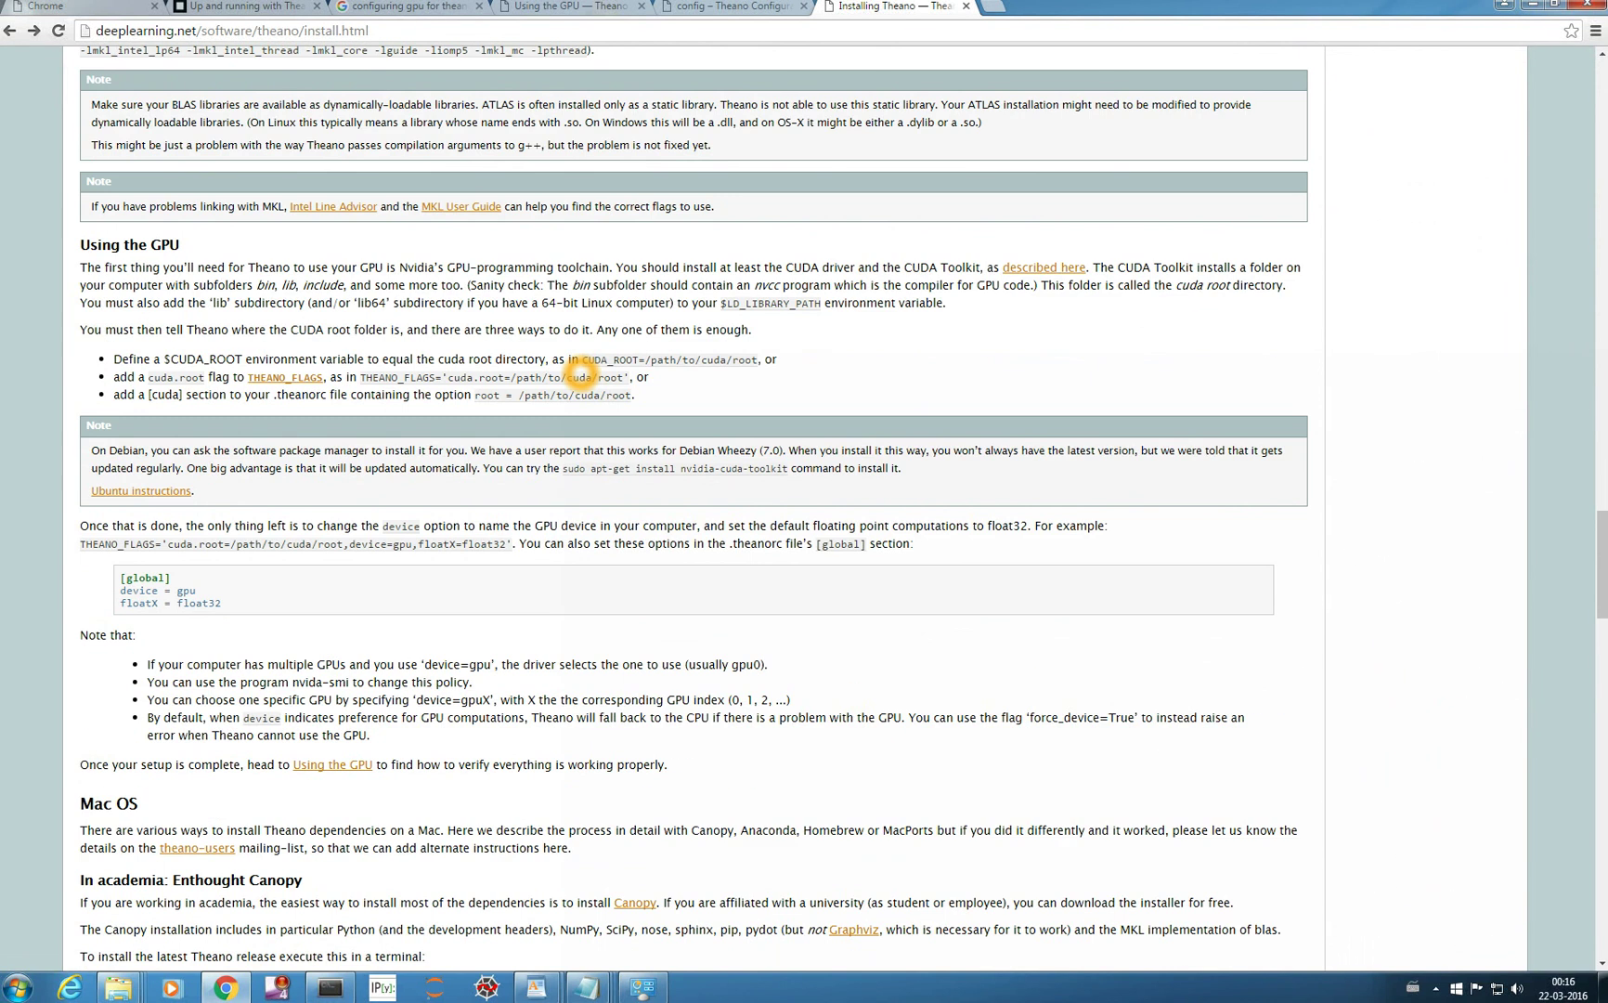
{"action": "left_click", "coordinate": [374, 348]}
{"action": "scroll", "coordinate": [314, 712], "scroll_direction": "down", "scroll_amount": 2}
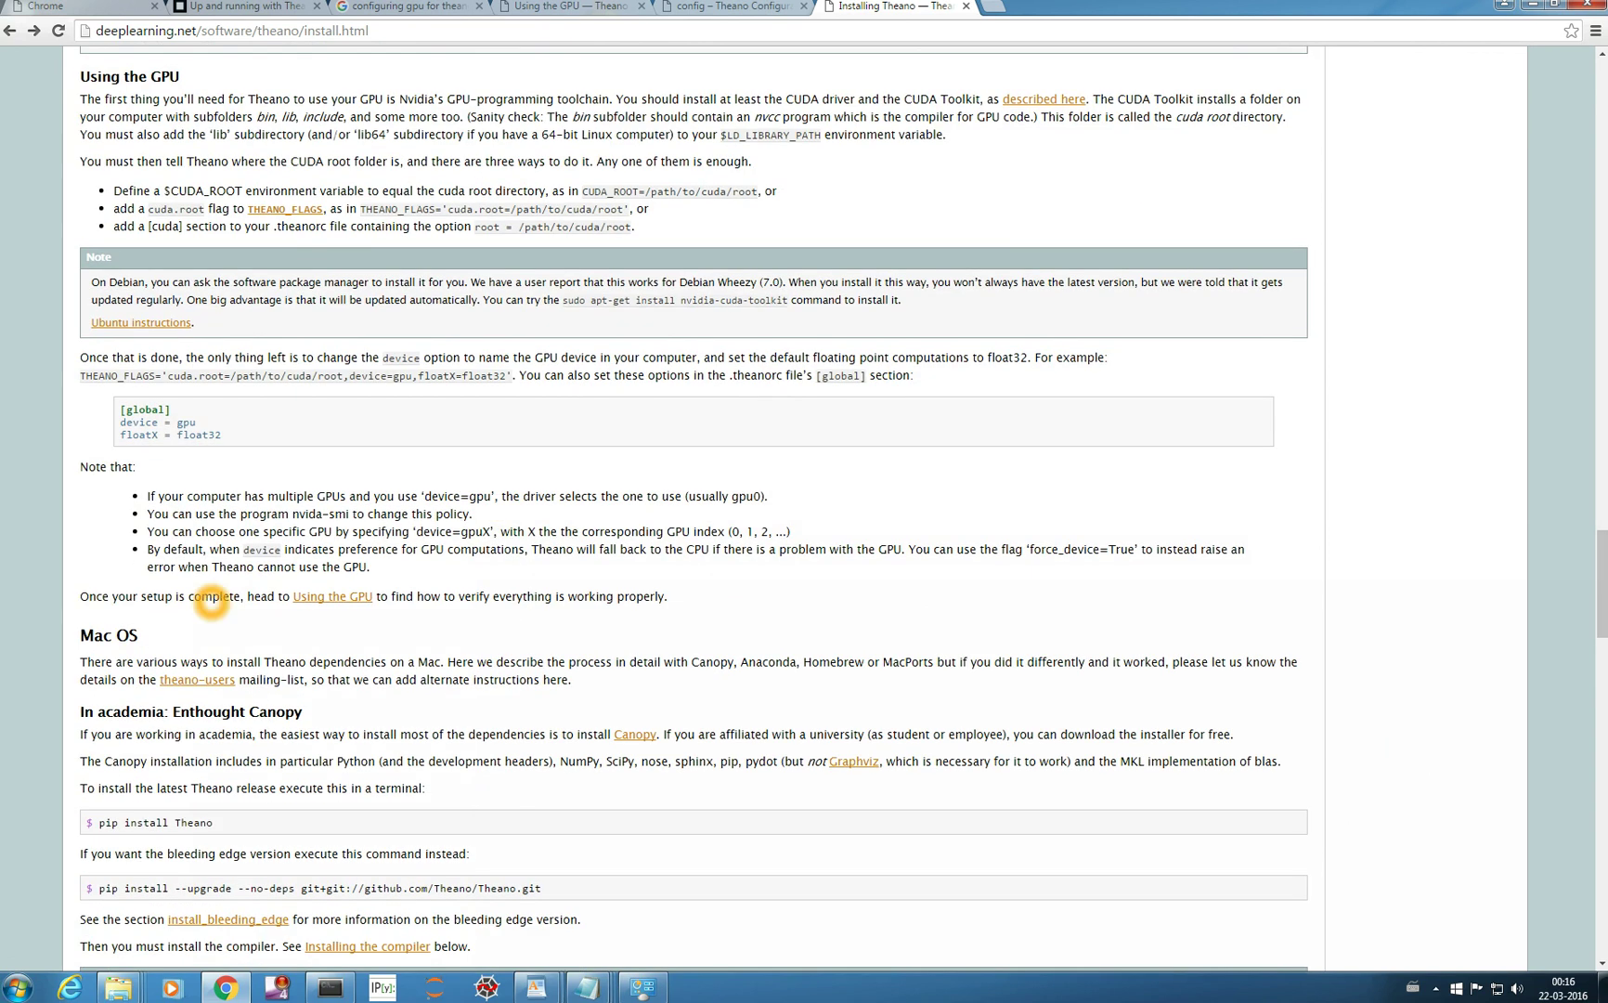
{"action": "left_click", "coordinate": [330, 596]}
- Copy the whole sample program from the Testing Theano with GPU section
{"action": "left_click", "coordinate": [495, 272]}
{"action": "left_click", "coordinate": [196, 283]}
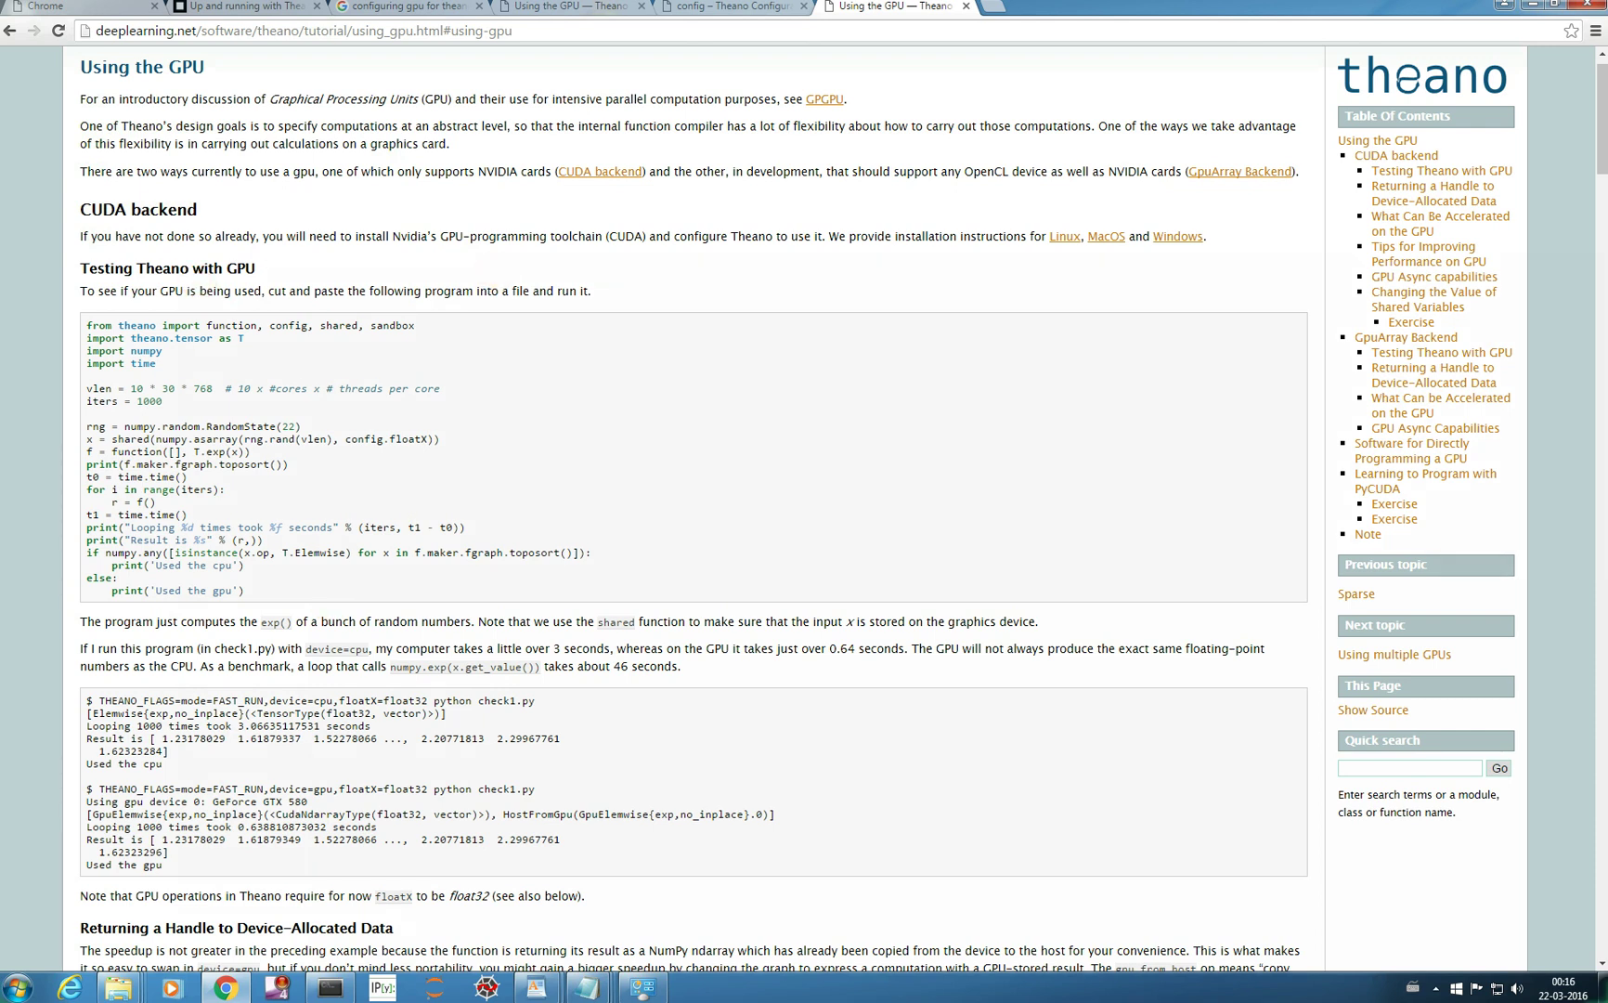
{"action": "left_click", "coordinate": [271, 269]}
{"action": "left_click", "coordinate": [550, 299]}
{"action": "left_click_drag", "start_coordinate": [86, 322], "coordinate": [451, 595]}
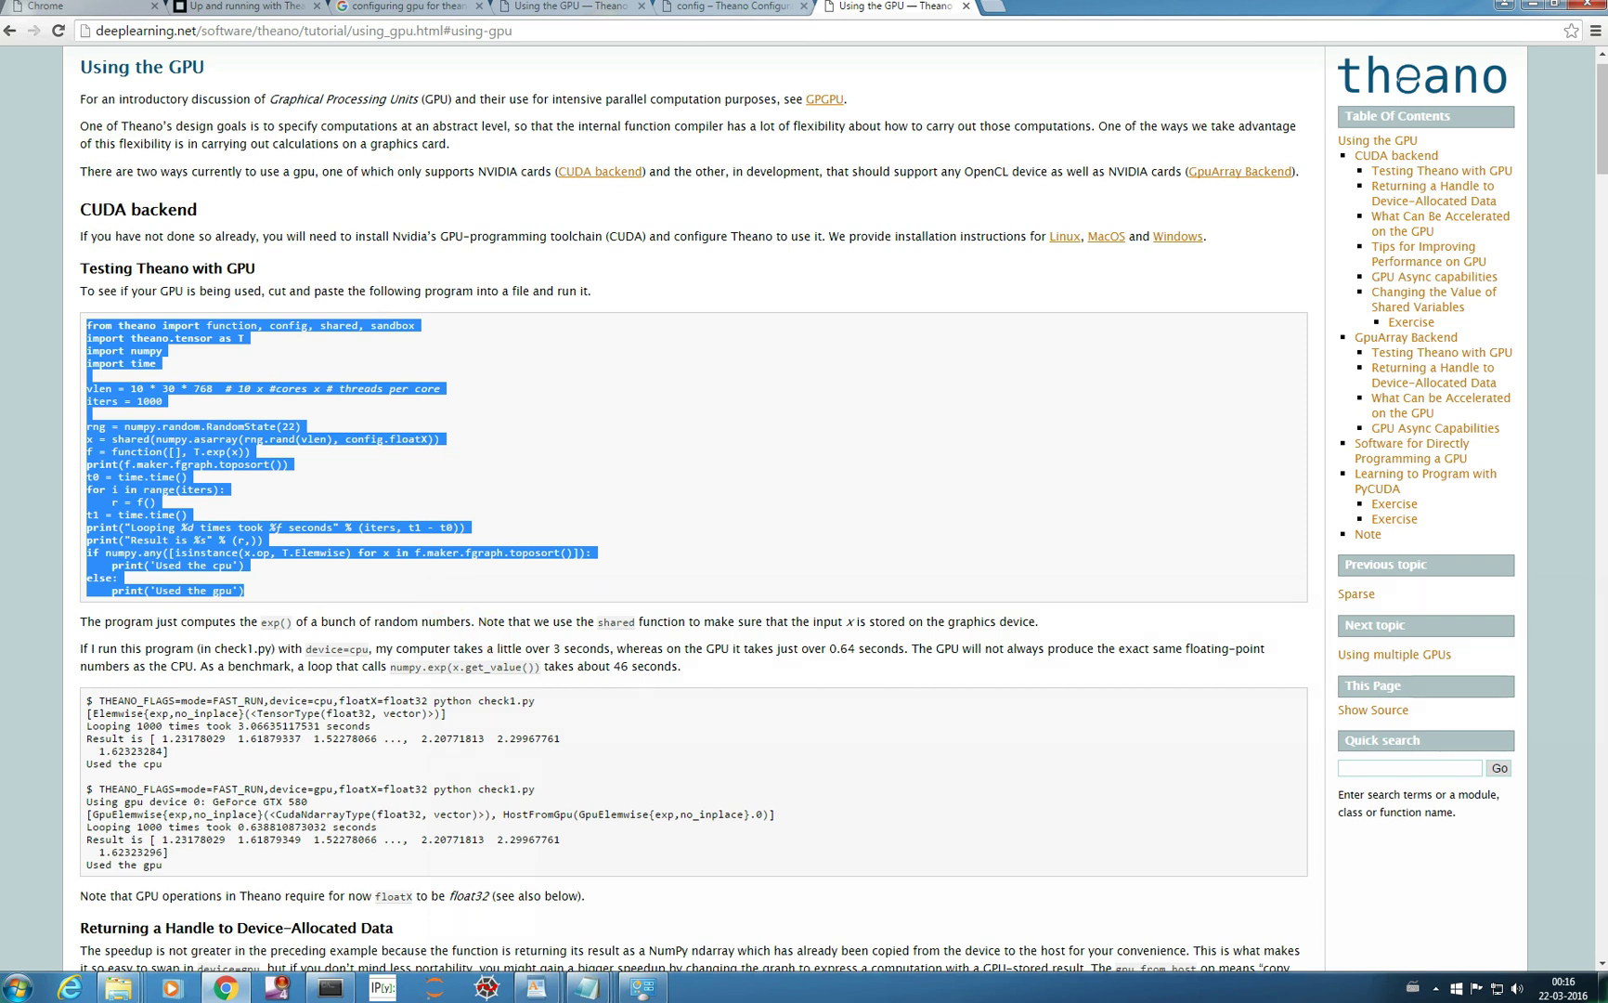
- Exit the Python session in the Anaconda Prompt with exit() and launch spyder from there
{"action": "left_click", "coordinate": [330, 987]}
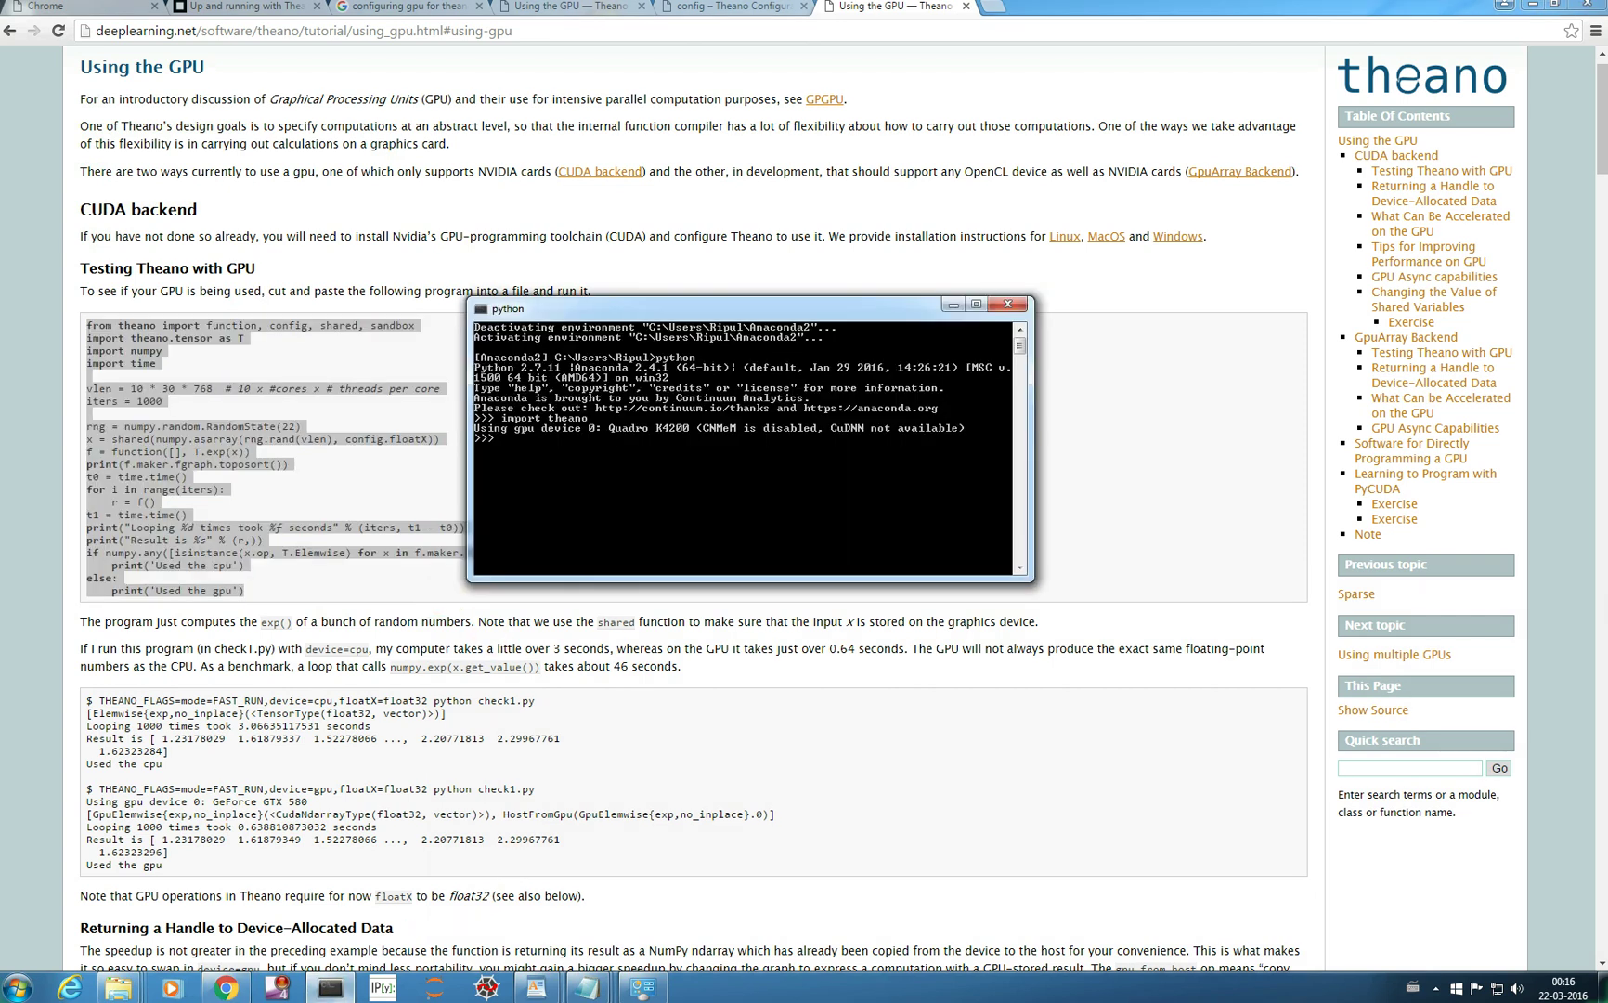
{"action": "type", "text": "exit()"}
{"action": "key", "text": "Return"}
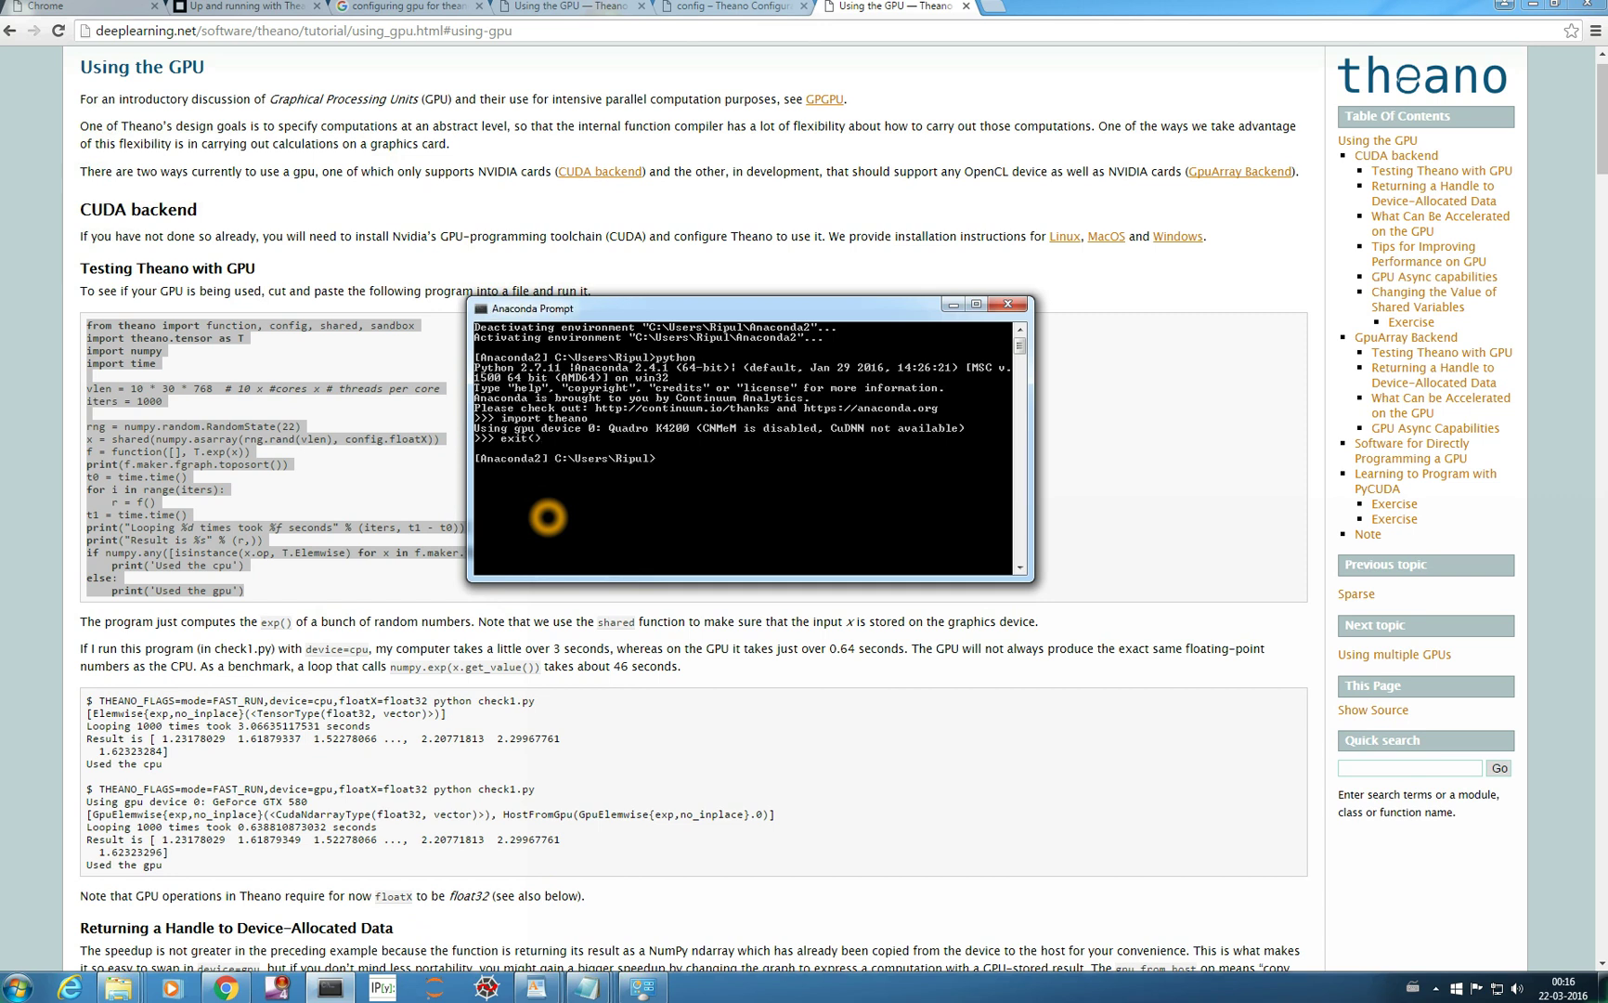
{"action": "type", "text": "spyder"}
{"action": "key", "text": "Return"}
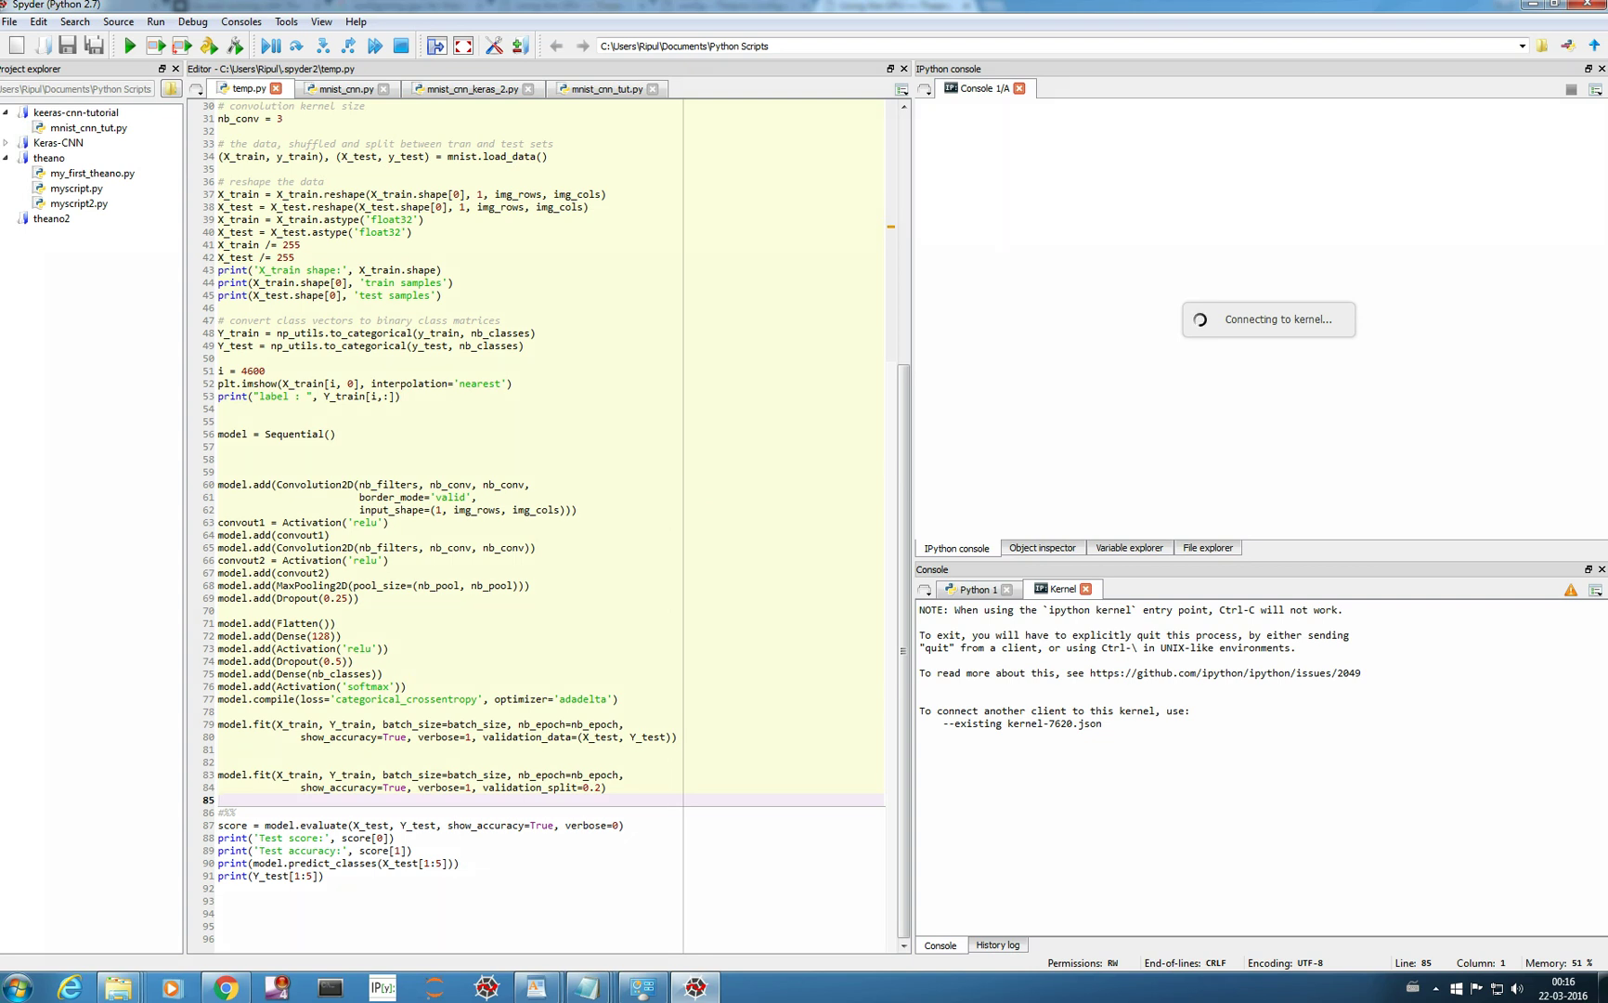
{"action": "left_click", "coordinate": [41, 223]}
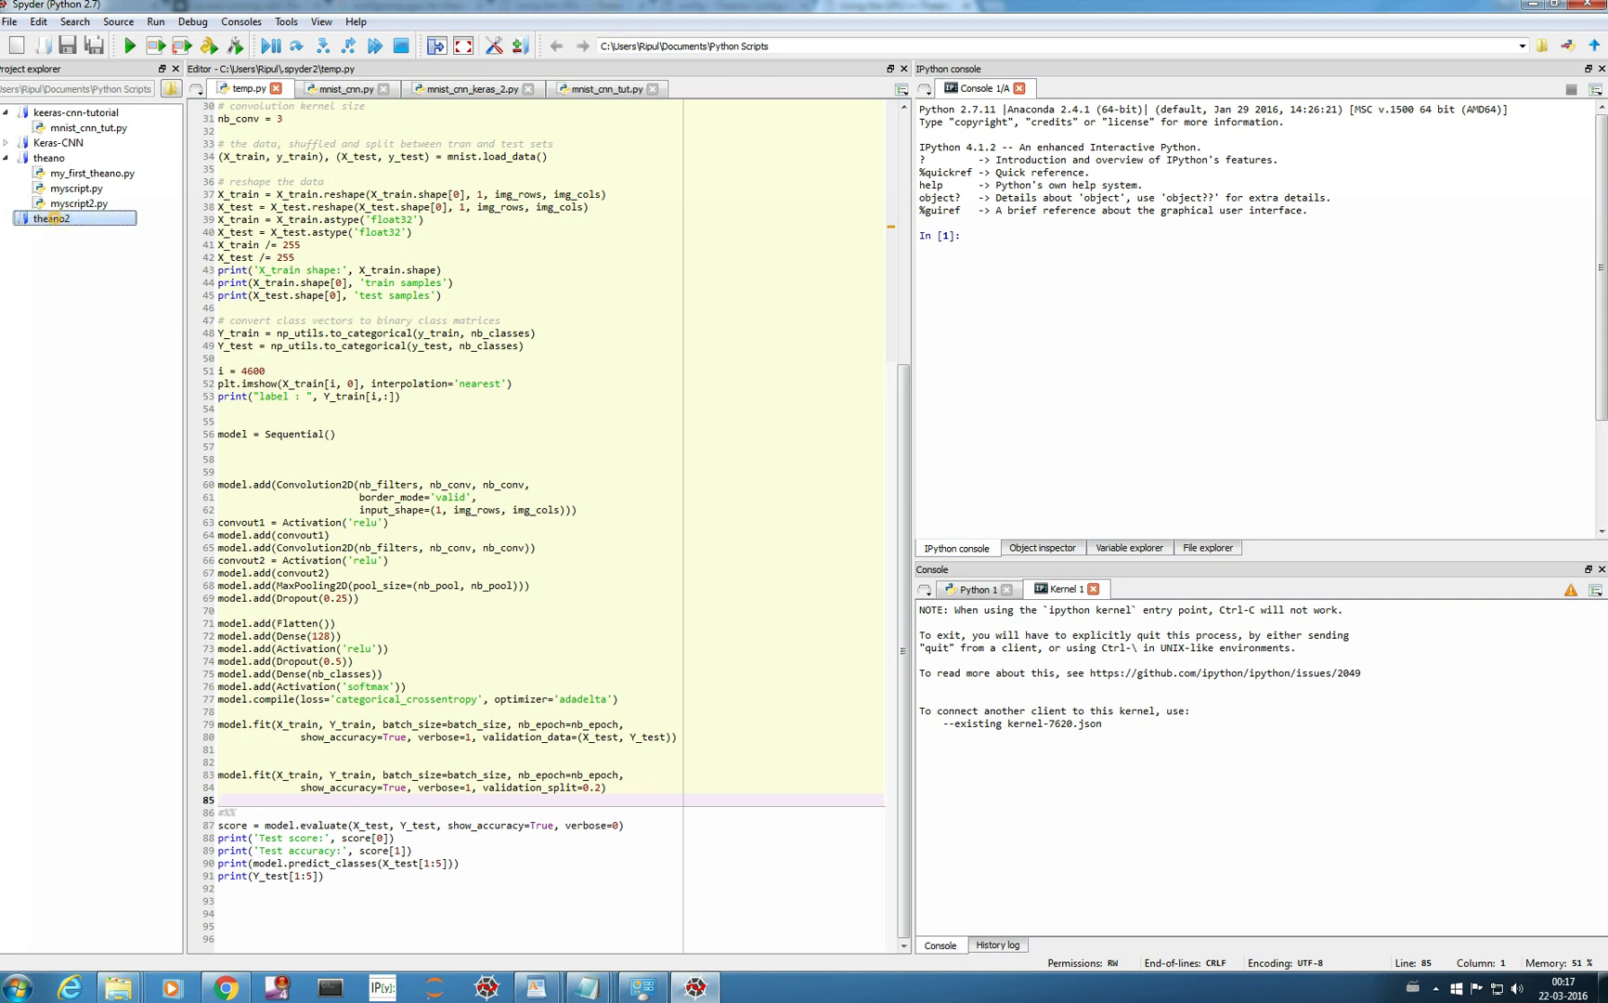
{"action": "right_click", "coordinate": [41, 220]}
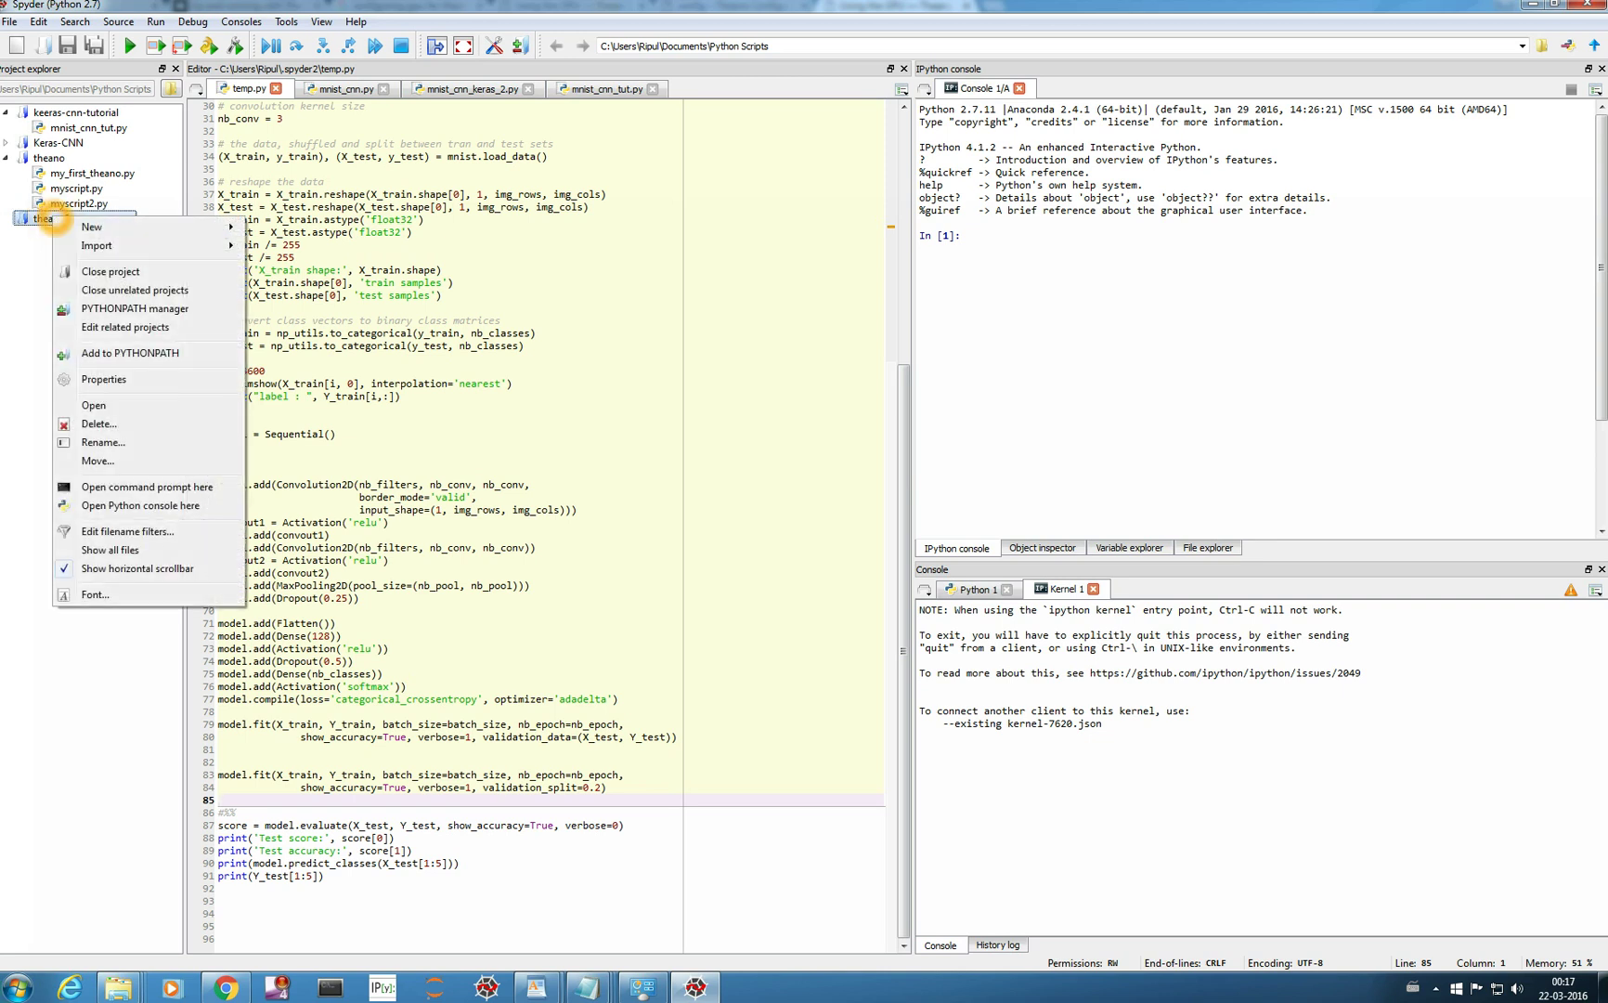
{"action": "left_click", "coordinate": [28, 253]}
- Create a new file named theano_gpu_test.py in the theano project
{"action": "left_click", "coordinate": [42, 156]}
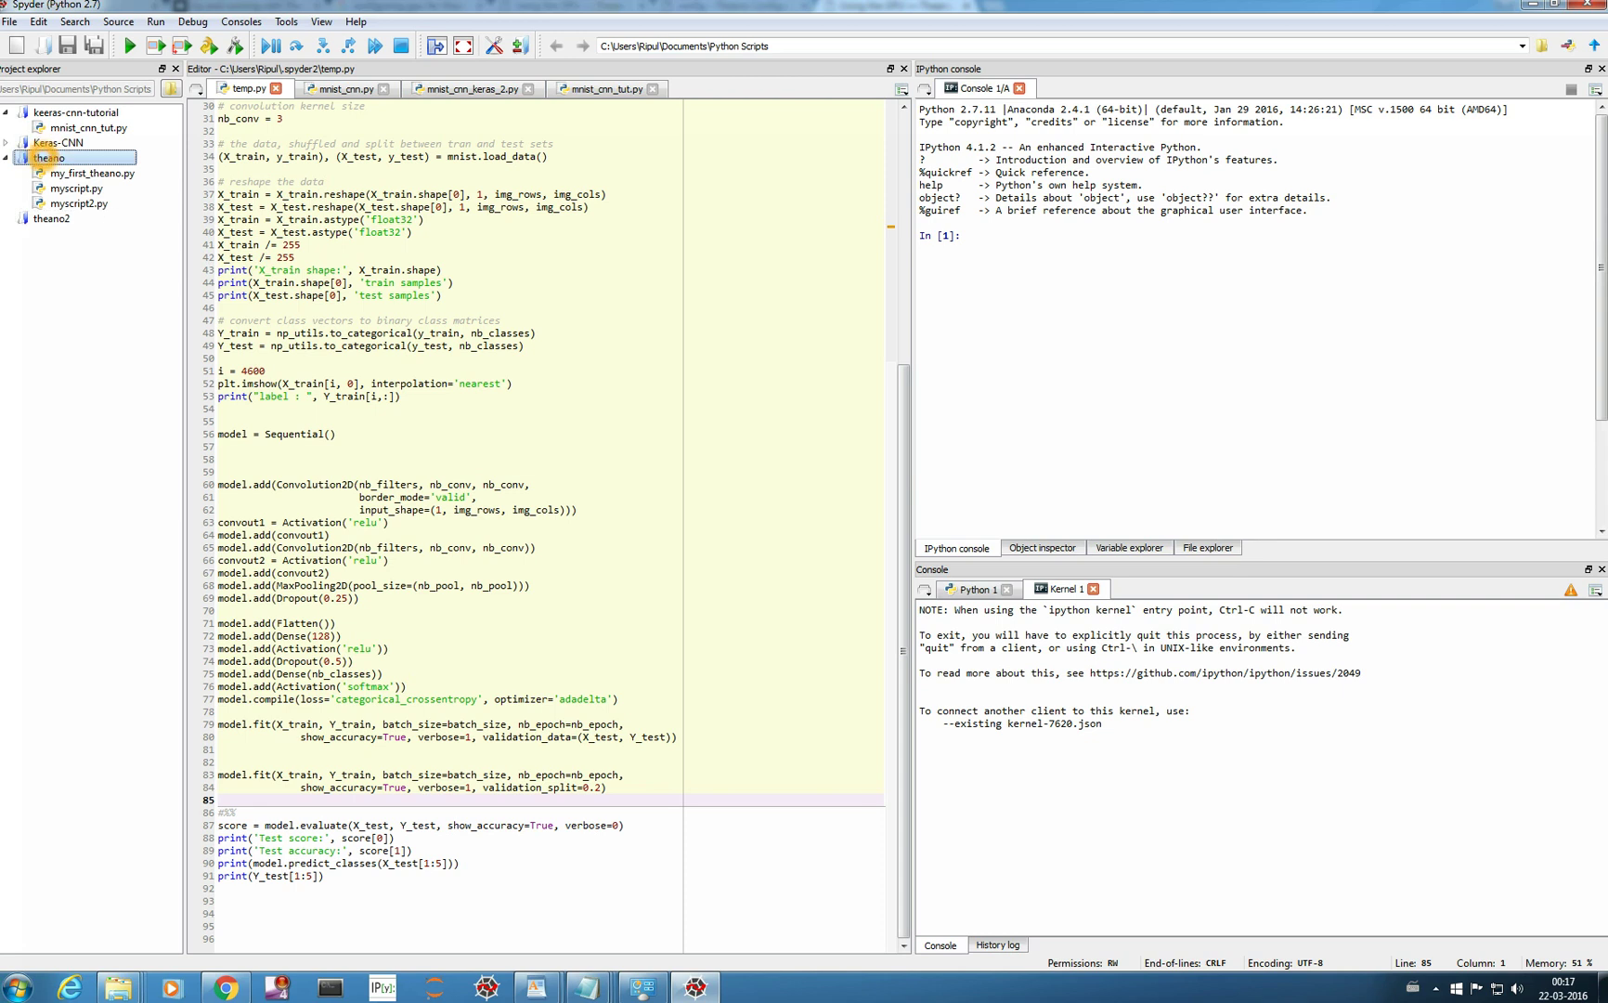
{"action": "right_click", "coordinate": [39, 155]}
{"action": "mouse_move", "coordinate": [107, 165]}
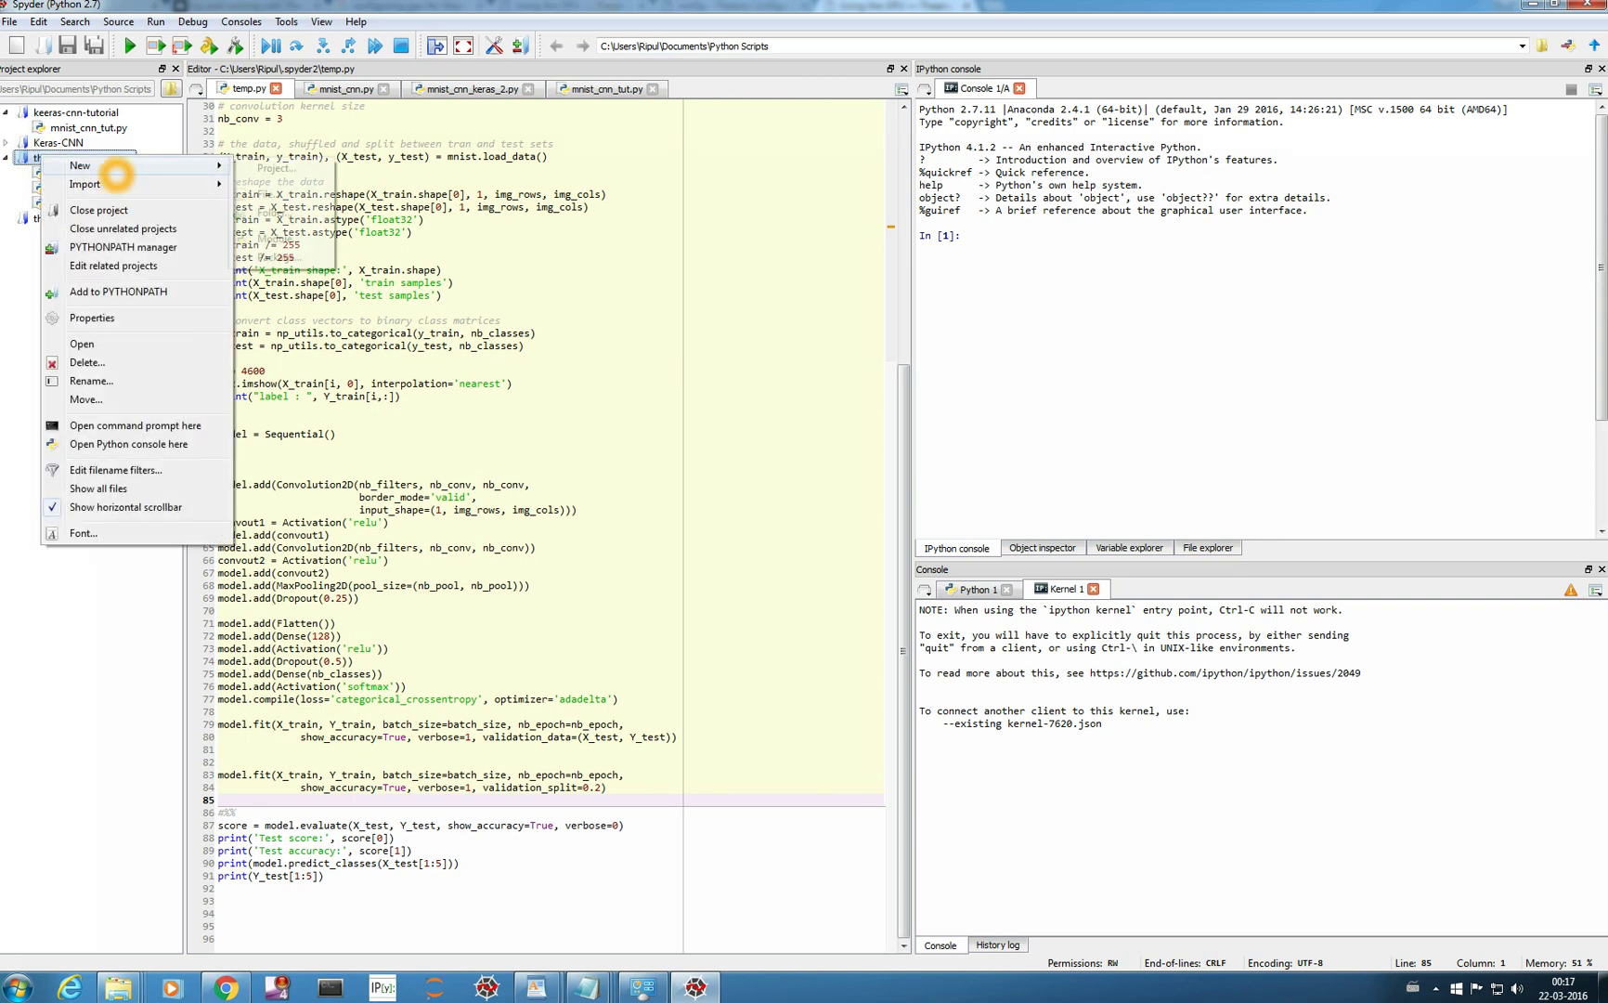
{"action": "left_click", "coordinate": [287, 194]}
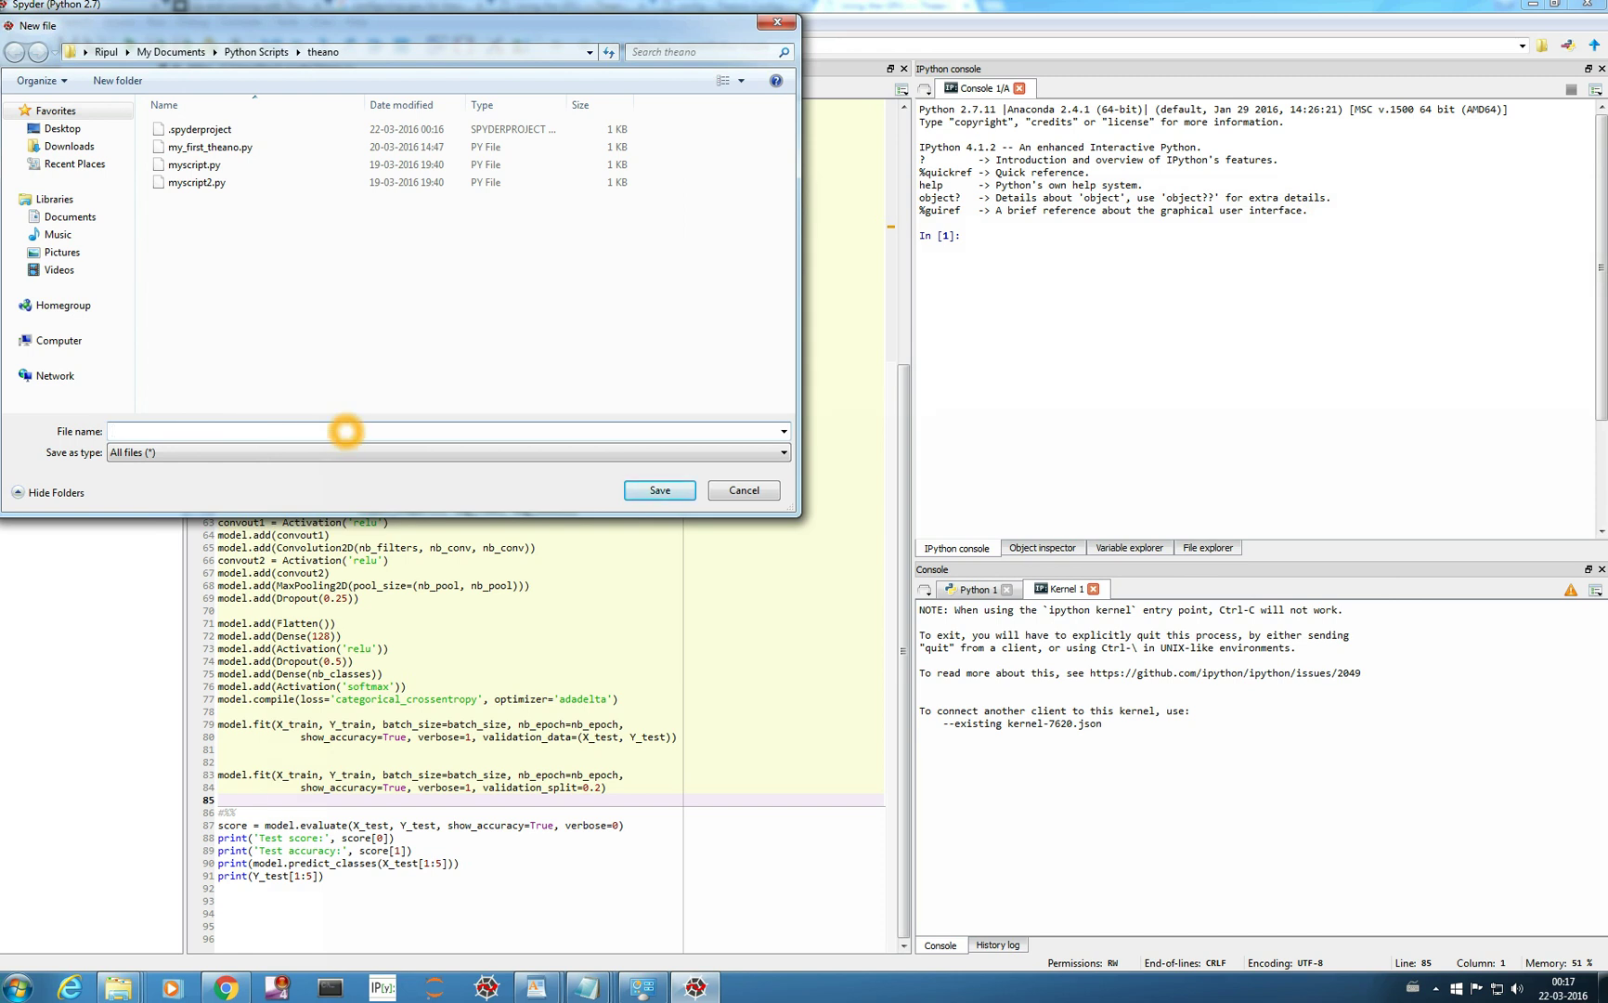
{"action": "type", "text": "theano_gpu_test"}
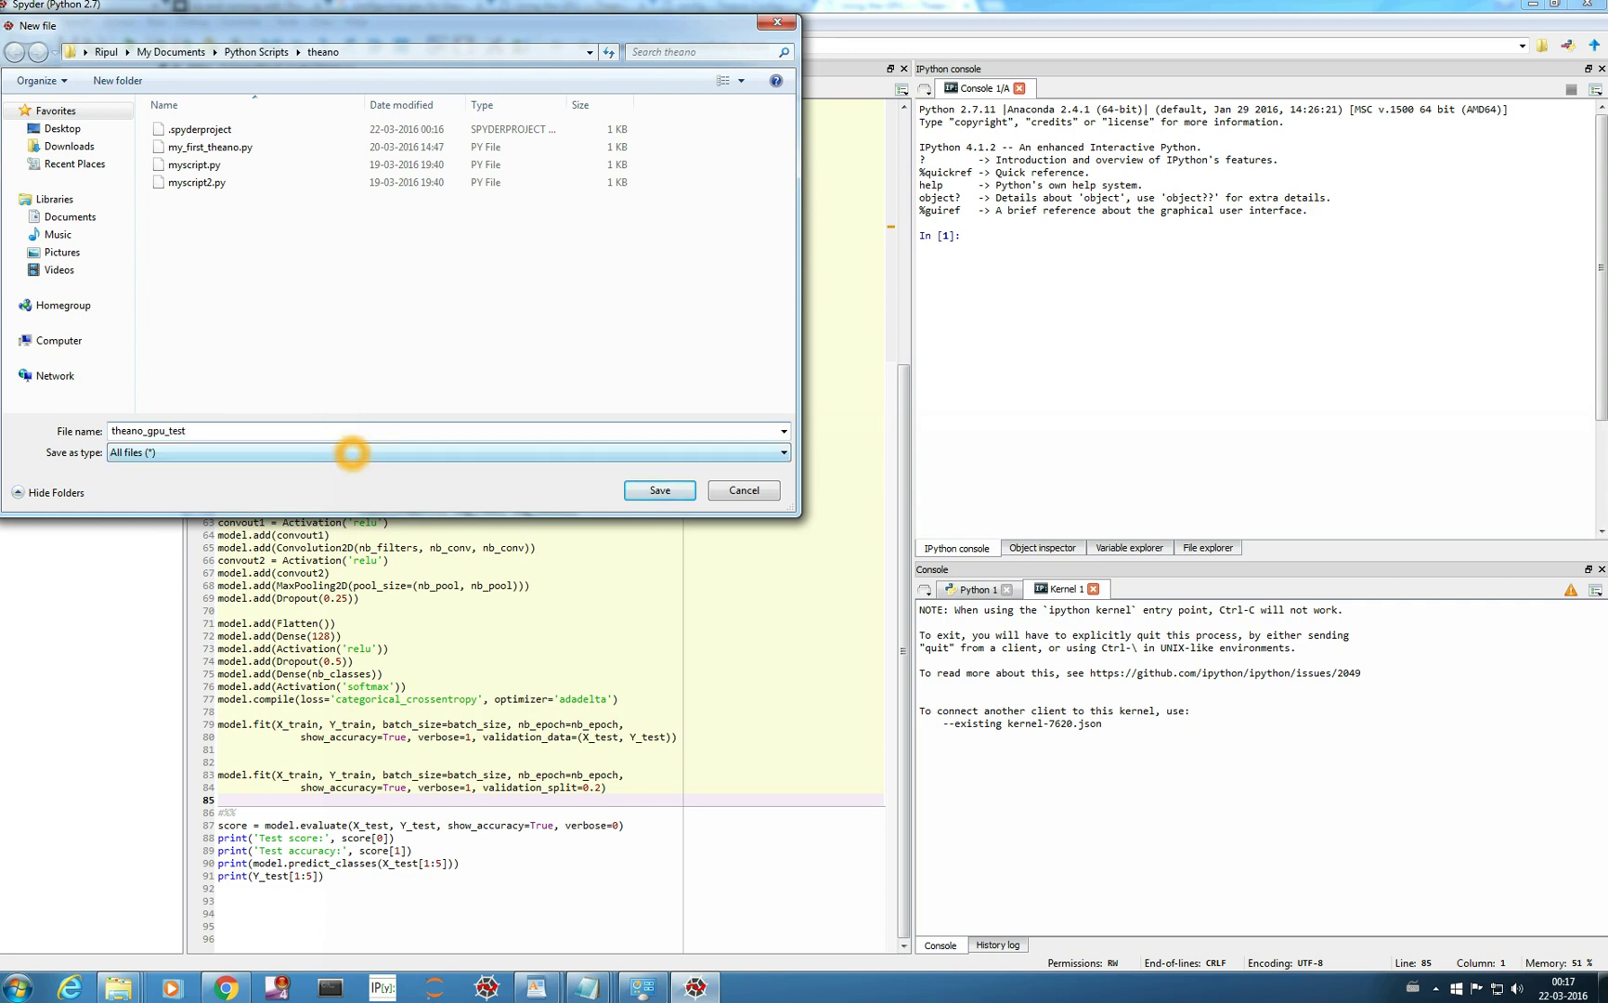
{"action": "type", "text": ".py"}
{"action": "left_click", "coordinate": [654, 490]}
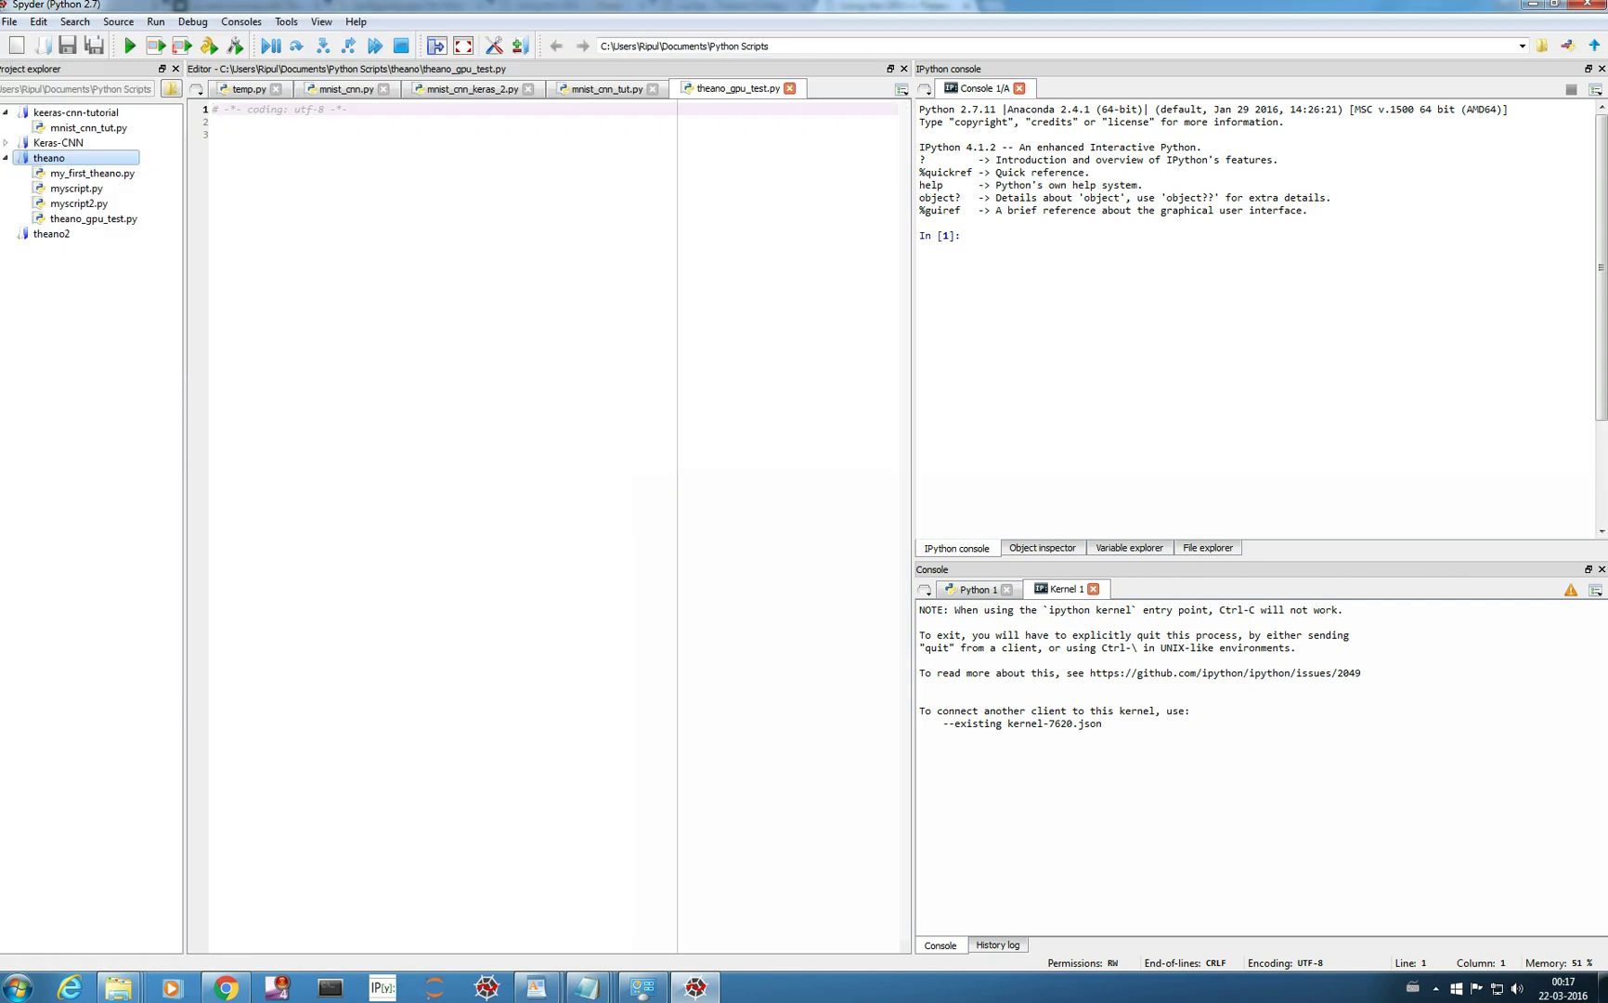
- Paste the copied GPU test program below the encoding line of theano_gpu_test.py and run the file
{"action": "left_click", "coordinate": [212, 134]}
{"action": "right_click", "coordinate": [220, 131]}
{"action": "left_click", "coordinate": [263, 221]}
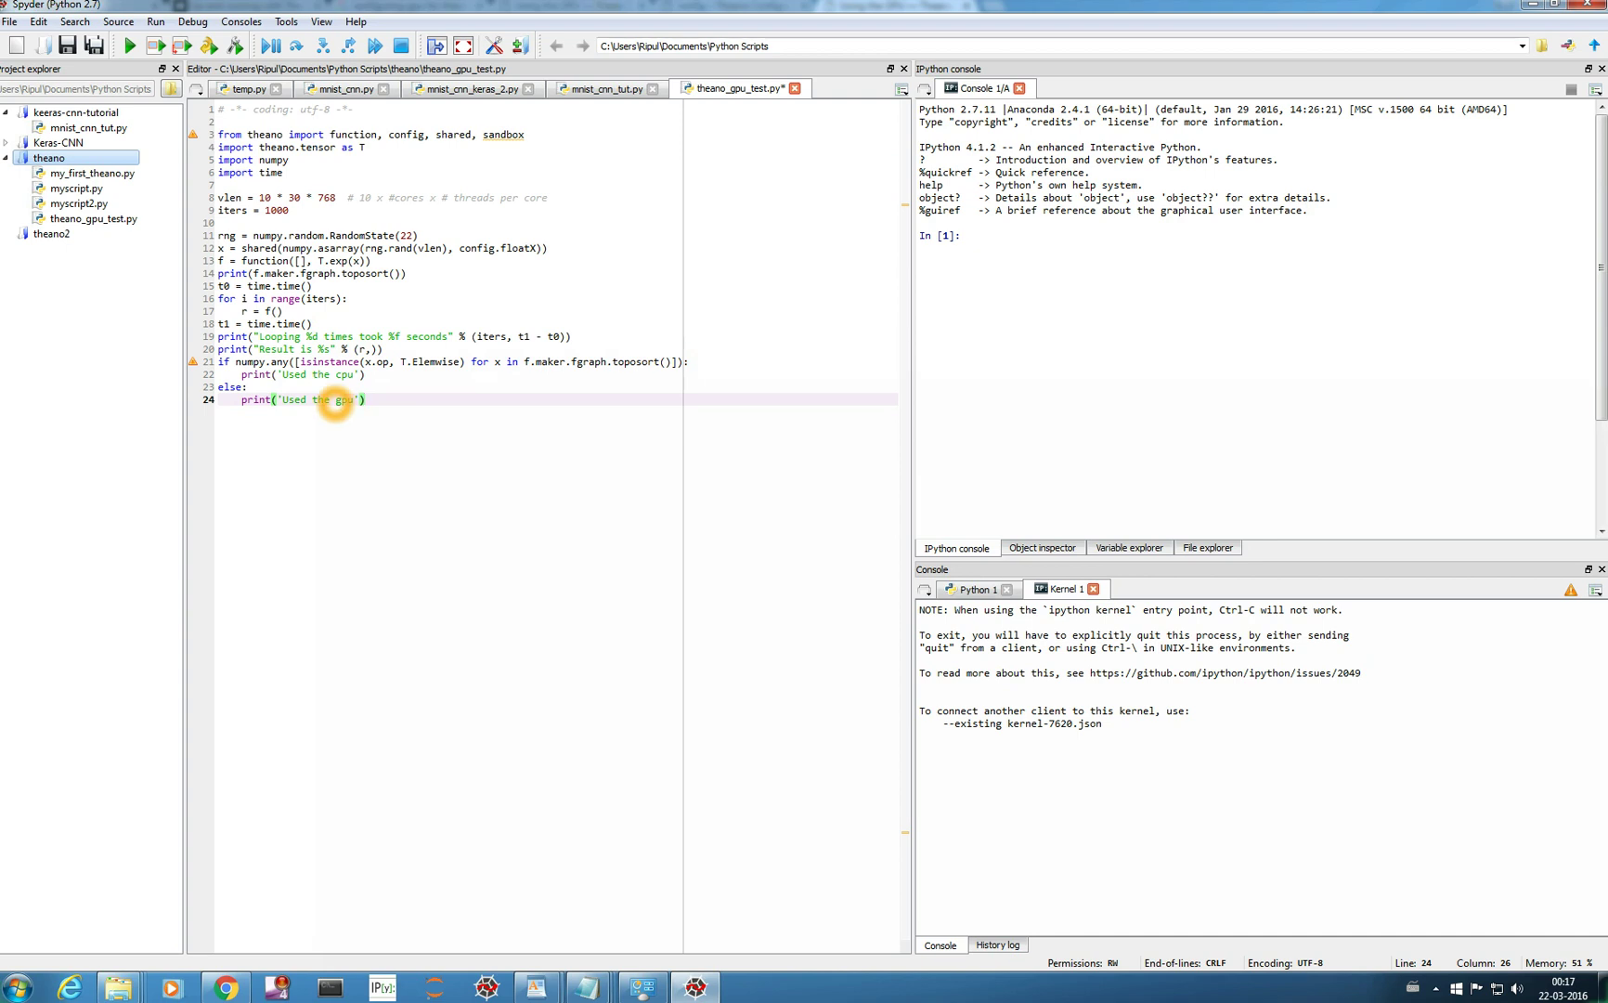
{"action": "left_click", "coordinate": [129, 46]}
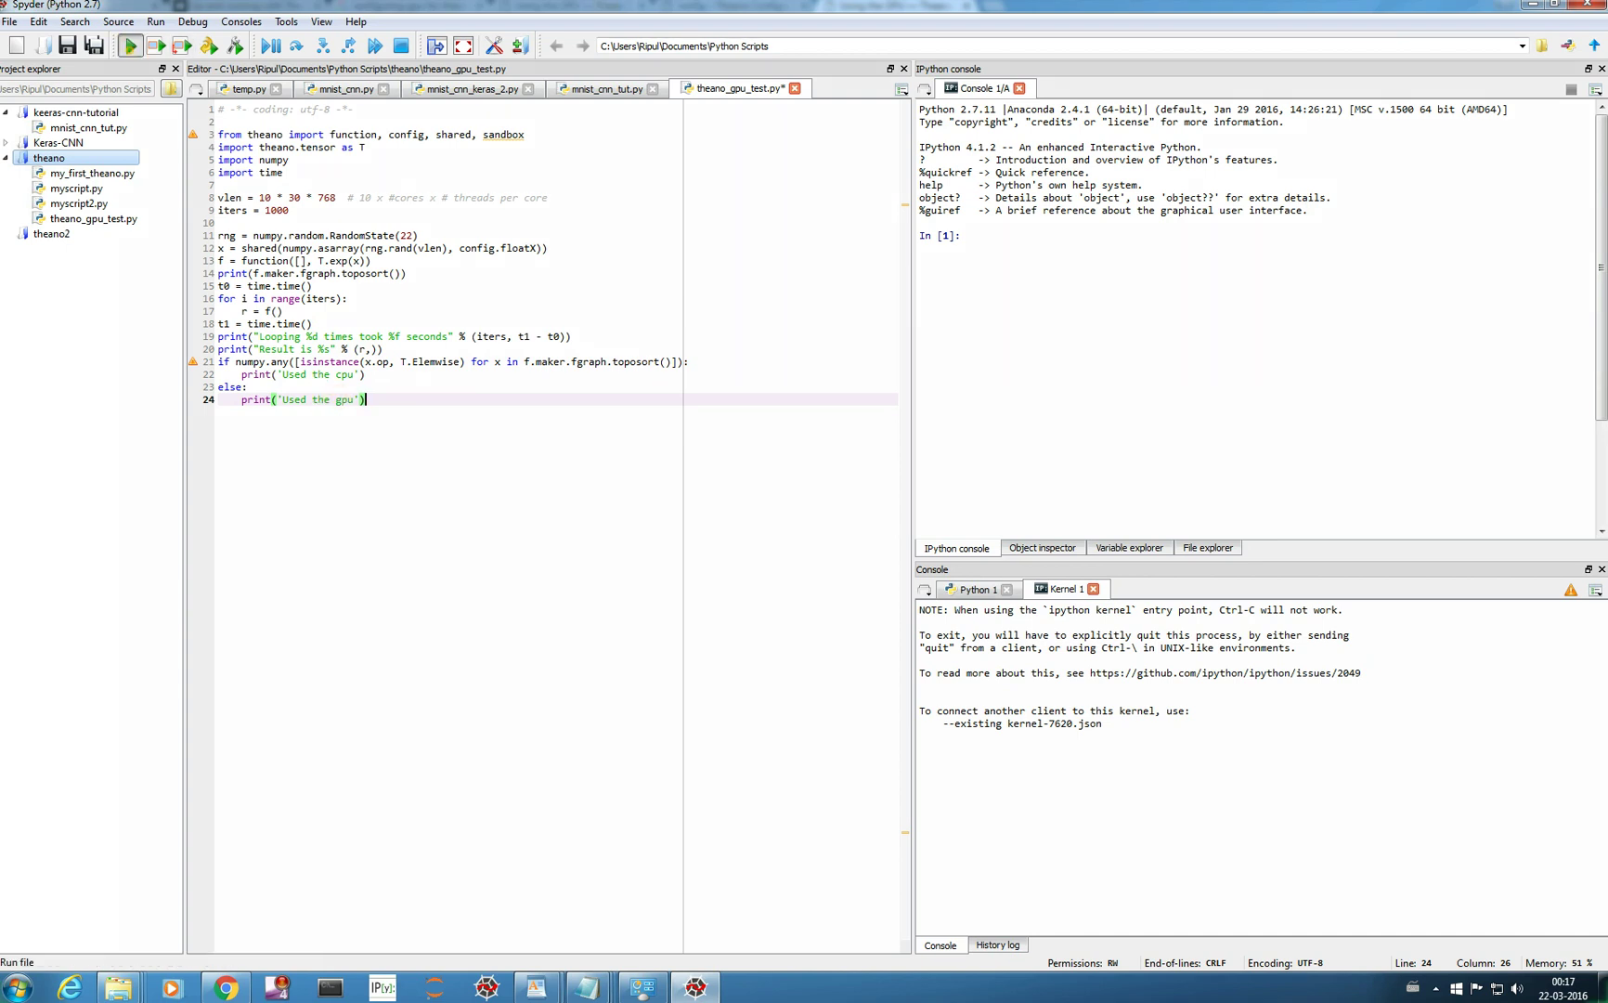
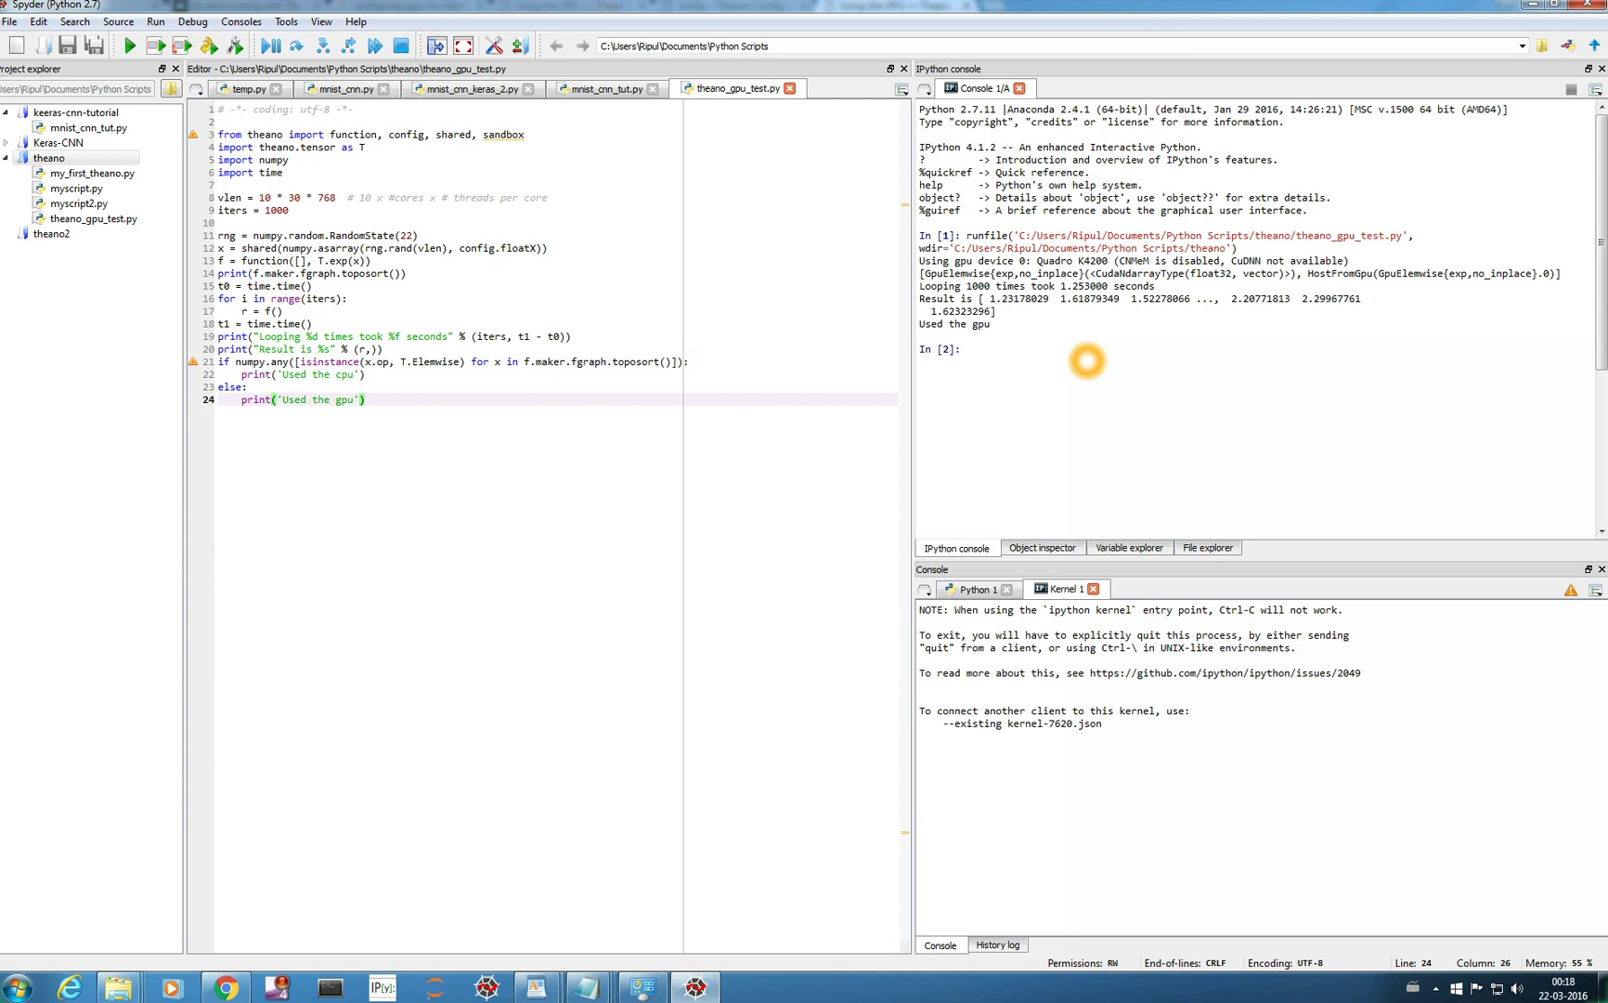
- Rerun theano_gpu_test.py in Console 1/A and compare the loop time and device reported by each run
{"action": "left_click", "coordinate": [402, 136]}
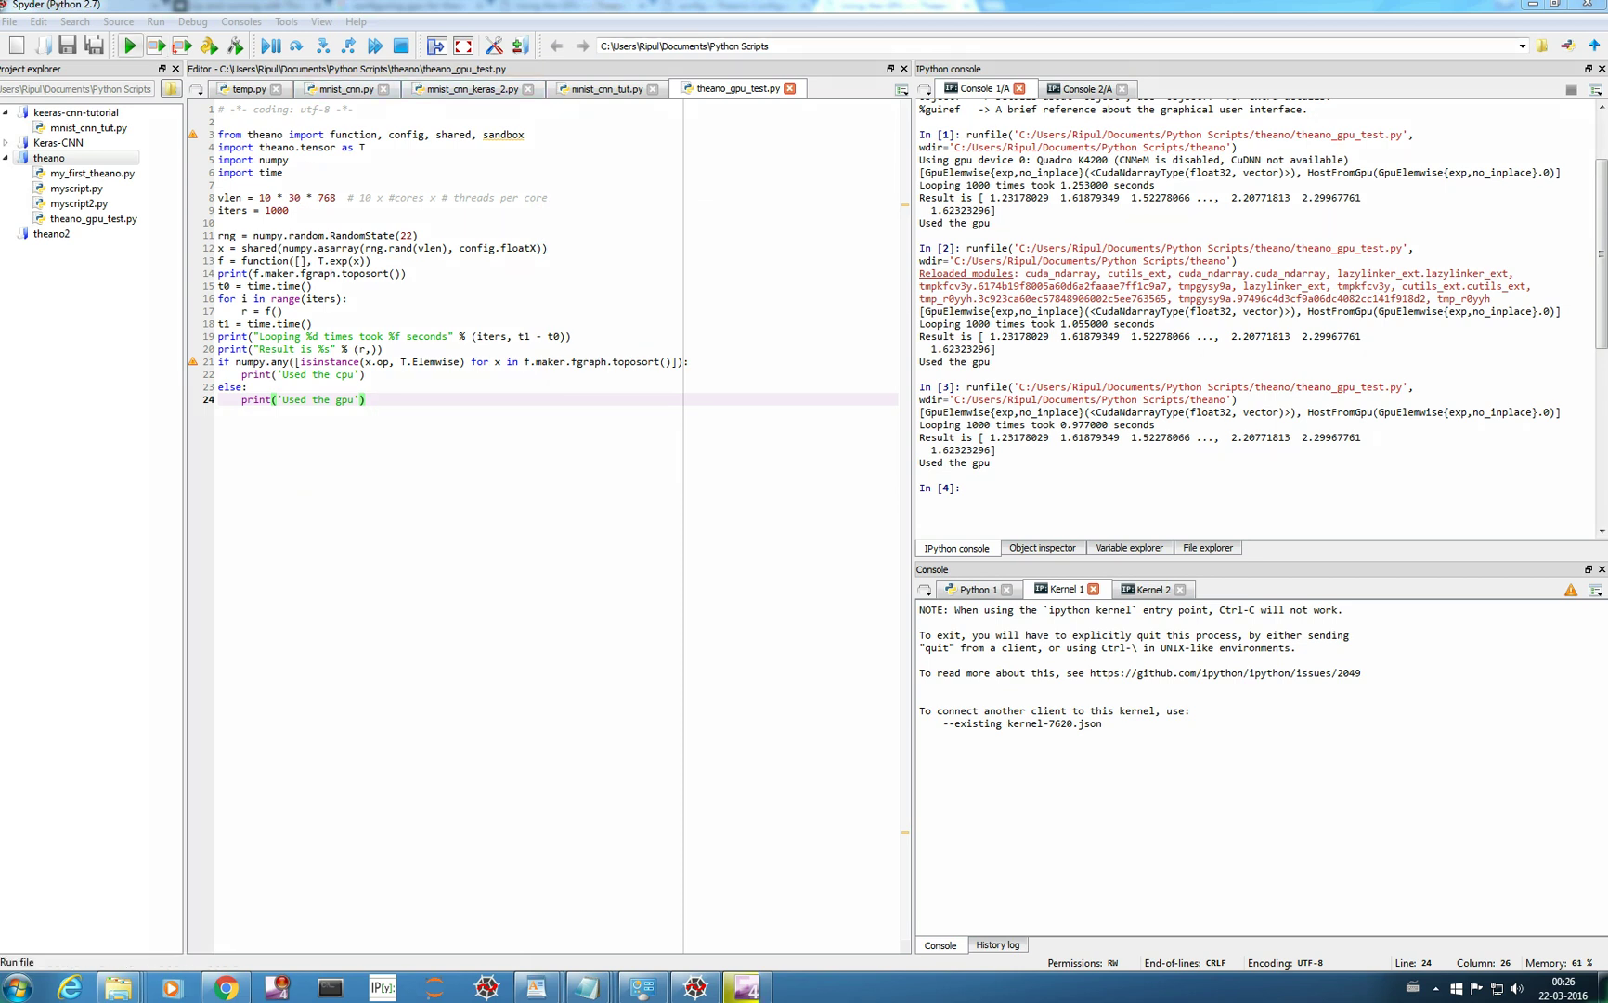
{"action": "left_click", "coordinate": [129, 46]}
{"action": "left_click", "coordinate": [1115, 372]}
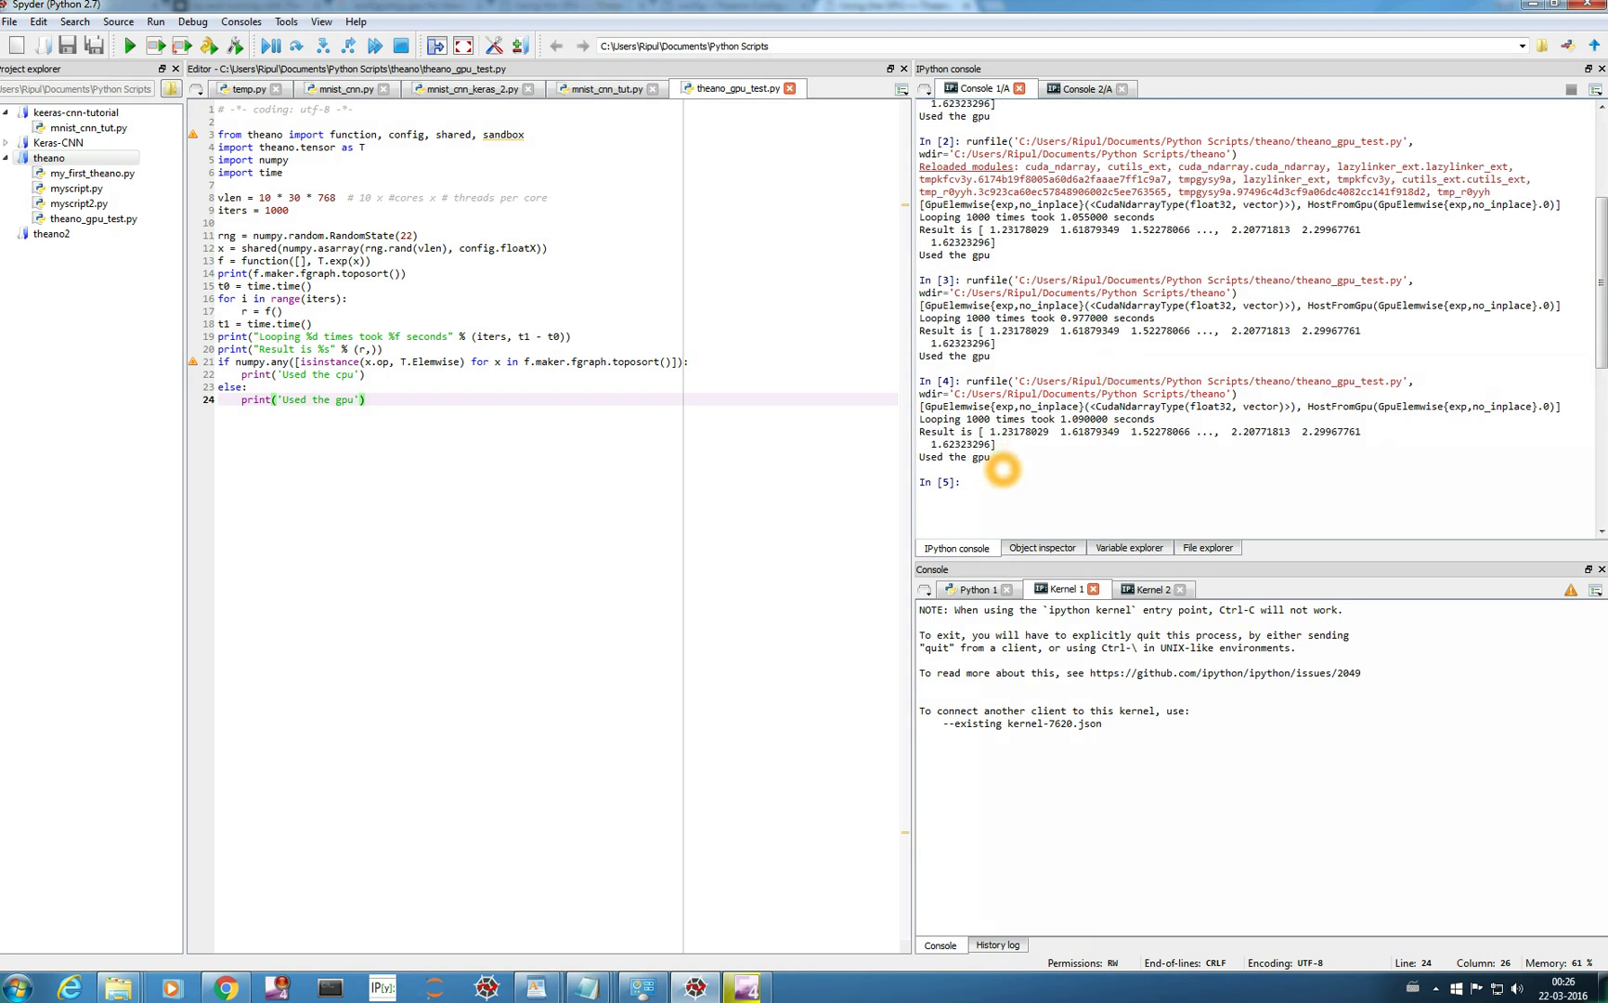
{"action": "scroll", "coordinate": [989, 457], "scroll_direction": "up", "scroll_amount": 1}
{"action": "scroll", "coordinate": [989, 457], "scroll_direction": "up", "scroll_amount": 1}
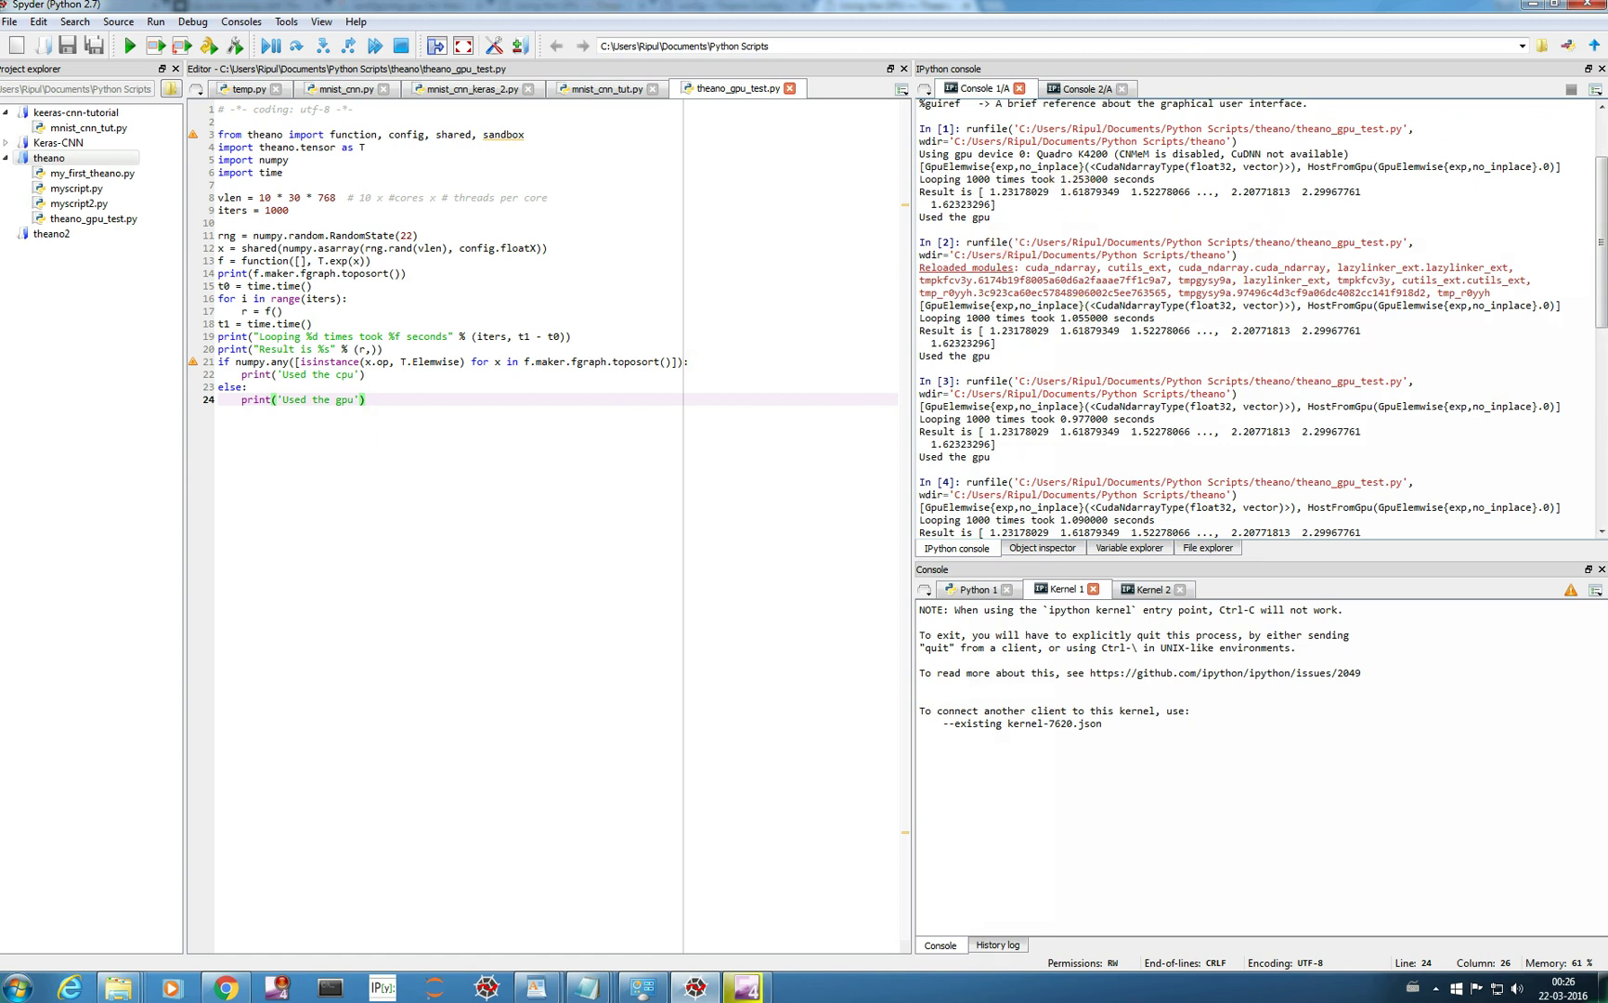
{"action": "scroll", "coordinate": [1072, 423], "scroll_direction": "down", "scroll_amount": 1}
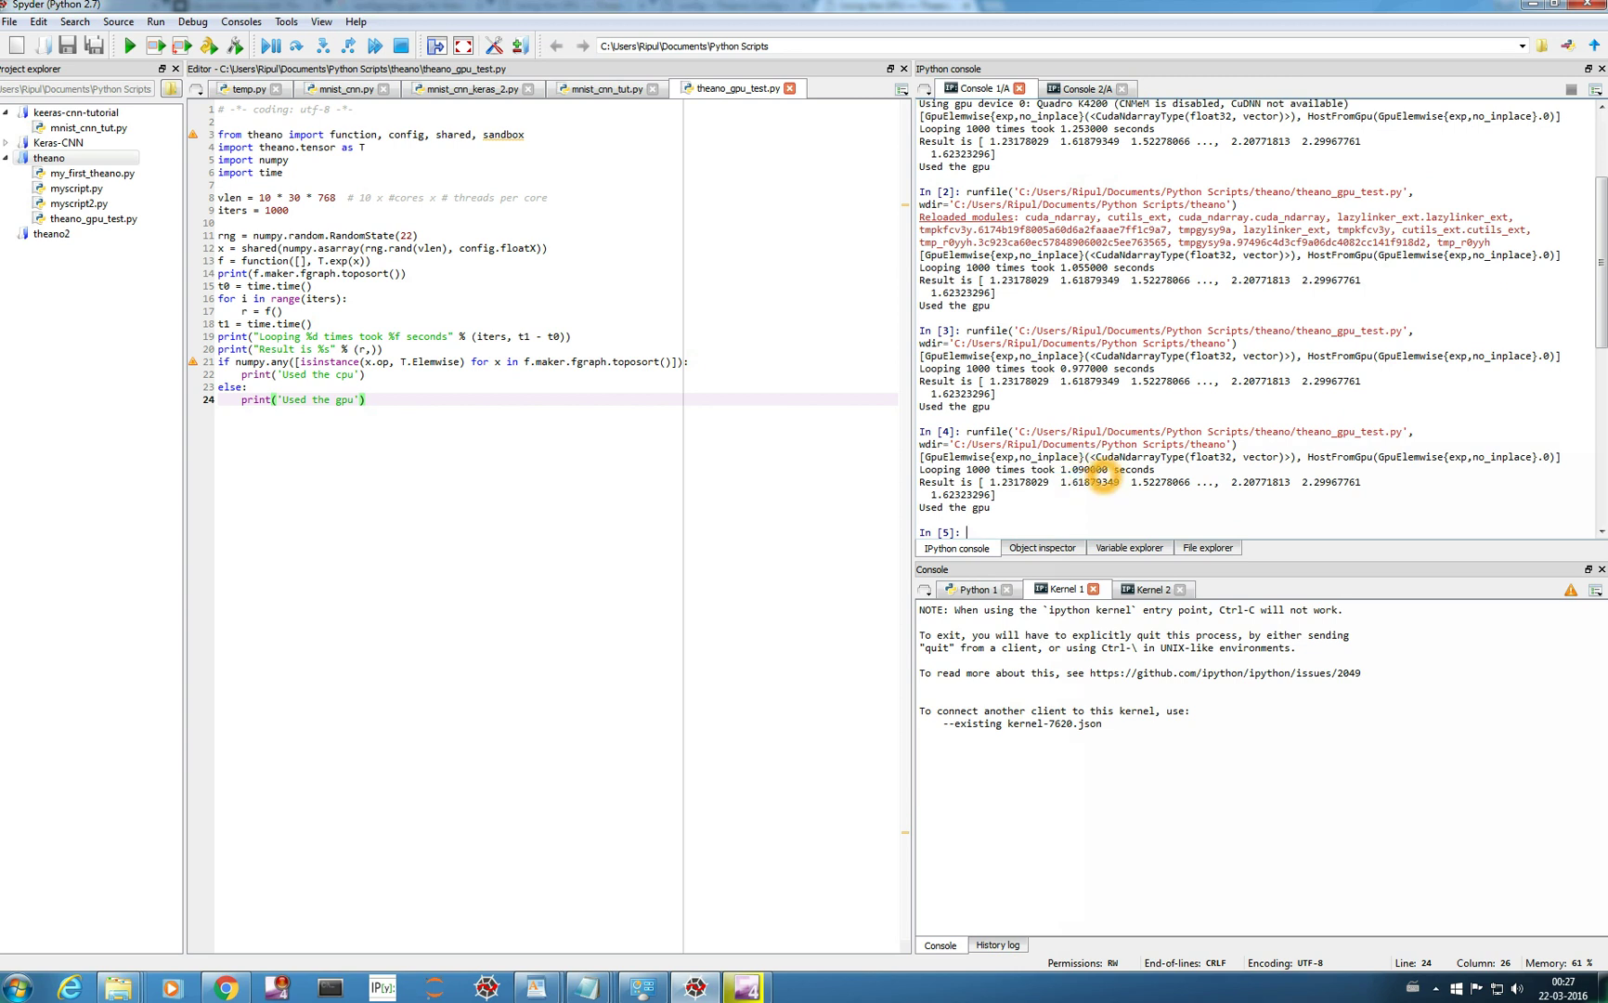
{"action": "scroll", "coordinate": [1105, 478], "scroll_direction": "down", "scroll_amount": 1}
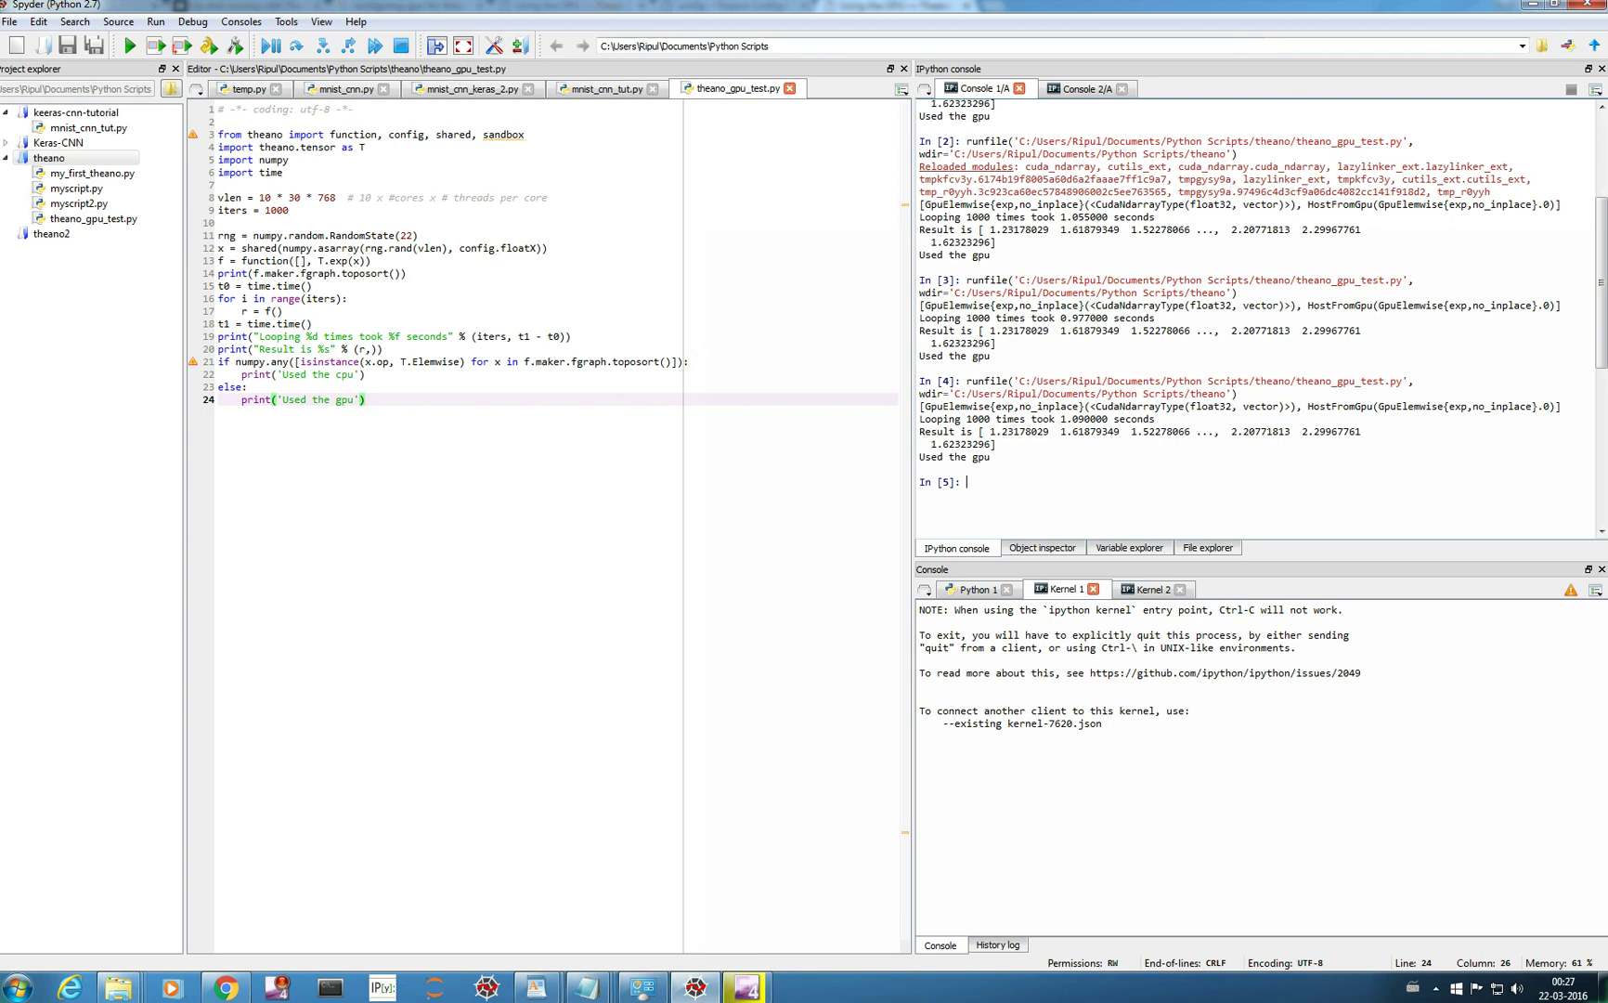
- Open a new IPython console and run theano_gpu_test.py in it
{"action": "right_click", "coordinate": [1214, 91]}
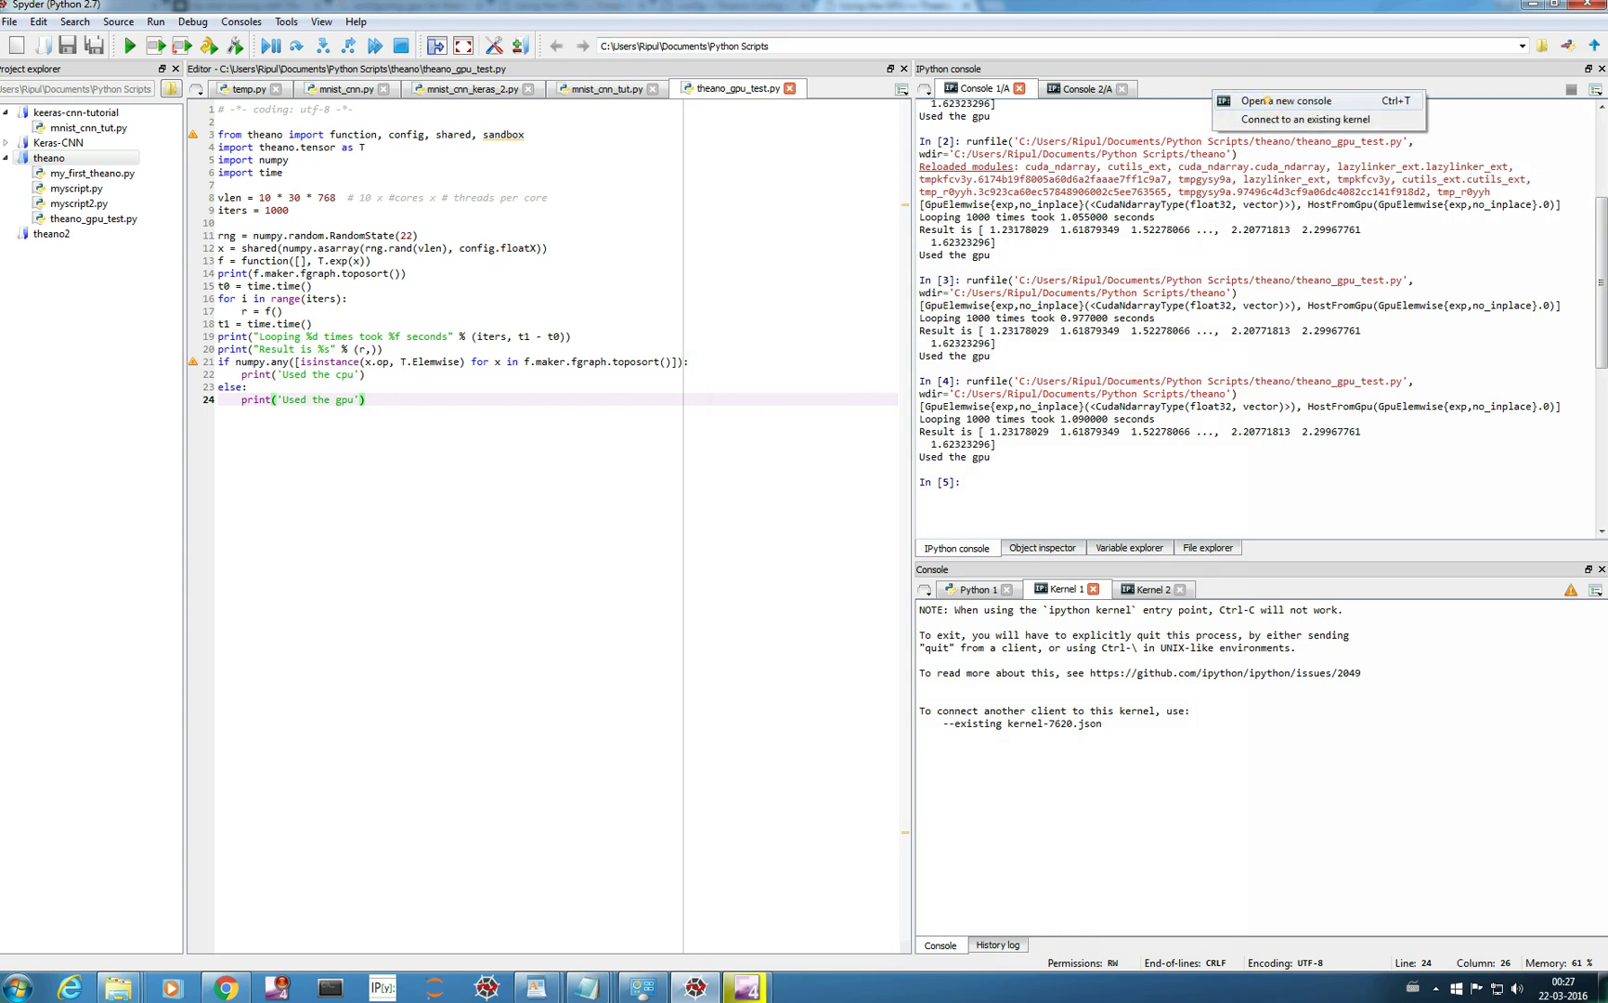
{"action": "left_click", "coordinate": [1258, 99]}
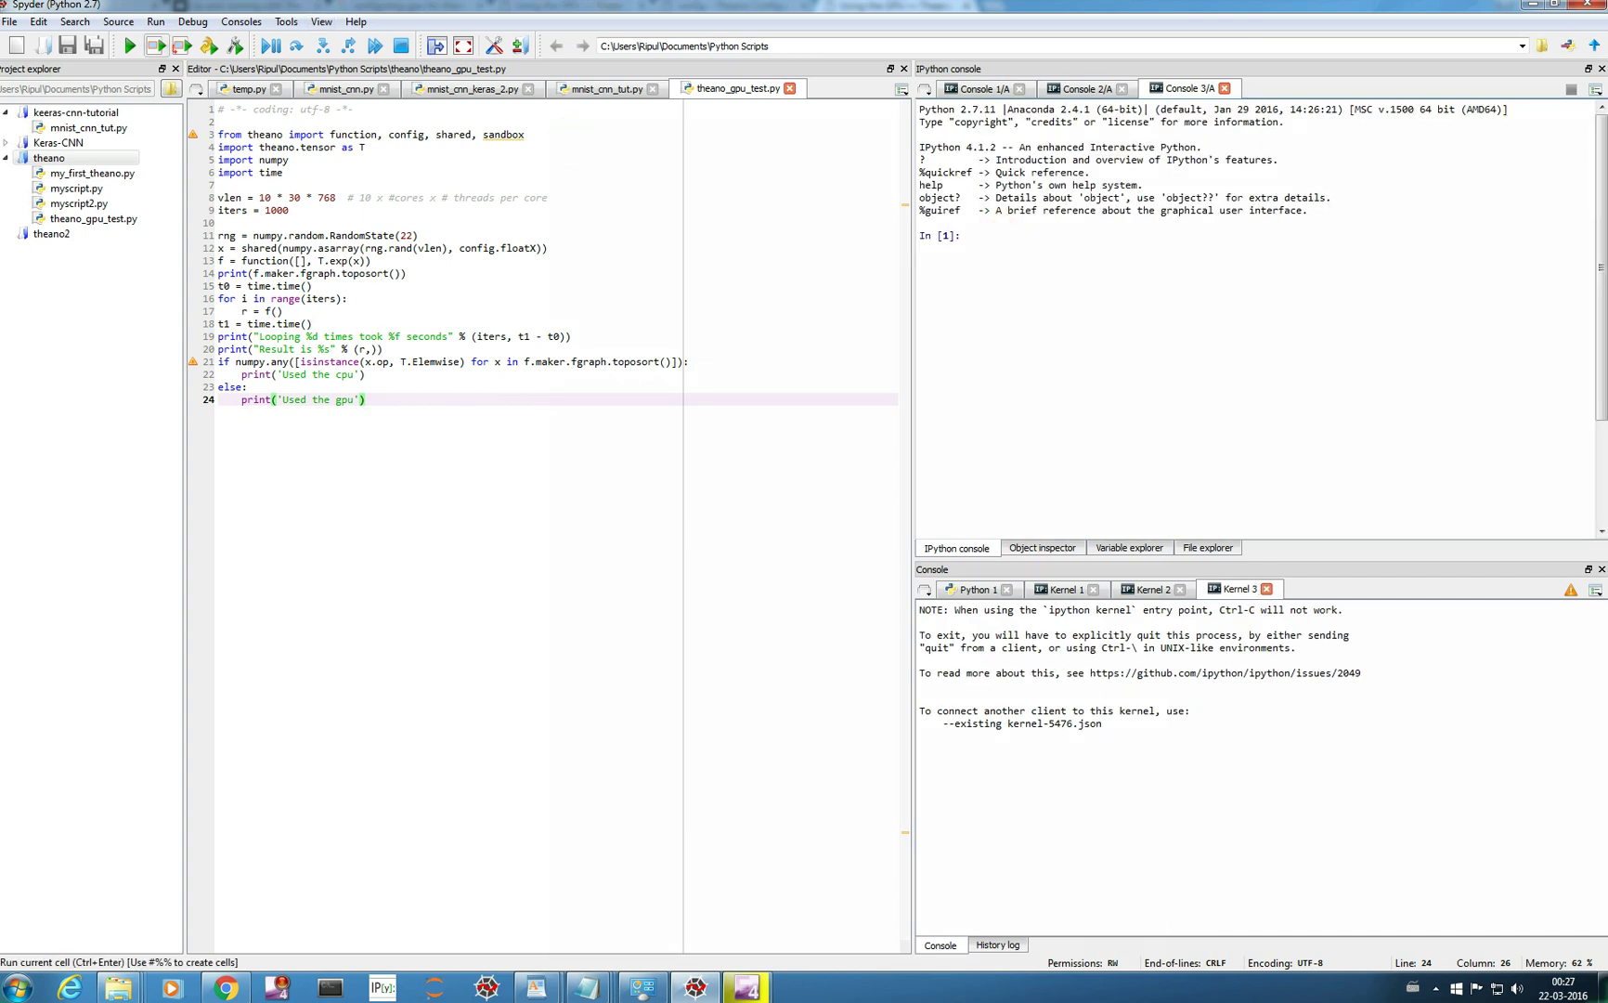
{"action": "left_click", "coordinate": [129, 46]}
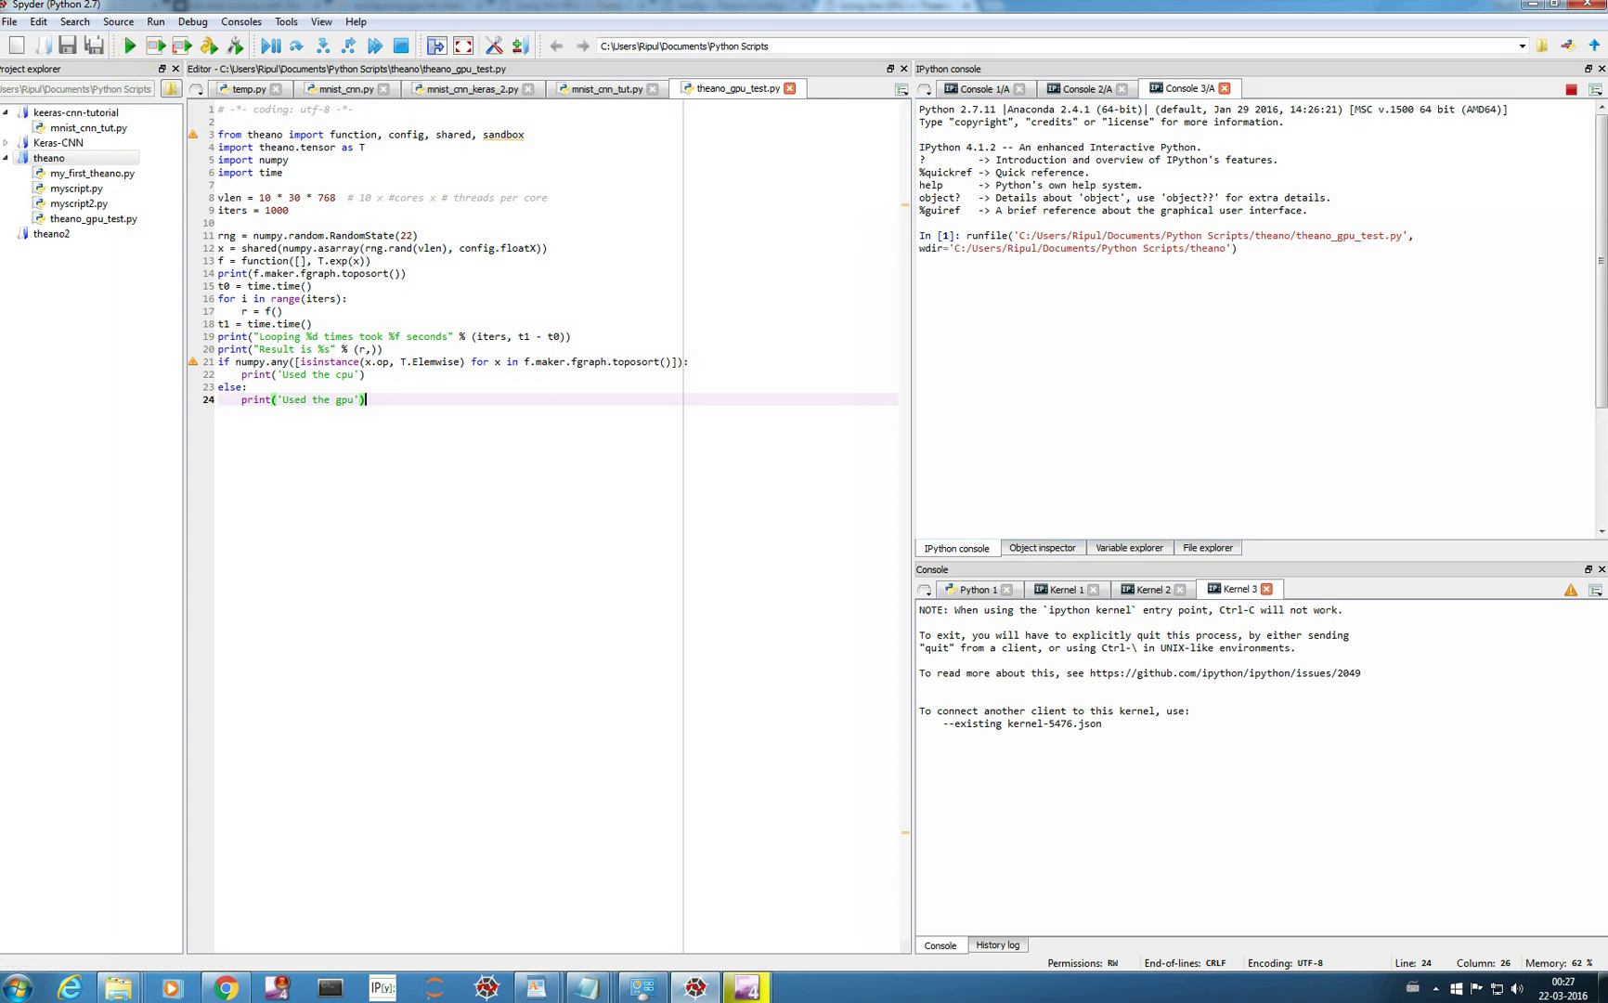
{"action": "left_click", "coordinate": [1031, 277]}
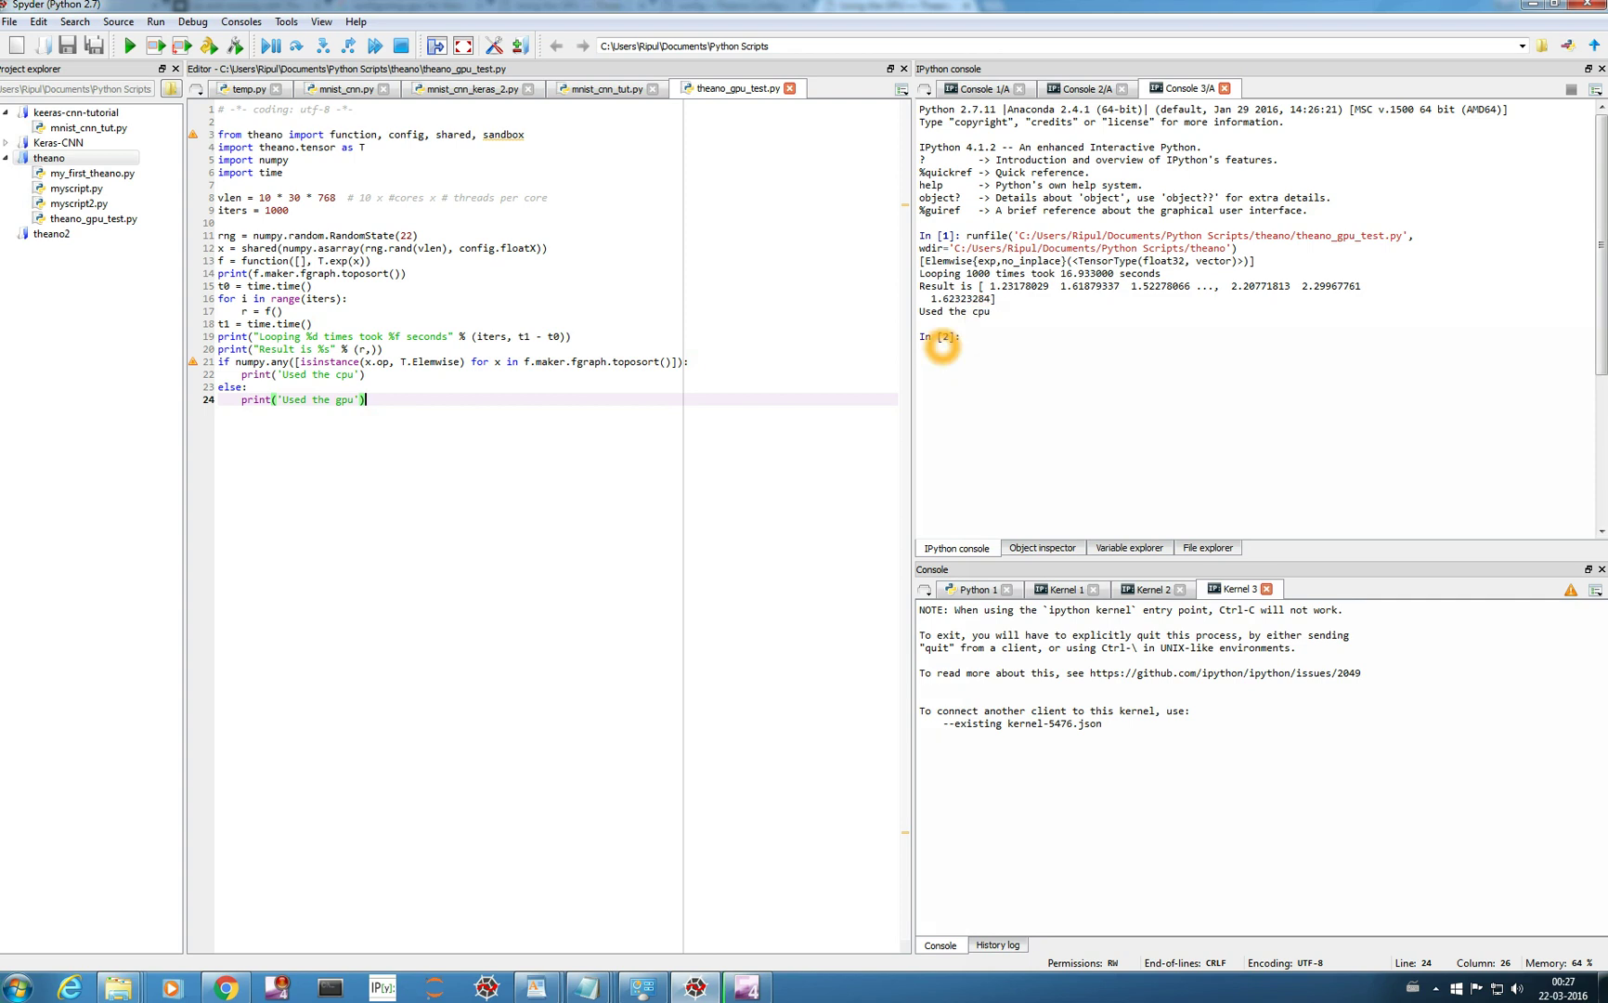
- Compare the loop times and devices reported by the test script in Console 1/A and Console 3/A
{"action": "left_click", "coordinate": [977, 88]}
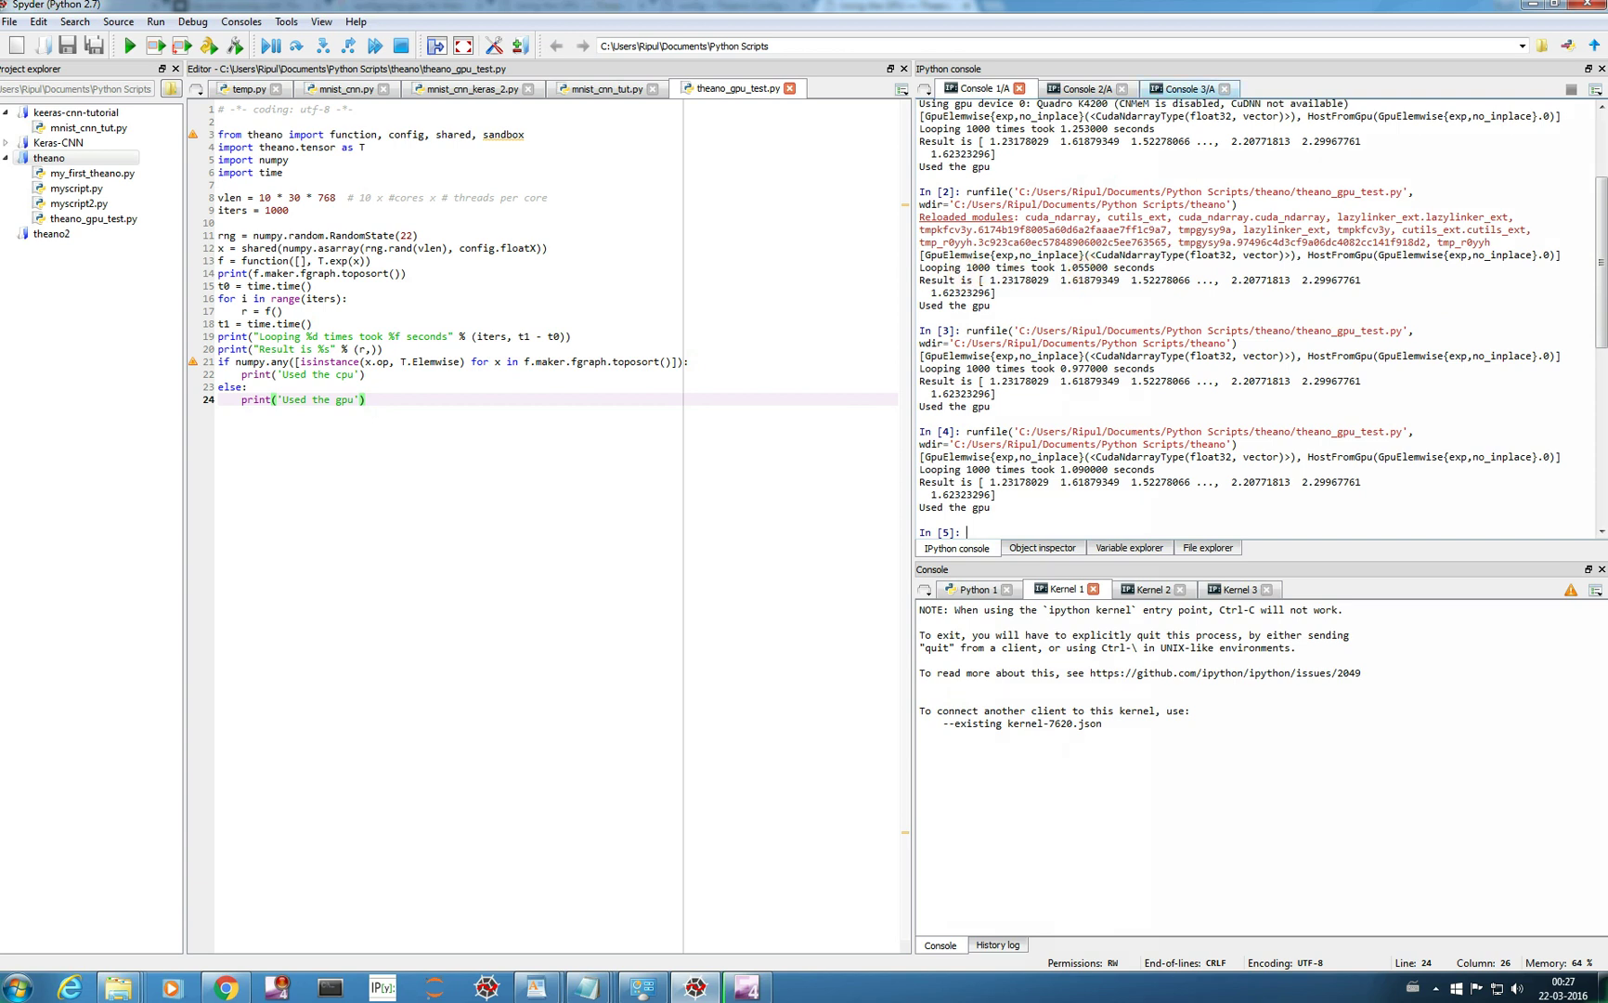
{"action": "left_click", "coordinate": [1183, 88]}
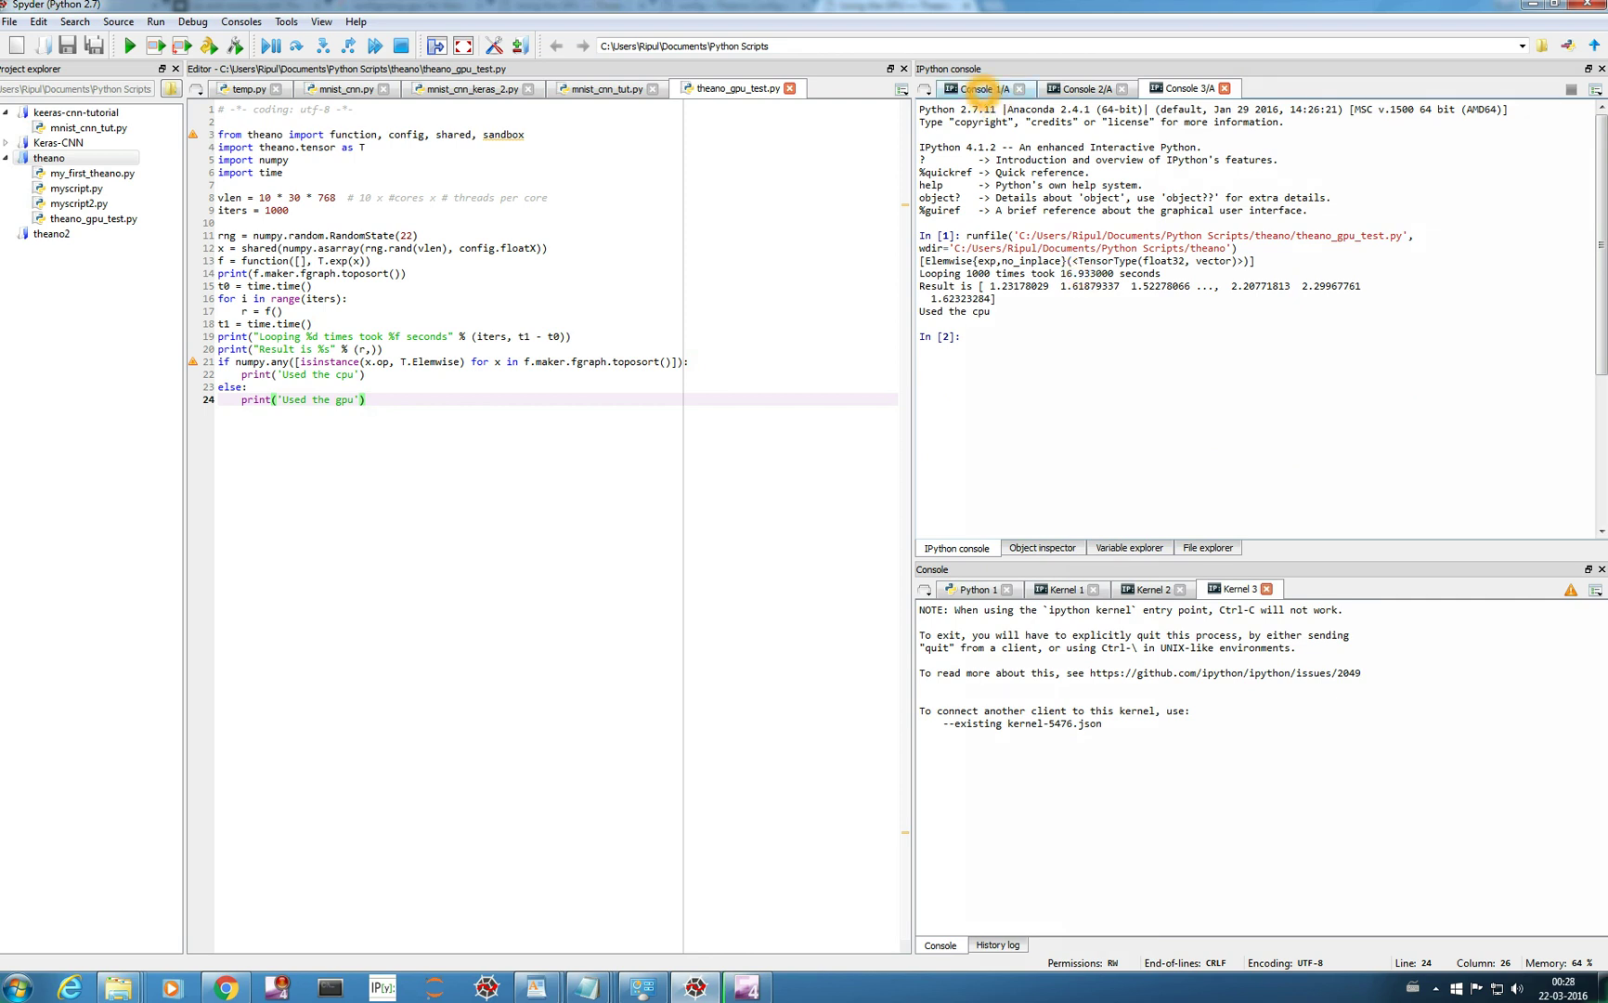
{"action": "left_click", "coordinate": [980, 88]}
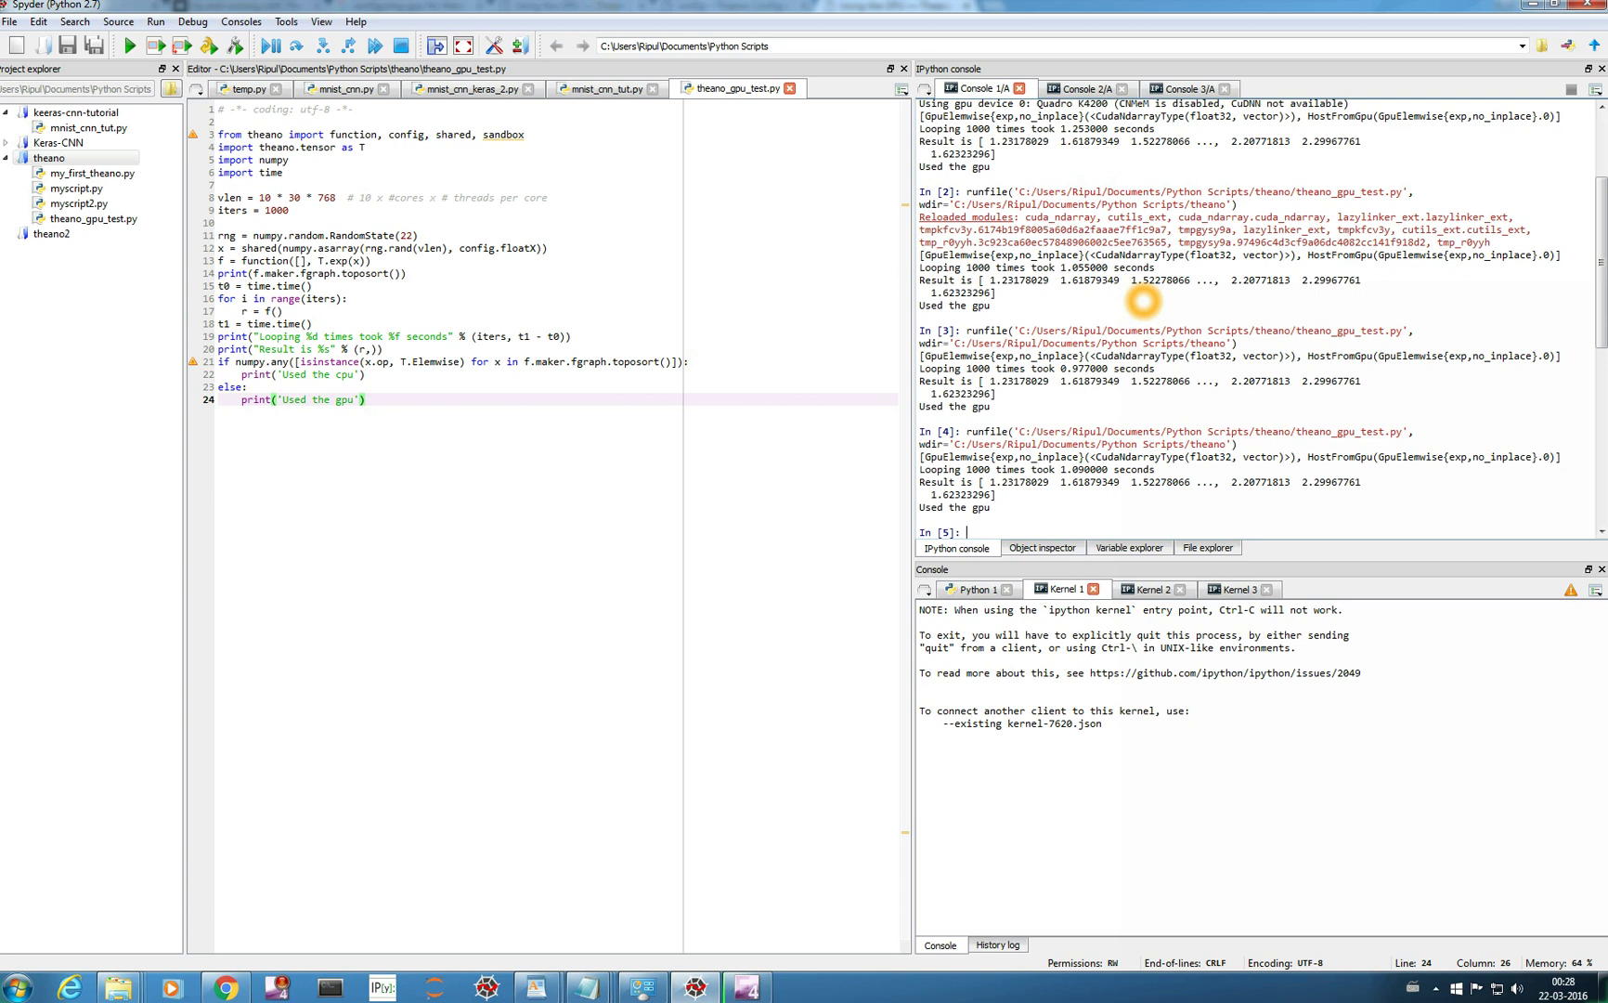
{"action": "scroll", "coordinate": [1117, 334], "scroll_direction": "down", "scroll_amount": 3}
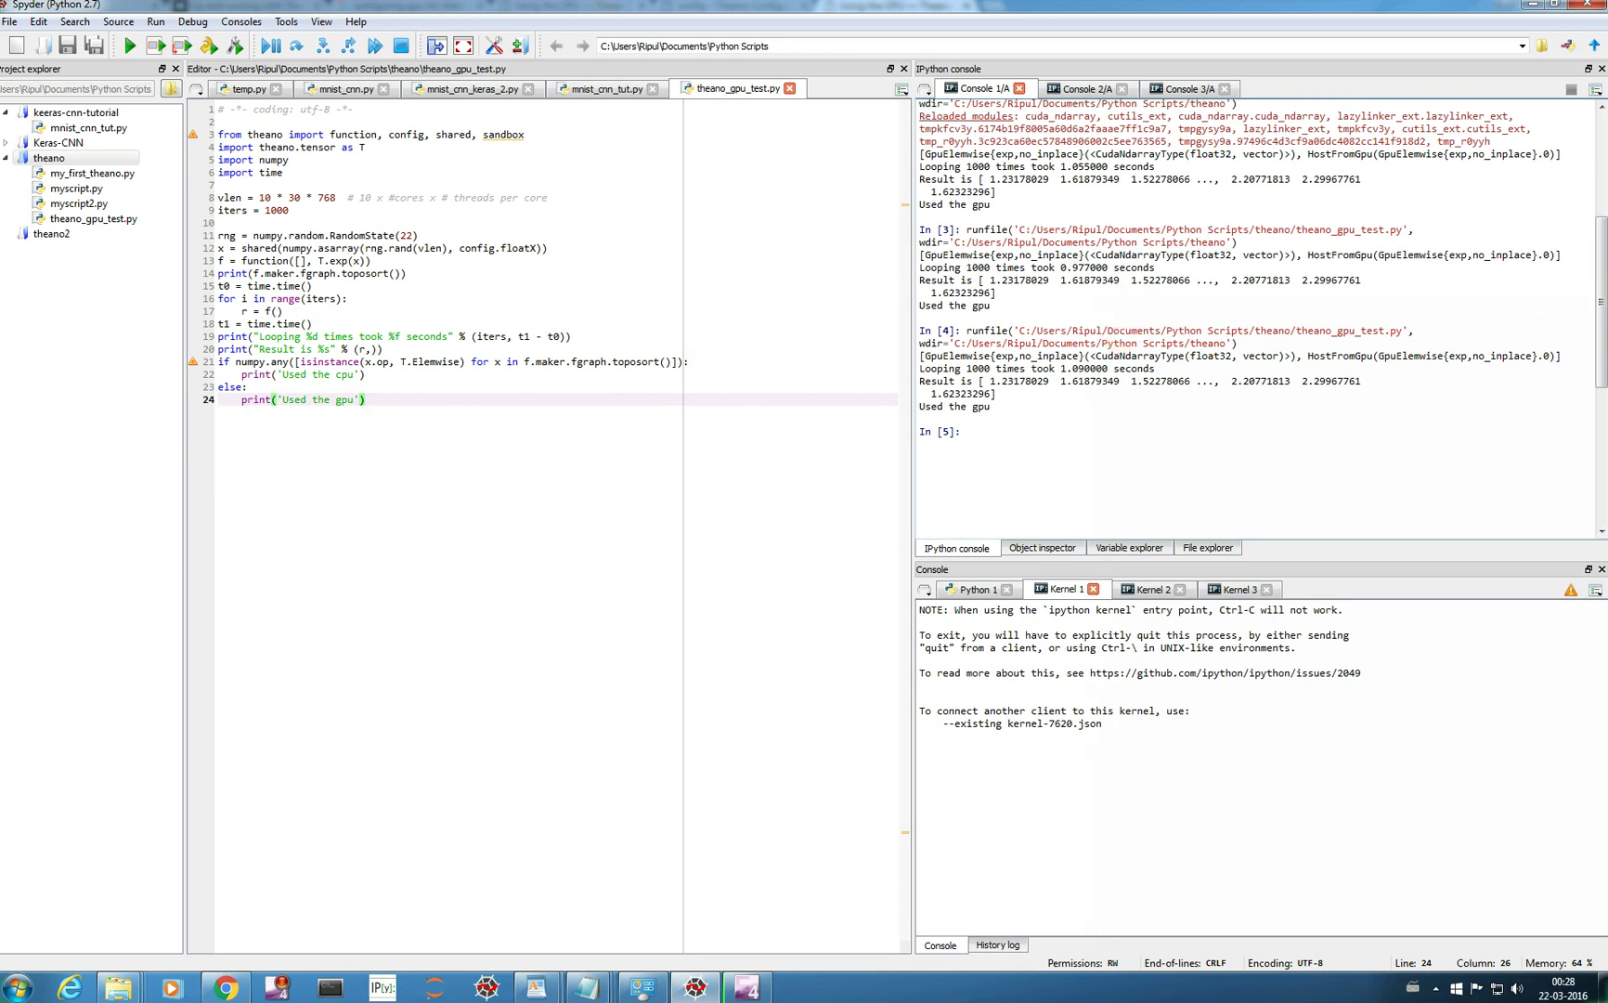
{"action": "scroll", "coordinate": [1105, 288], "scroll_direction": "up", "scroll_amount": 4}
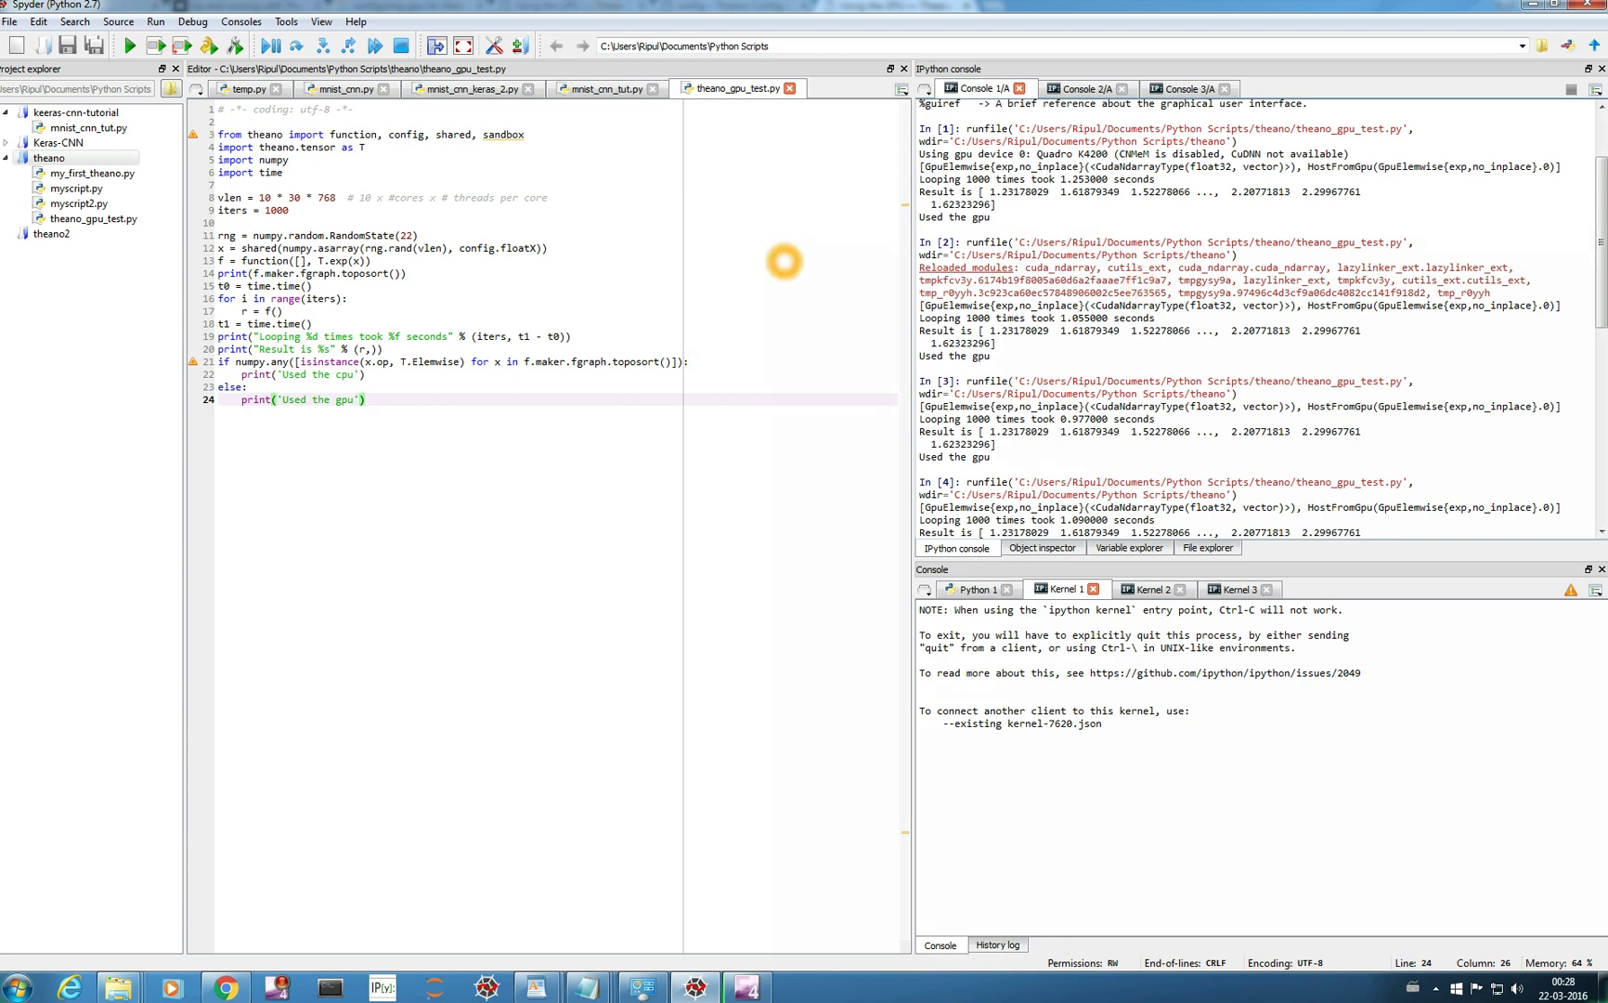
{"action": "scroll", "coordinate": [1016, 424], "scroll_direction": "down", "scroll_amount": 3}
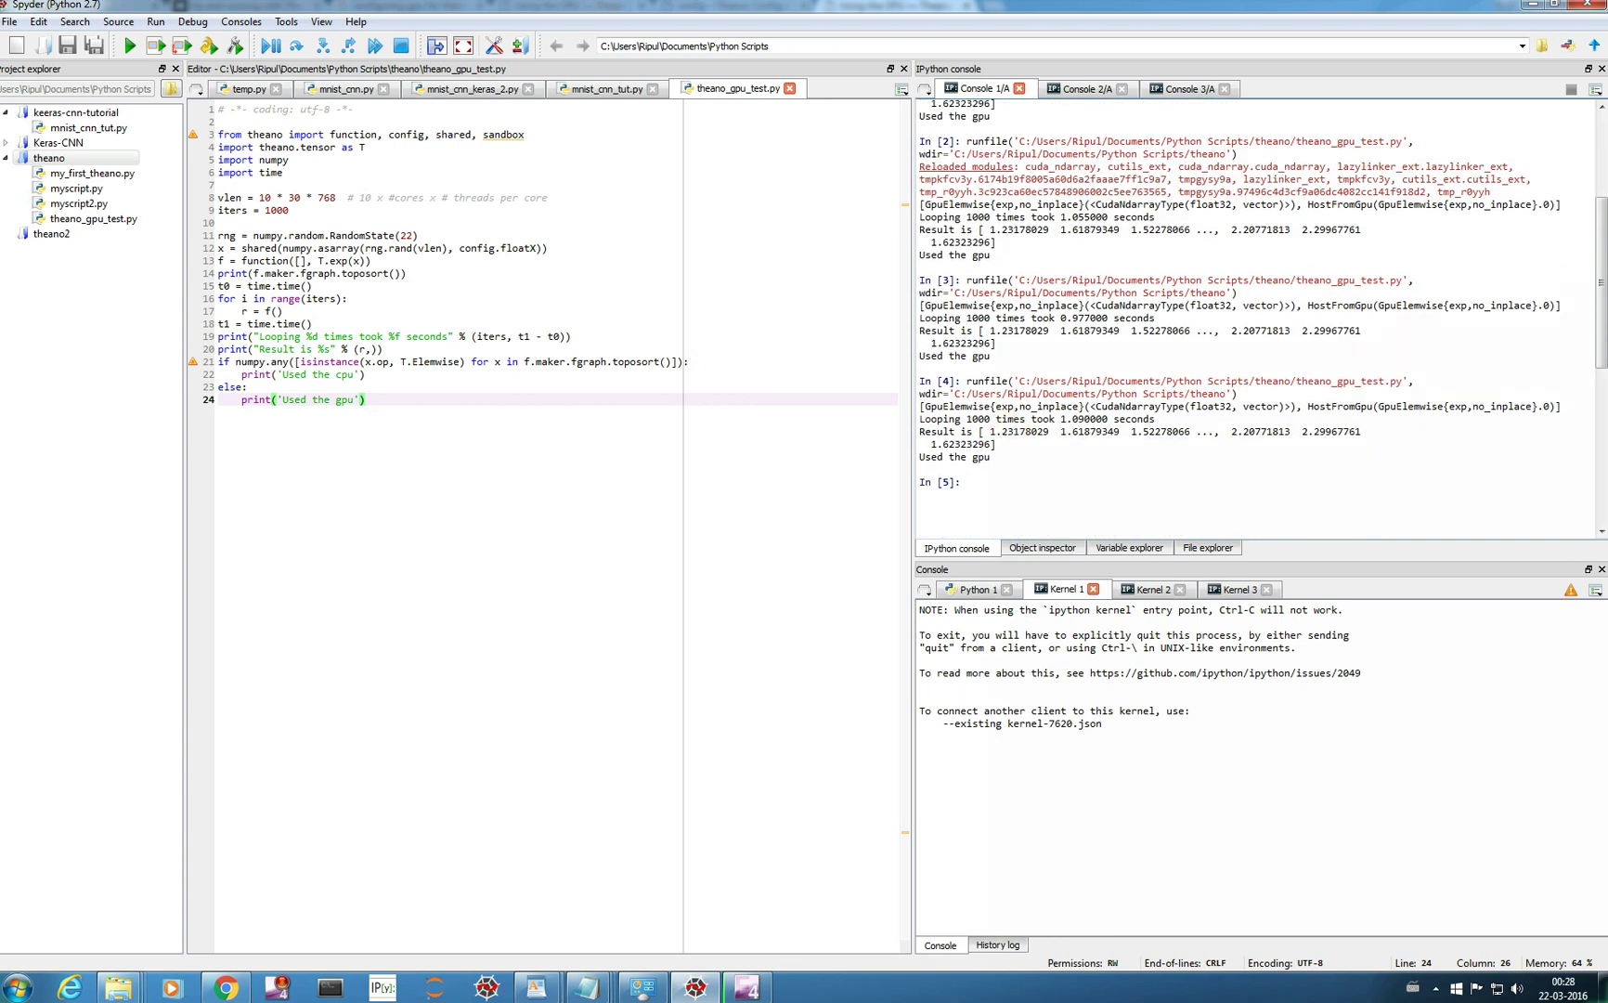
{"action": "left_click", "coordinate": [1181, 89]}
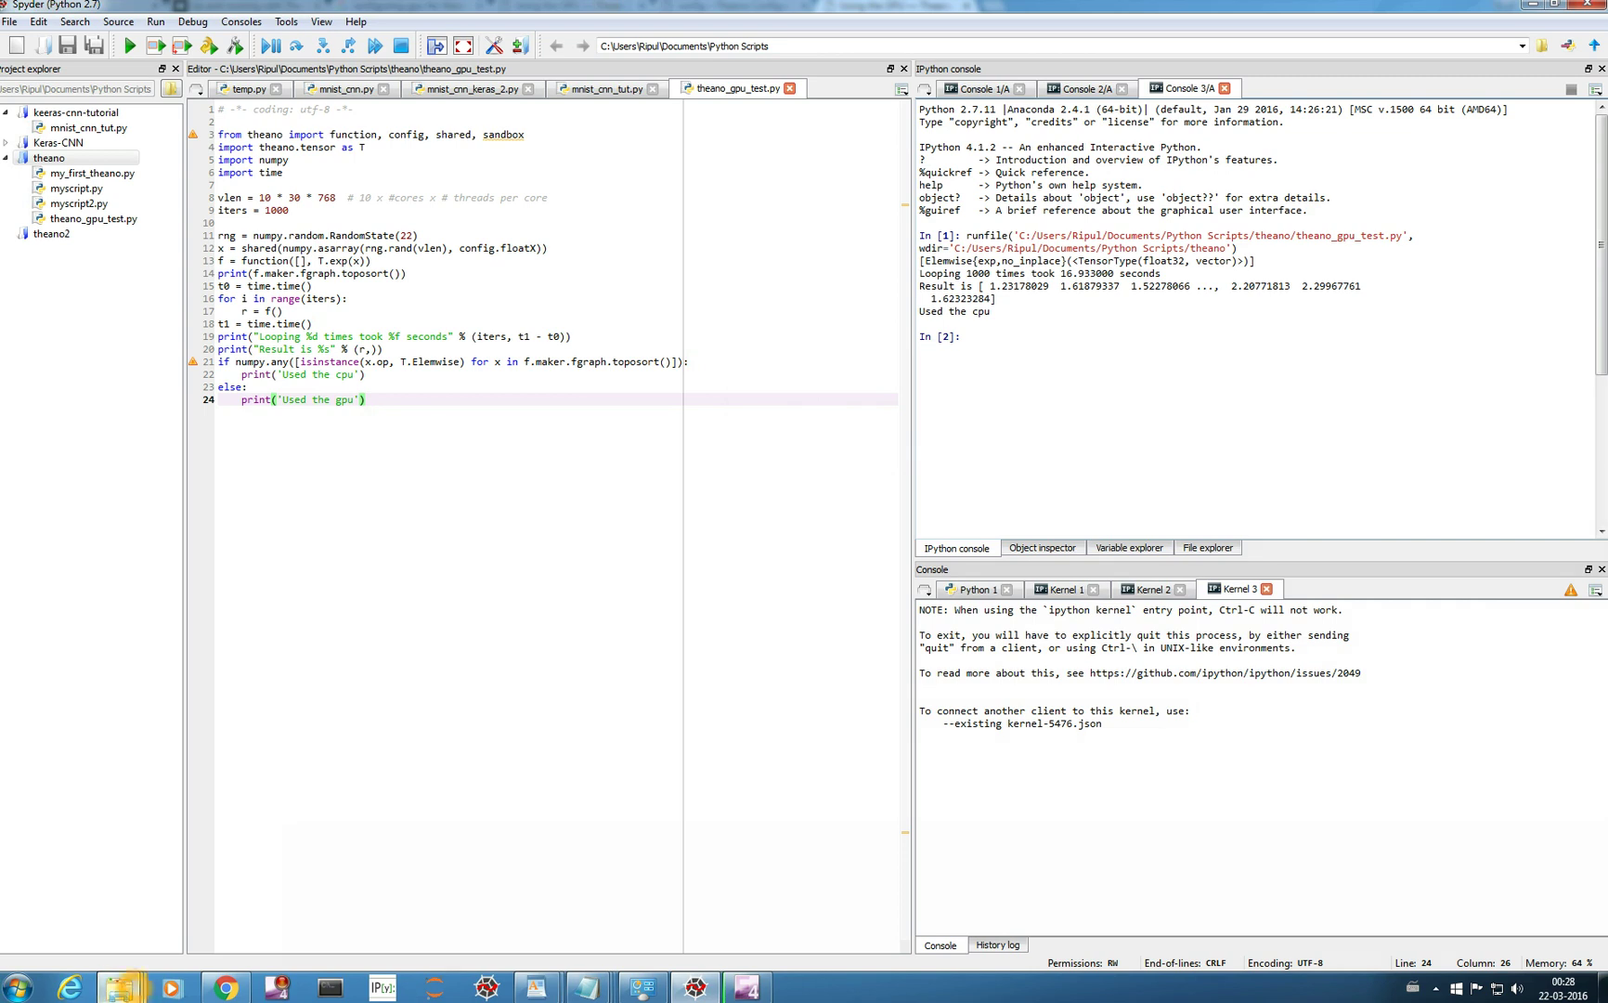
- Set device to gpu in the [global] section of the .theanorc file, save it and return to Spyder
{"action": "left_click", "coordinate": [119, 987]}
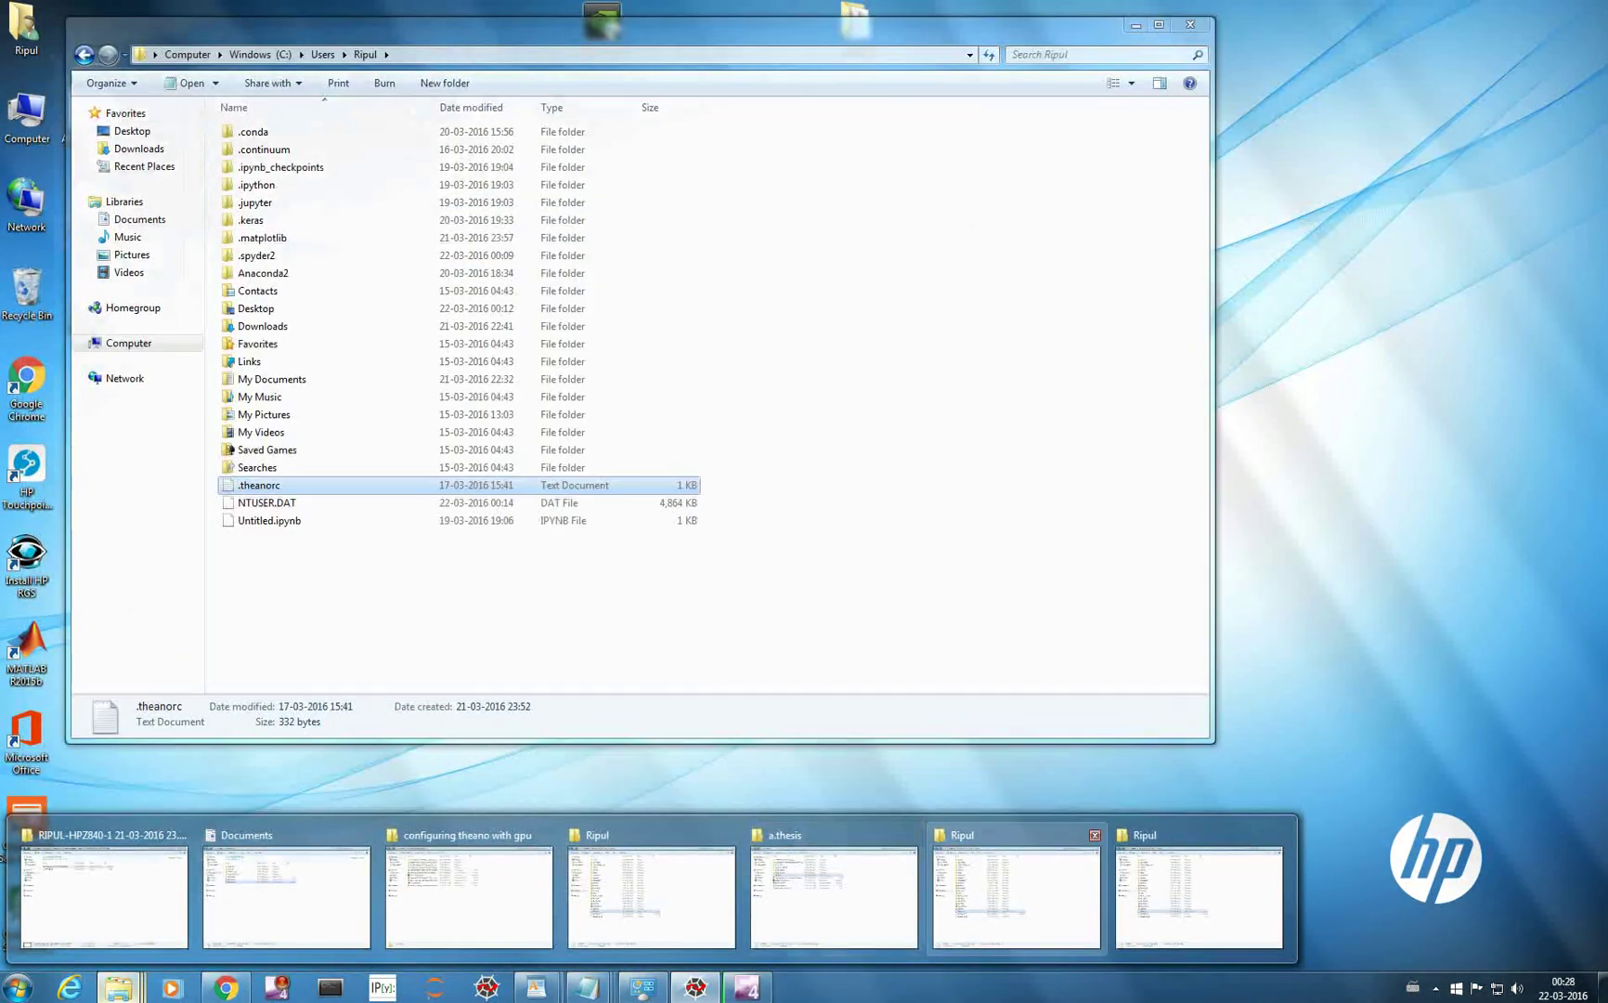
{"action": "left_click", "coordinate": [1017, 896]}
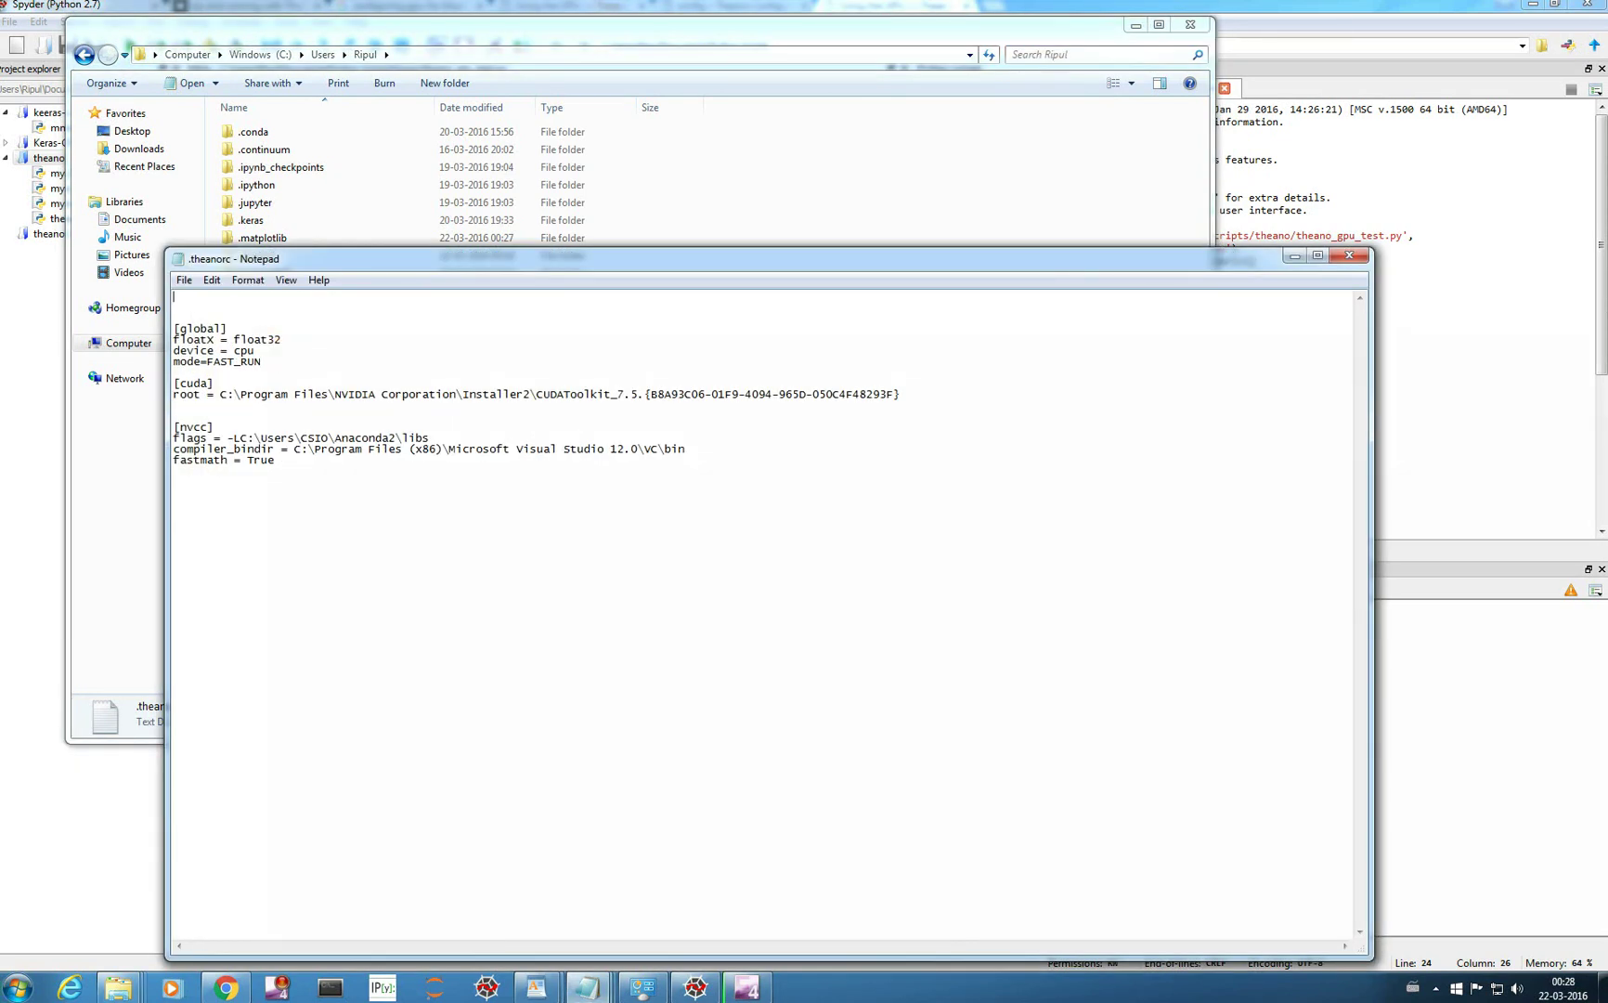
{"action": "left_click", "coordinate": [352, 355]}
{"action": "key", "text": "BackSpace"}
{"action": "key", "text": "BackSpace"}
{"action": "key", "text": "BackSpace"}
{"action": "type", "text": "gpu"}
{"action": "left_click", "coordinate": [1293, 258]}
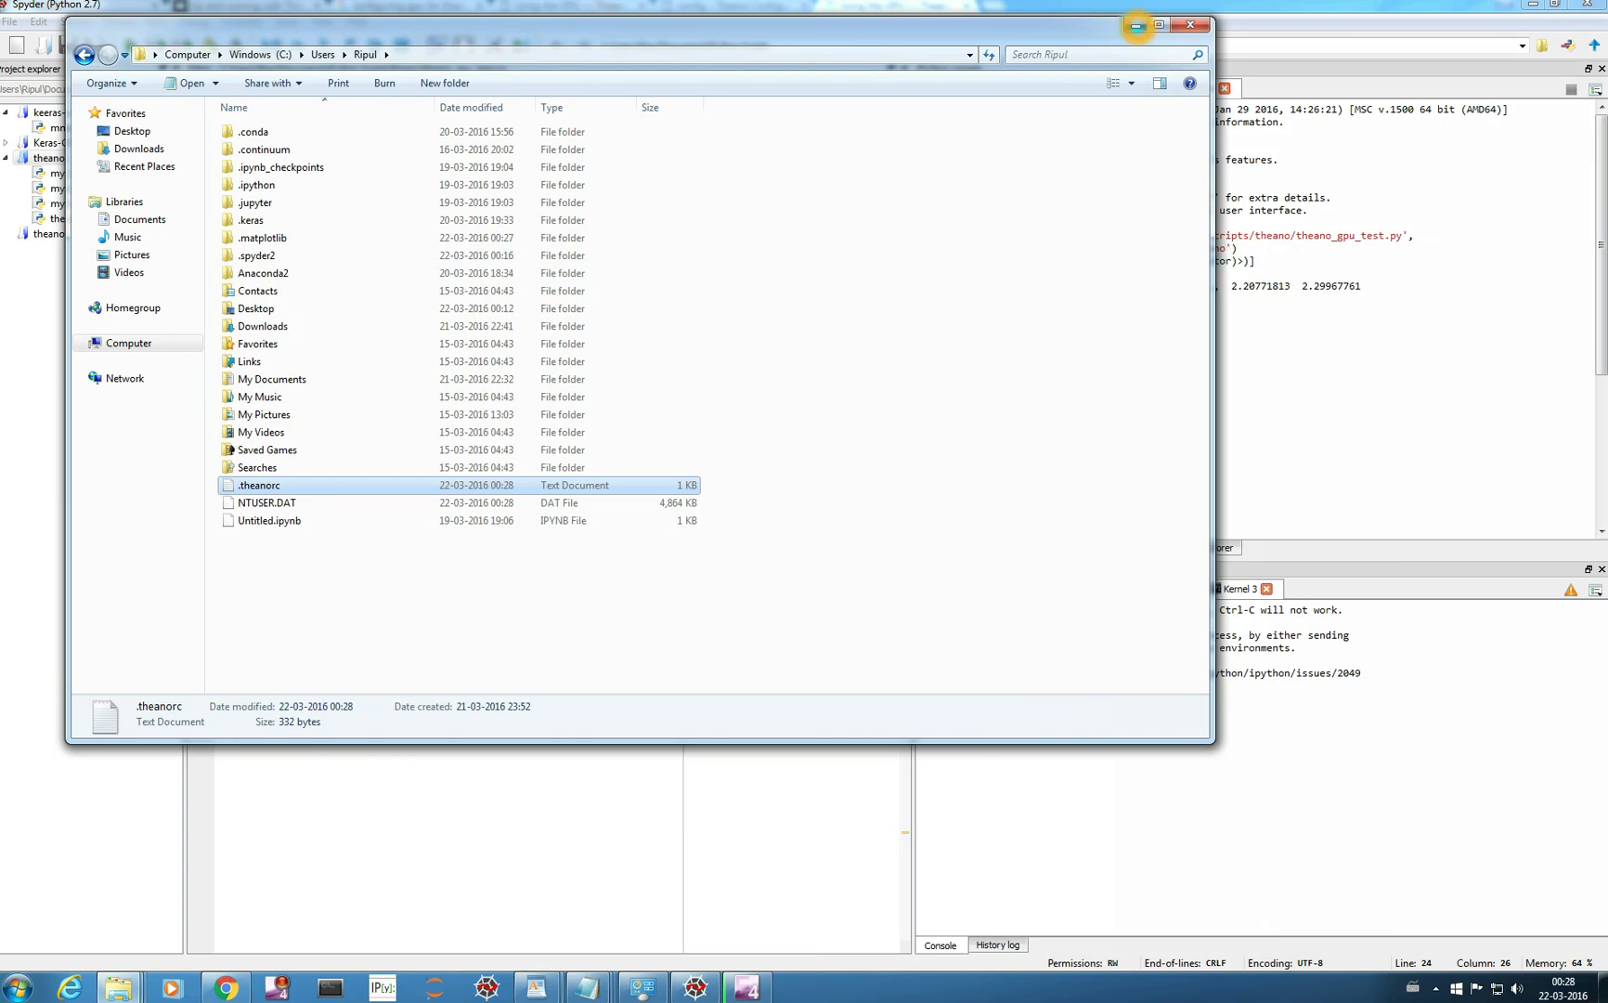
{"action": "left_click", "coordinate": [1134, 24]}
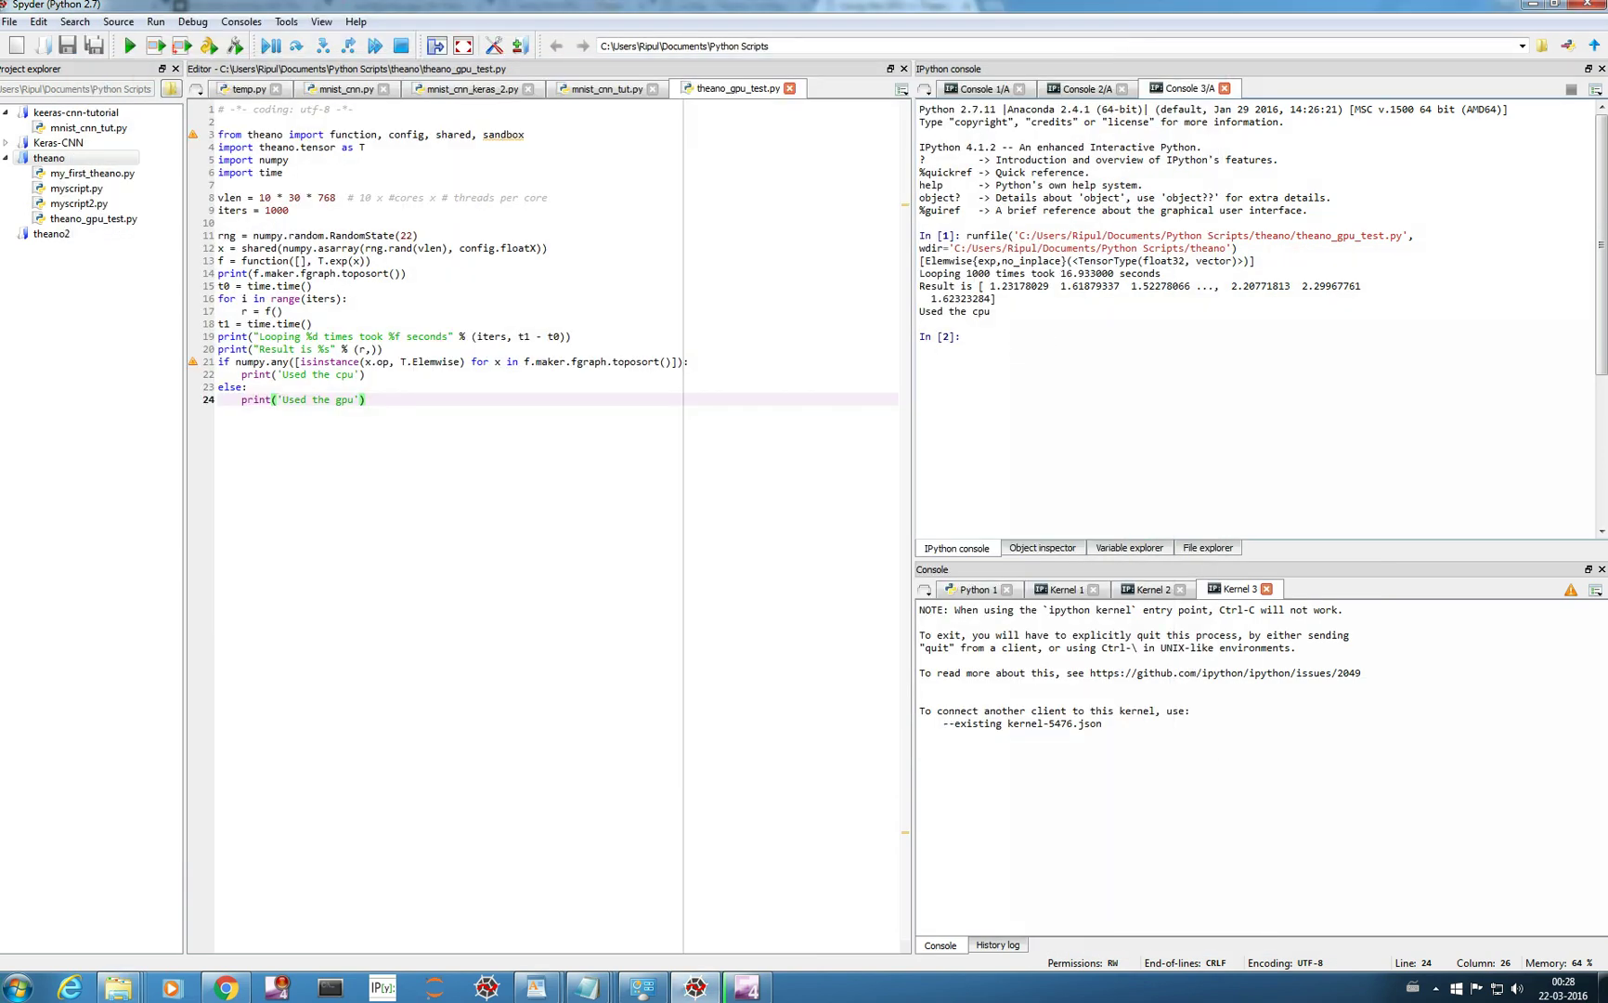
- Rerun theano_gpu_test.py in Console 3/A with the edited Theano configuration
{"action": "left_click", "coordinate": [565, 173]}
{"action": "left_click", "coordinate": [129, 45]}
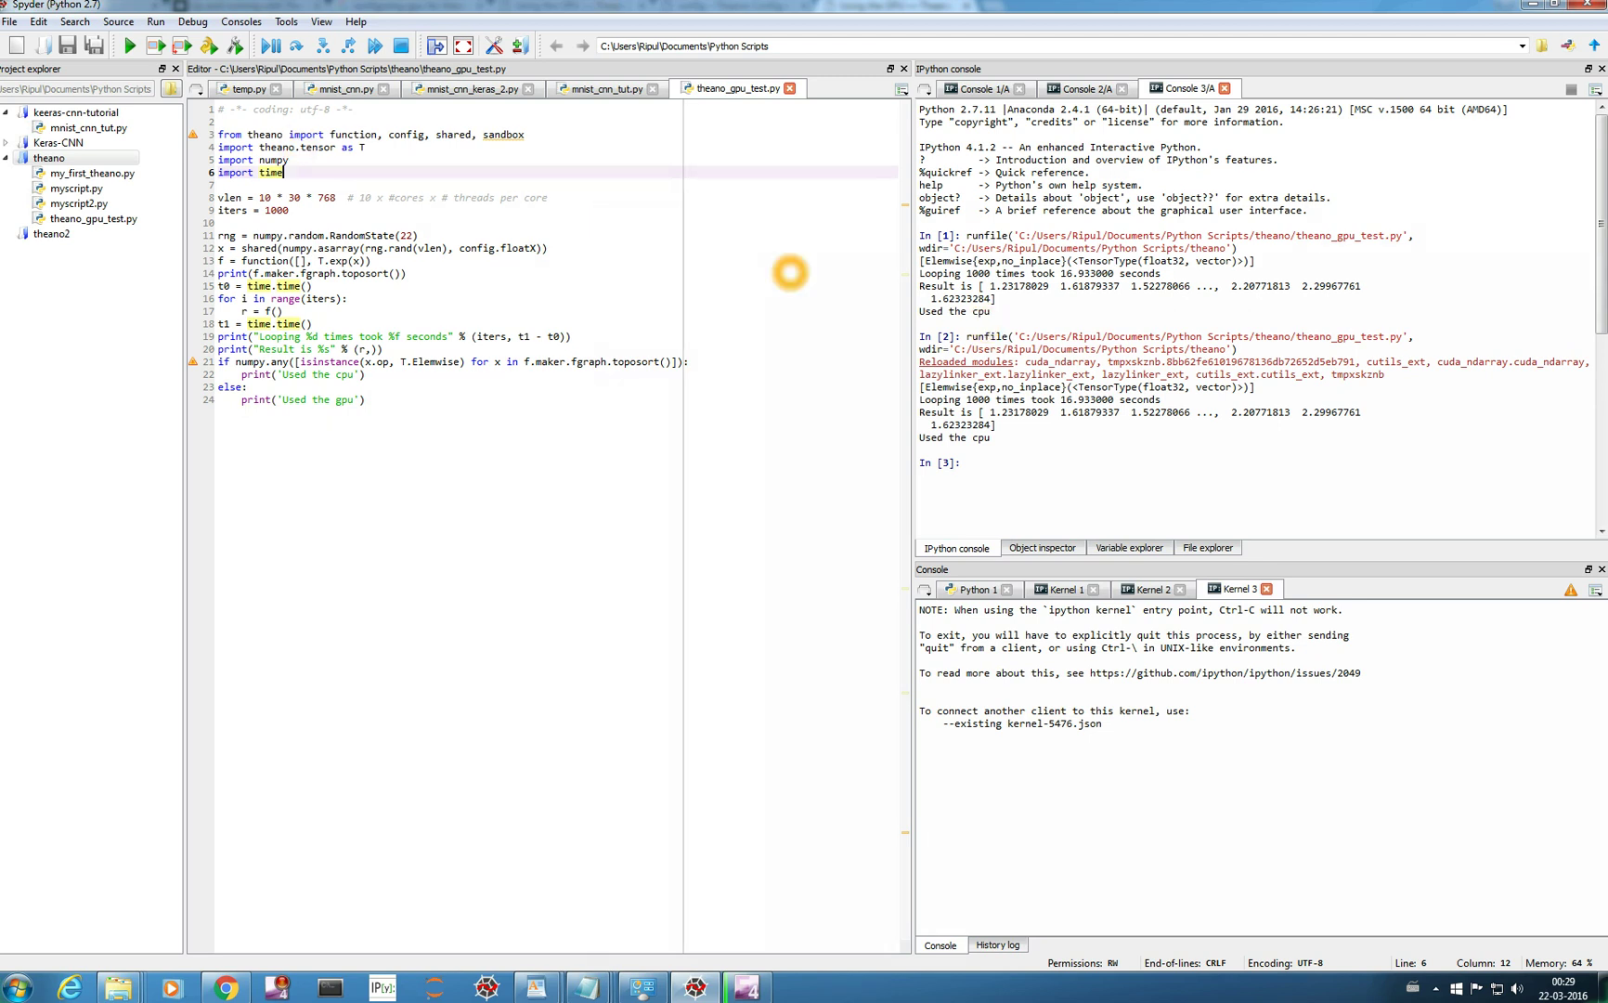
- Clear Console 3/A's variables with %reset, answering y, and run theano_gpu_test.py there again
{"action": "left_click", "coordinate": [1017, 466]}
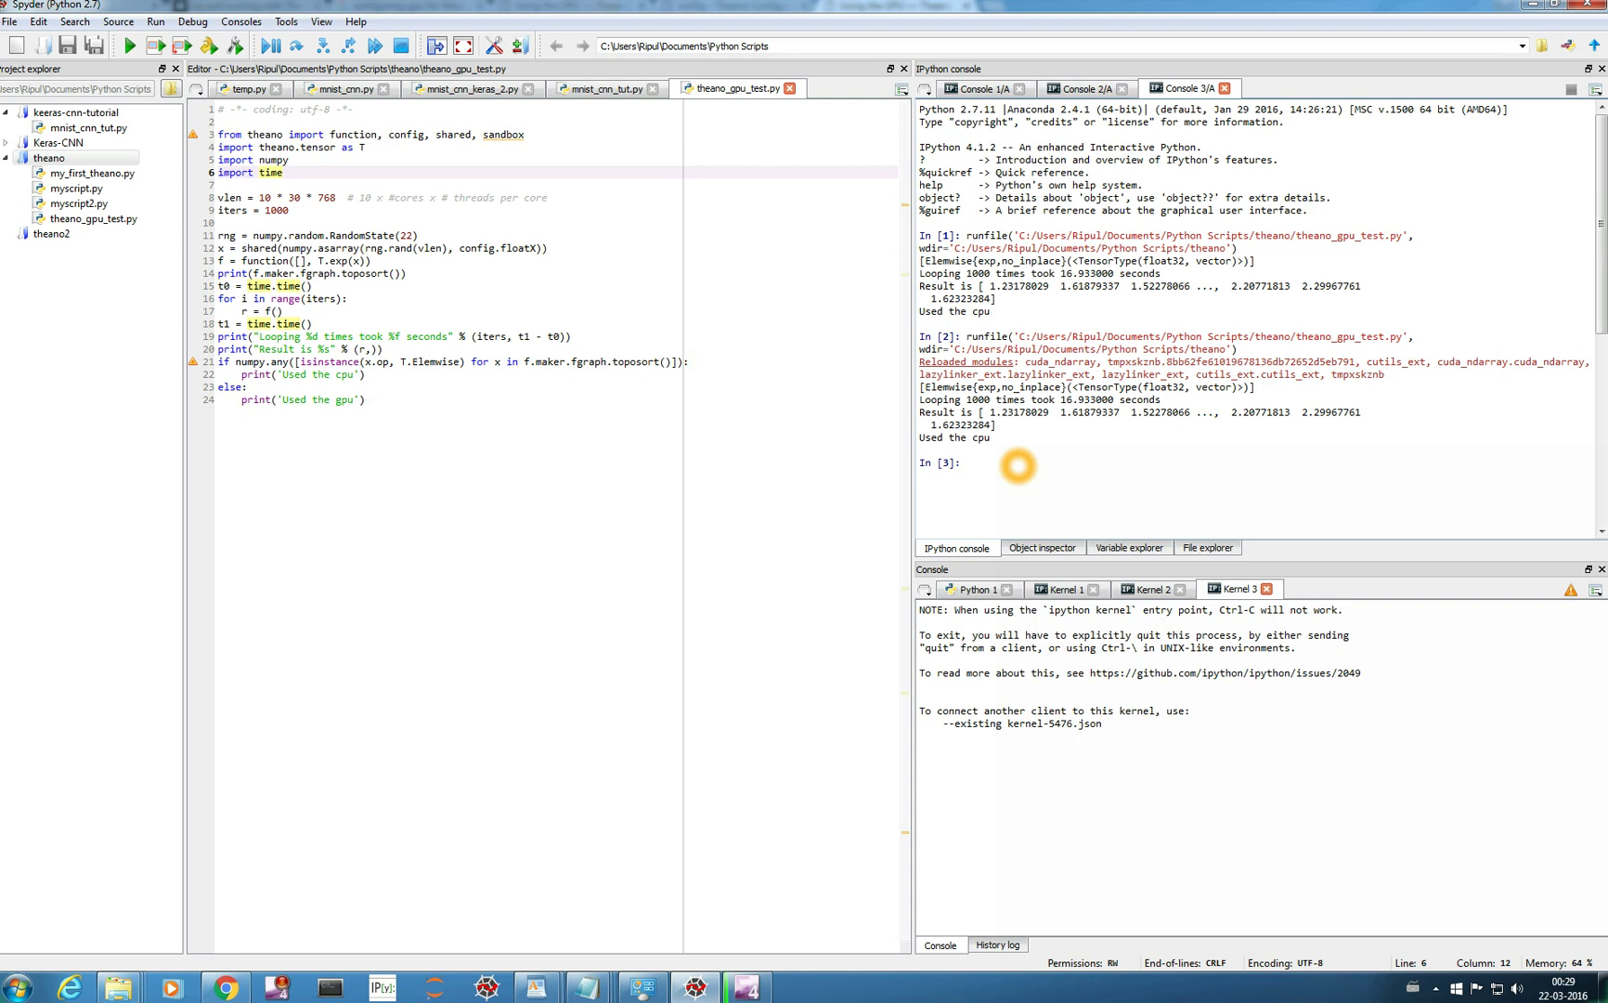
{"action": "type", "text": "%reset"}
{"action": "key", "text": "Return"}
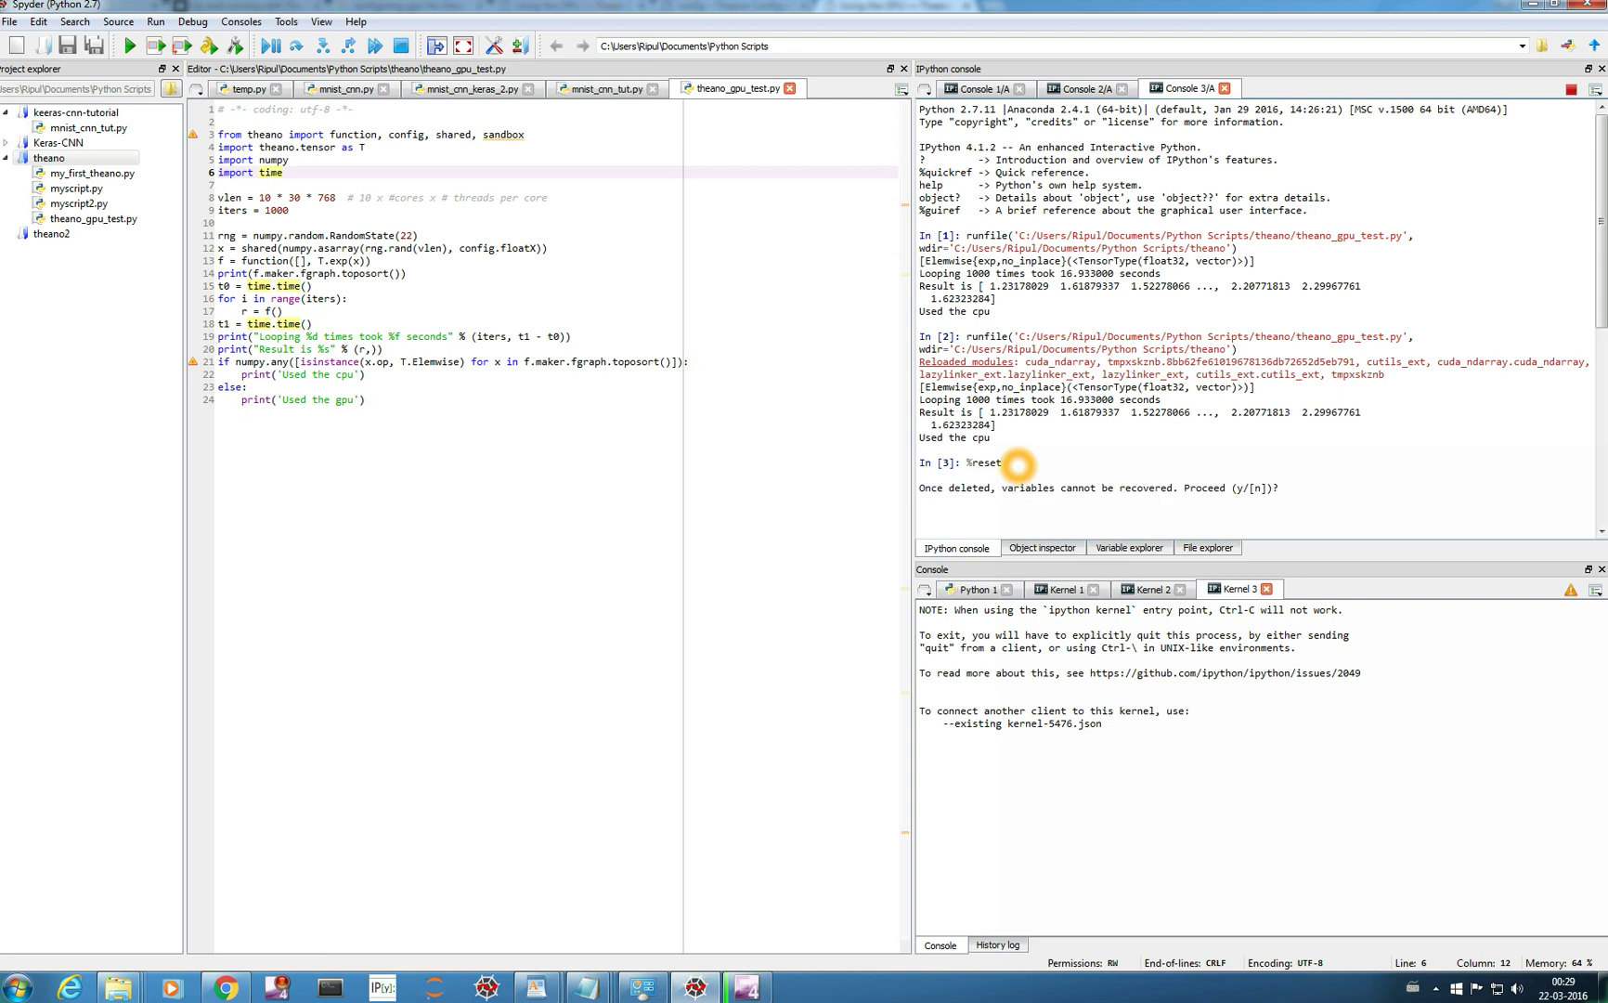
{"action": "key", "text": "Return"}
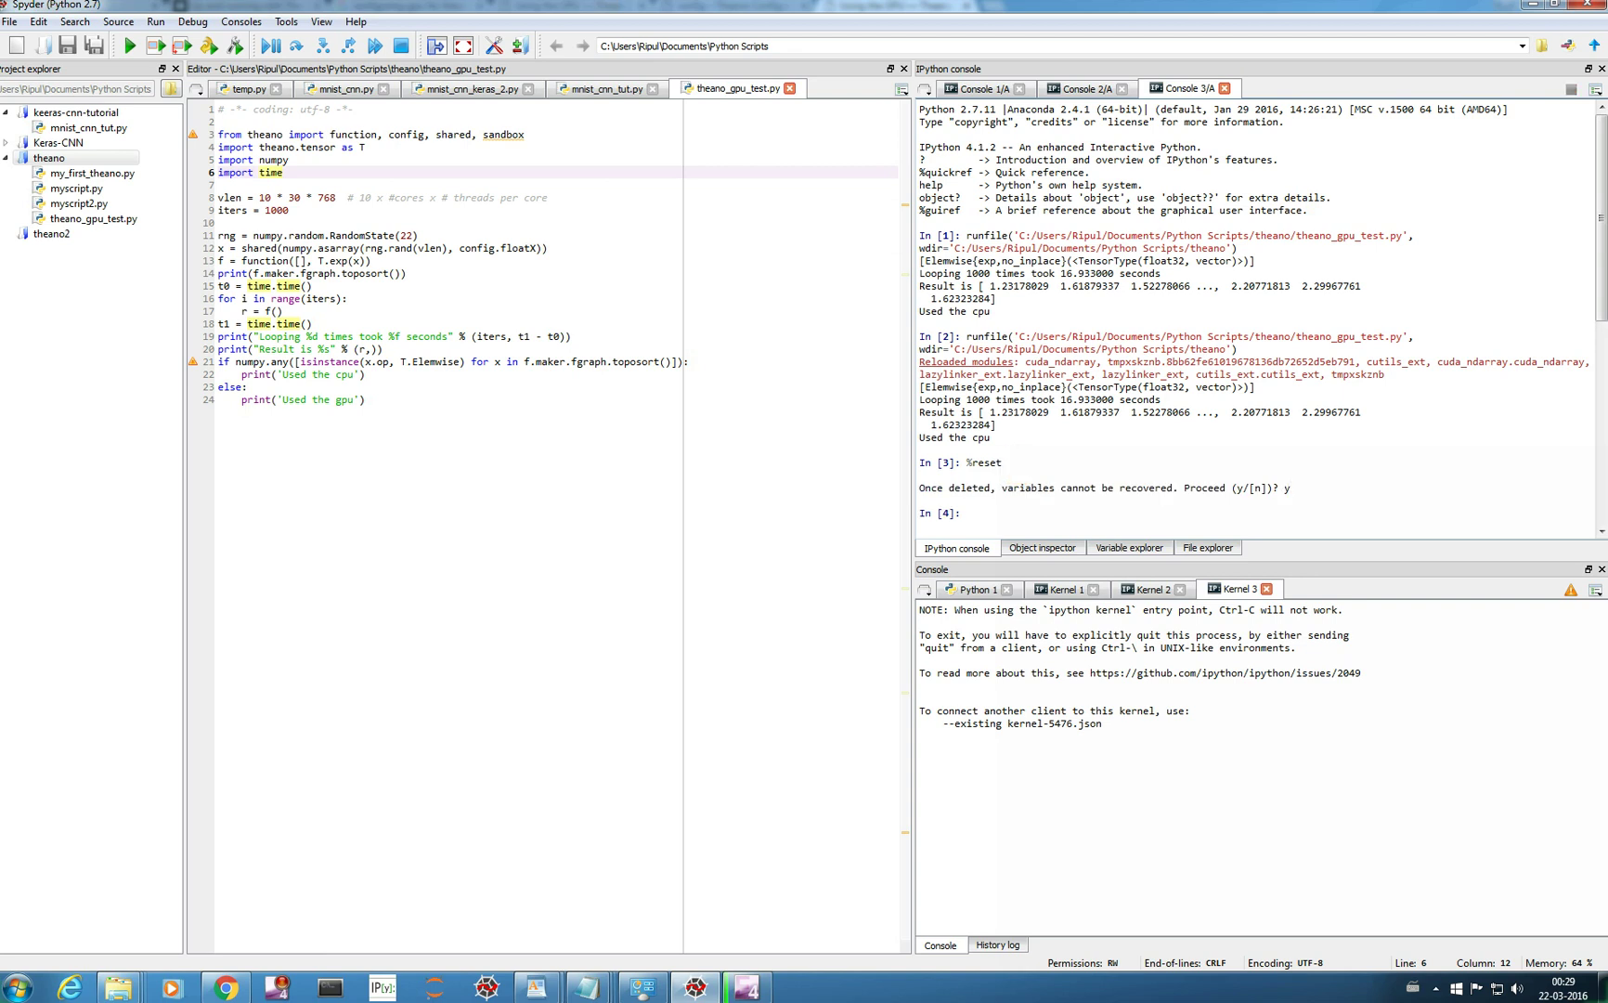
{"action": "scroll", "coordinate": [1062, 446], "scroll_direction": "down", "scroll_amount": 3}
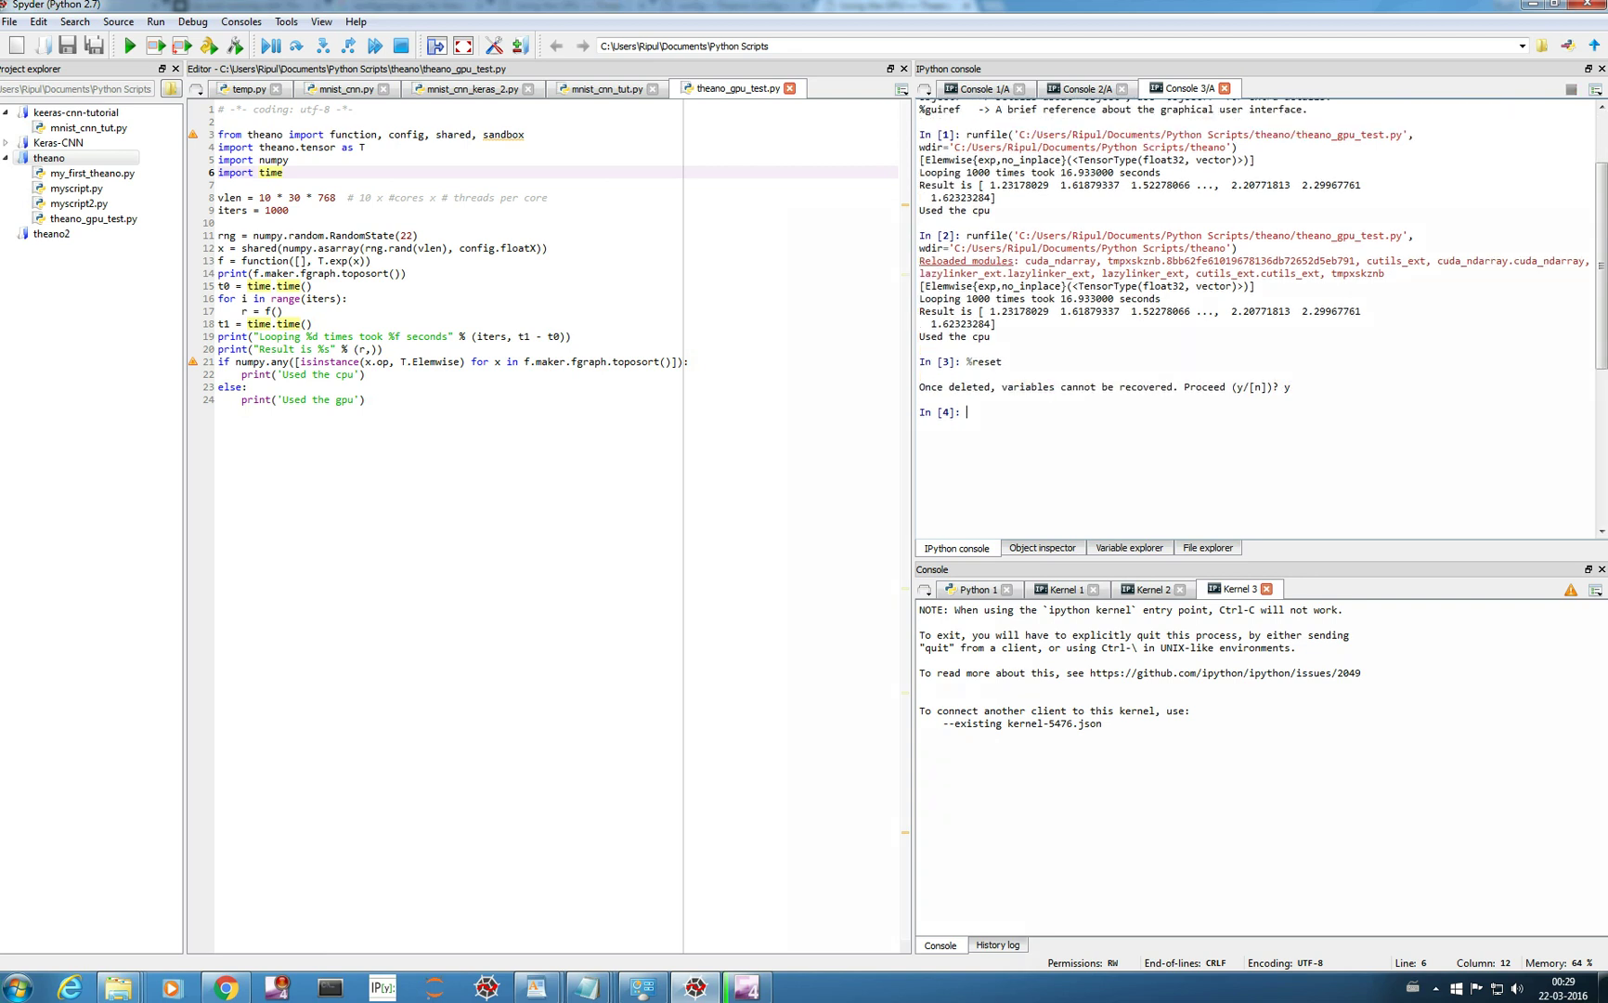
{"action": "left_click", "coordinate": [130, 46]}
{"action": "scroll", "coordinate": [1109, 290], "scroll_direction": "down", "scroll_amount": 3}
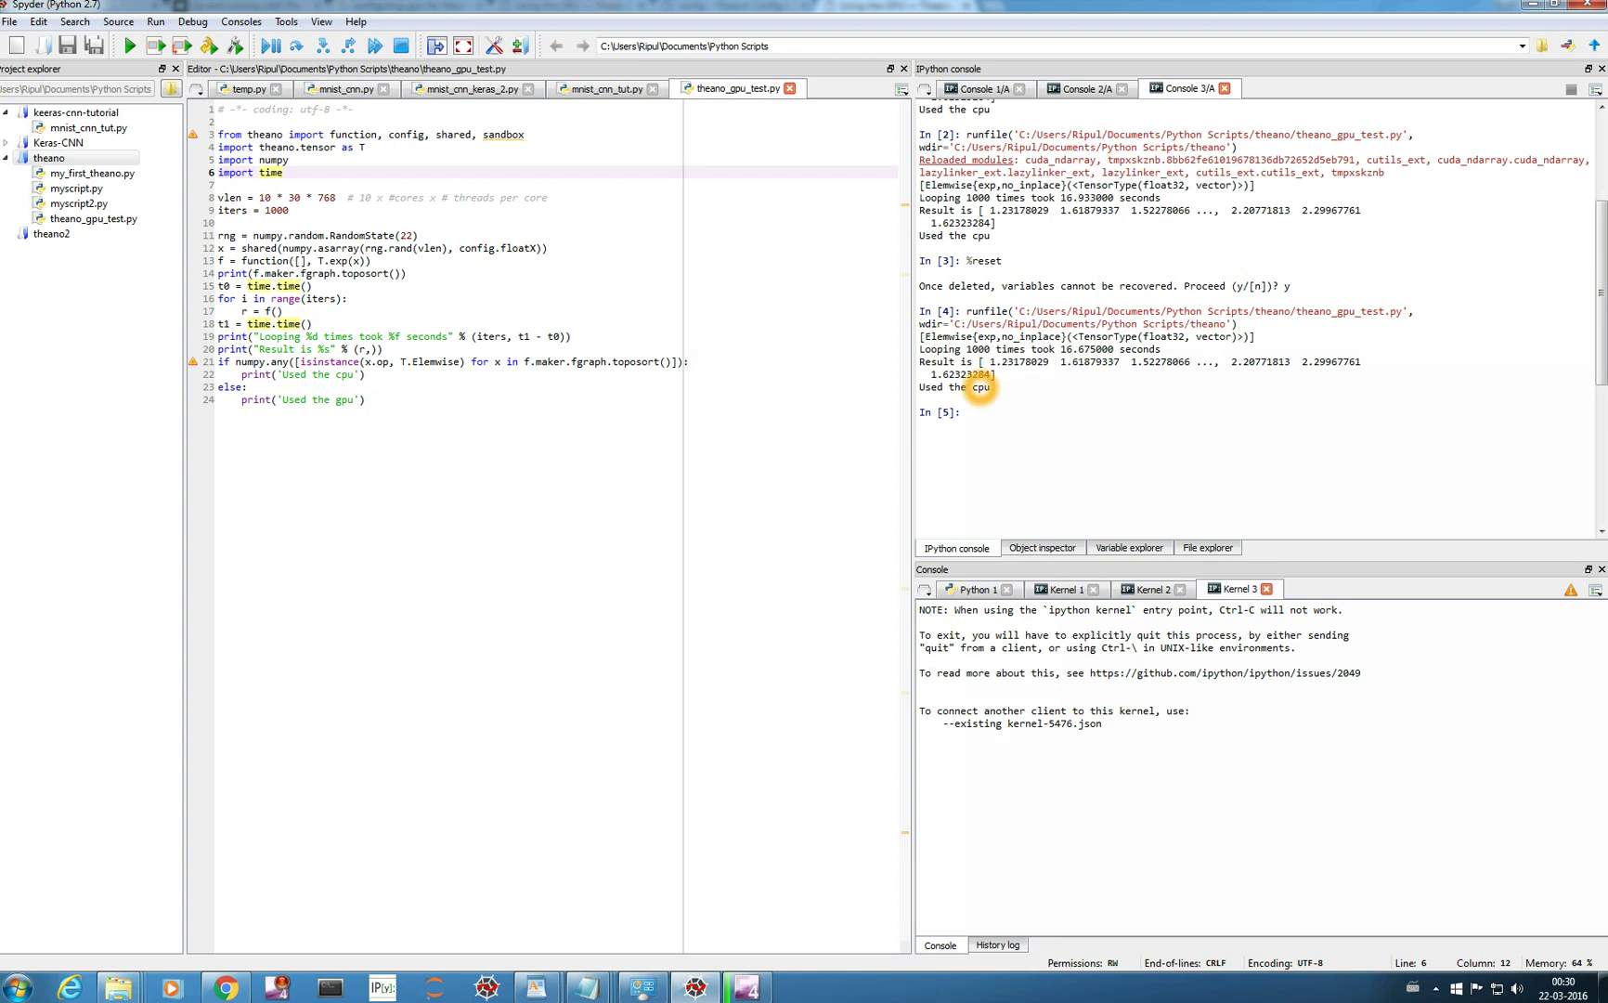
- Run theano_gpu_test.py in another new IPython console and compare its output with Console 3/A
{"action": "right_click", "coordinate": [1328, 93]}
{"action": "left_click", "coordinate": [1365, 104]}
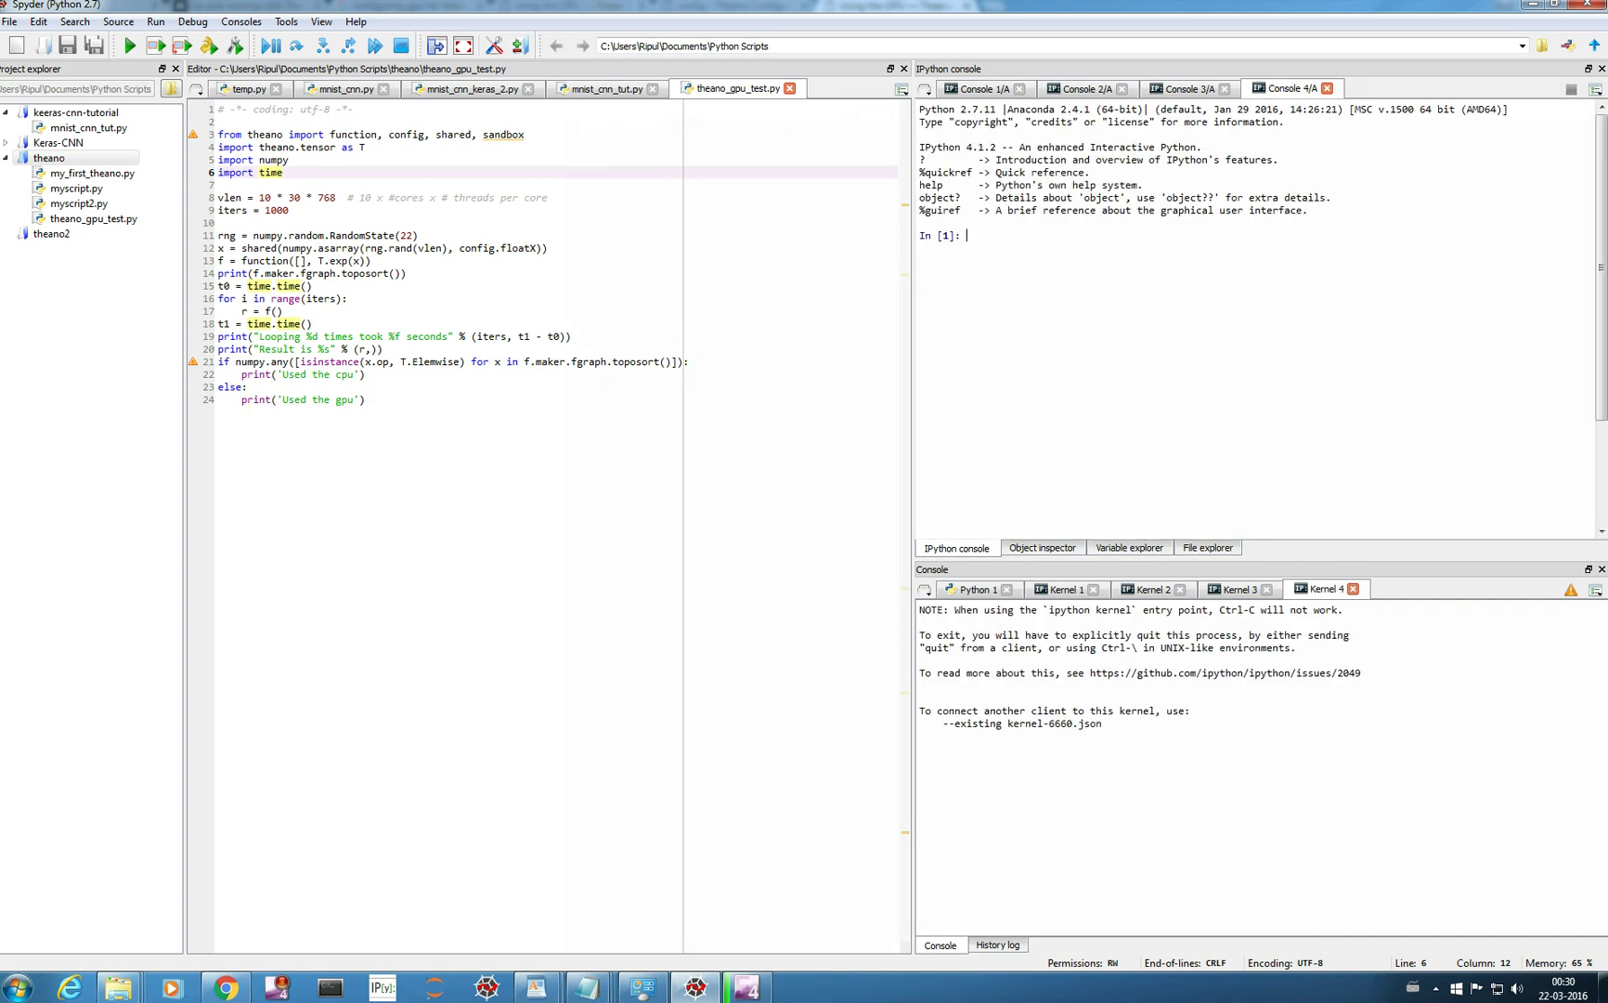
{"action": "left_click", "coordinate": [129, 46]}
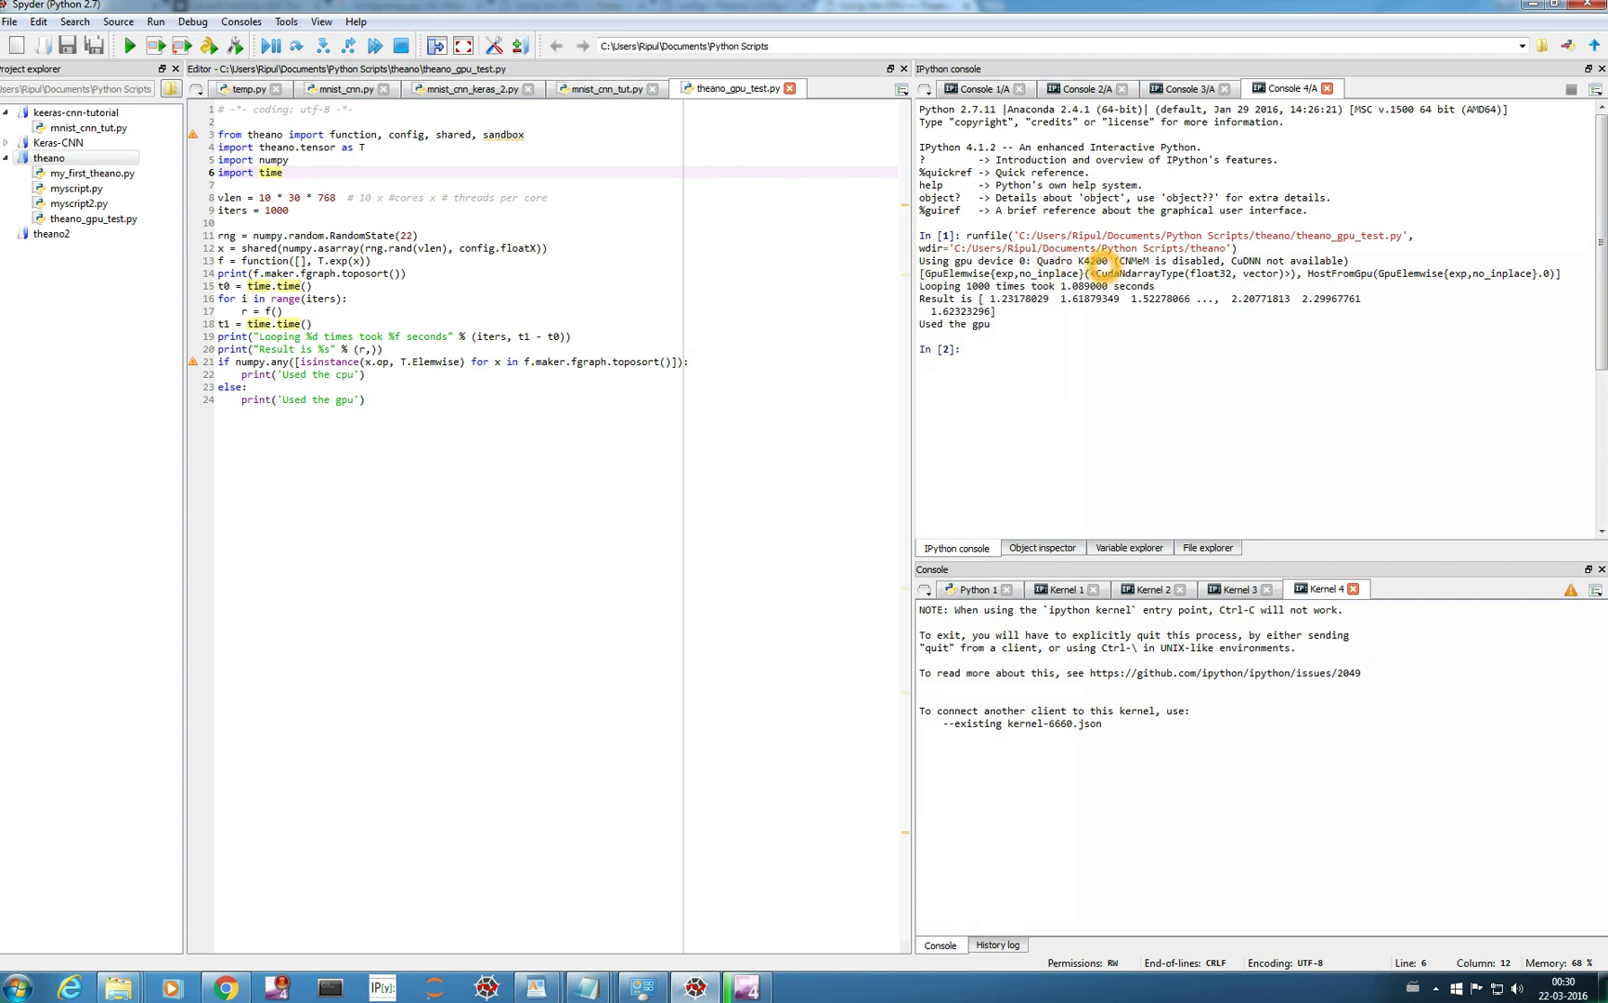
{"action": "left_click", "coordinate": [1187, 88]}
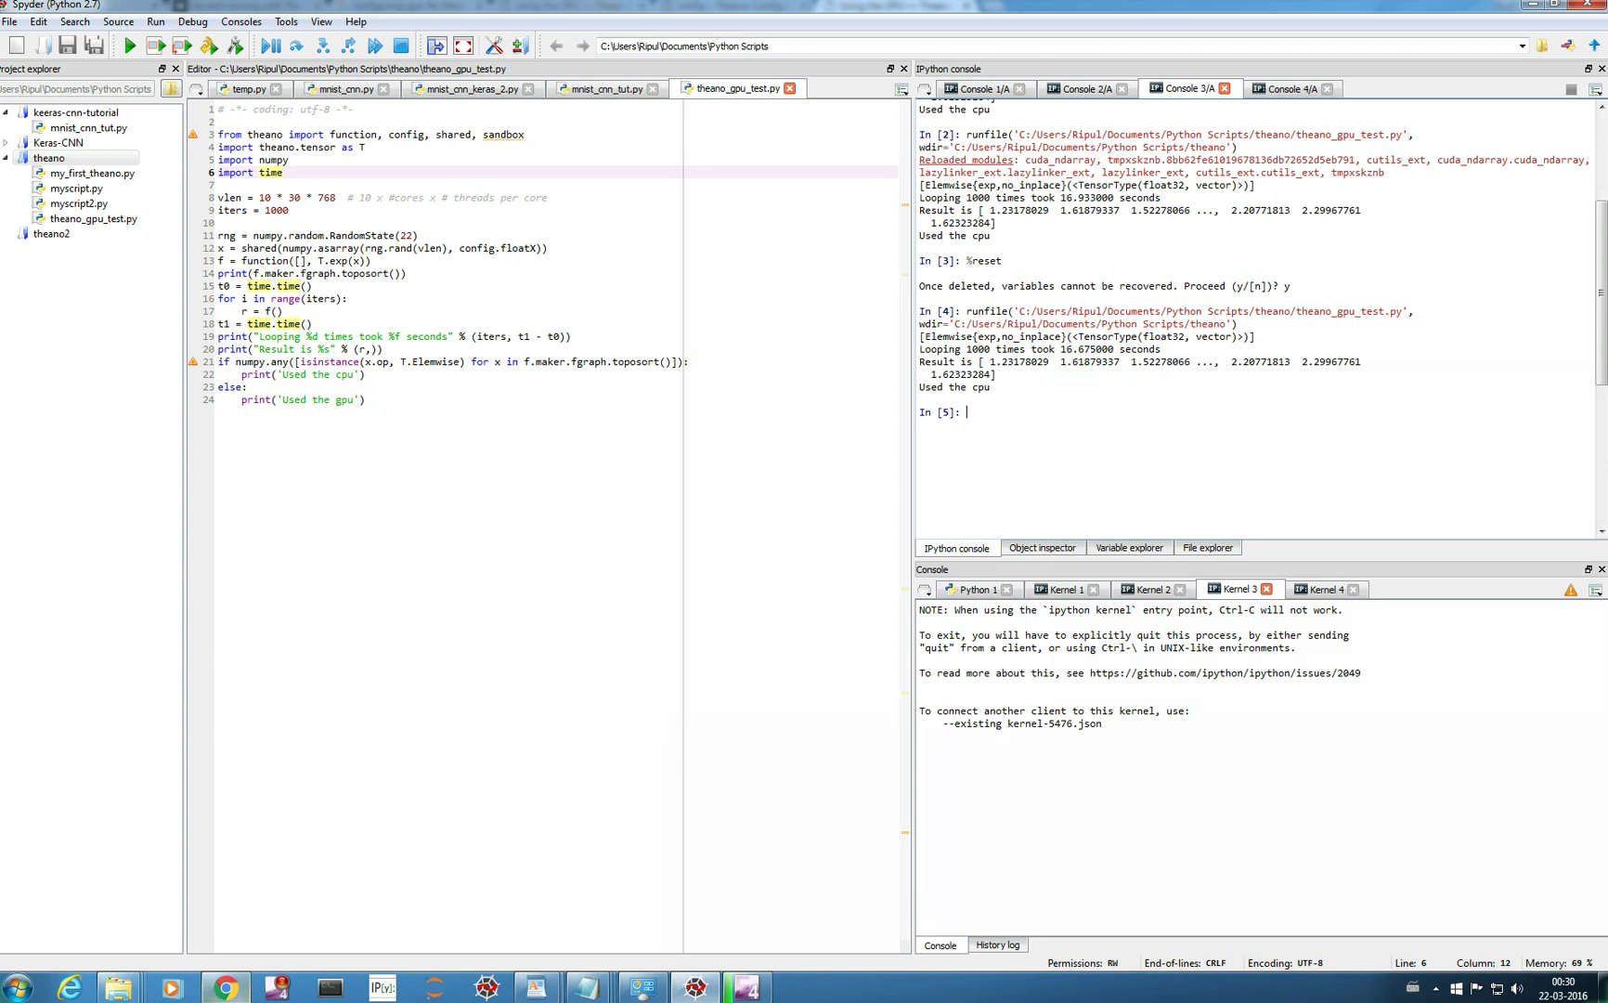
- Switch to Chrome and review the Setup Python and Install theano sections of the Theano and CUDA article
{"action": "left_click", "coordinate": [225, 988]}
{"action": "scroll", "coordinate": [696, 511], "scroll_direction": "down", "scroll_amount": 4}
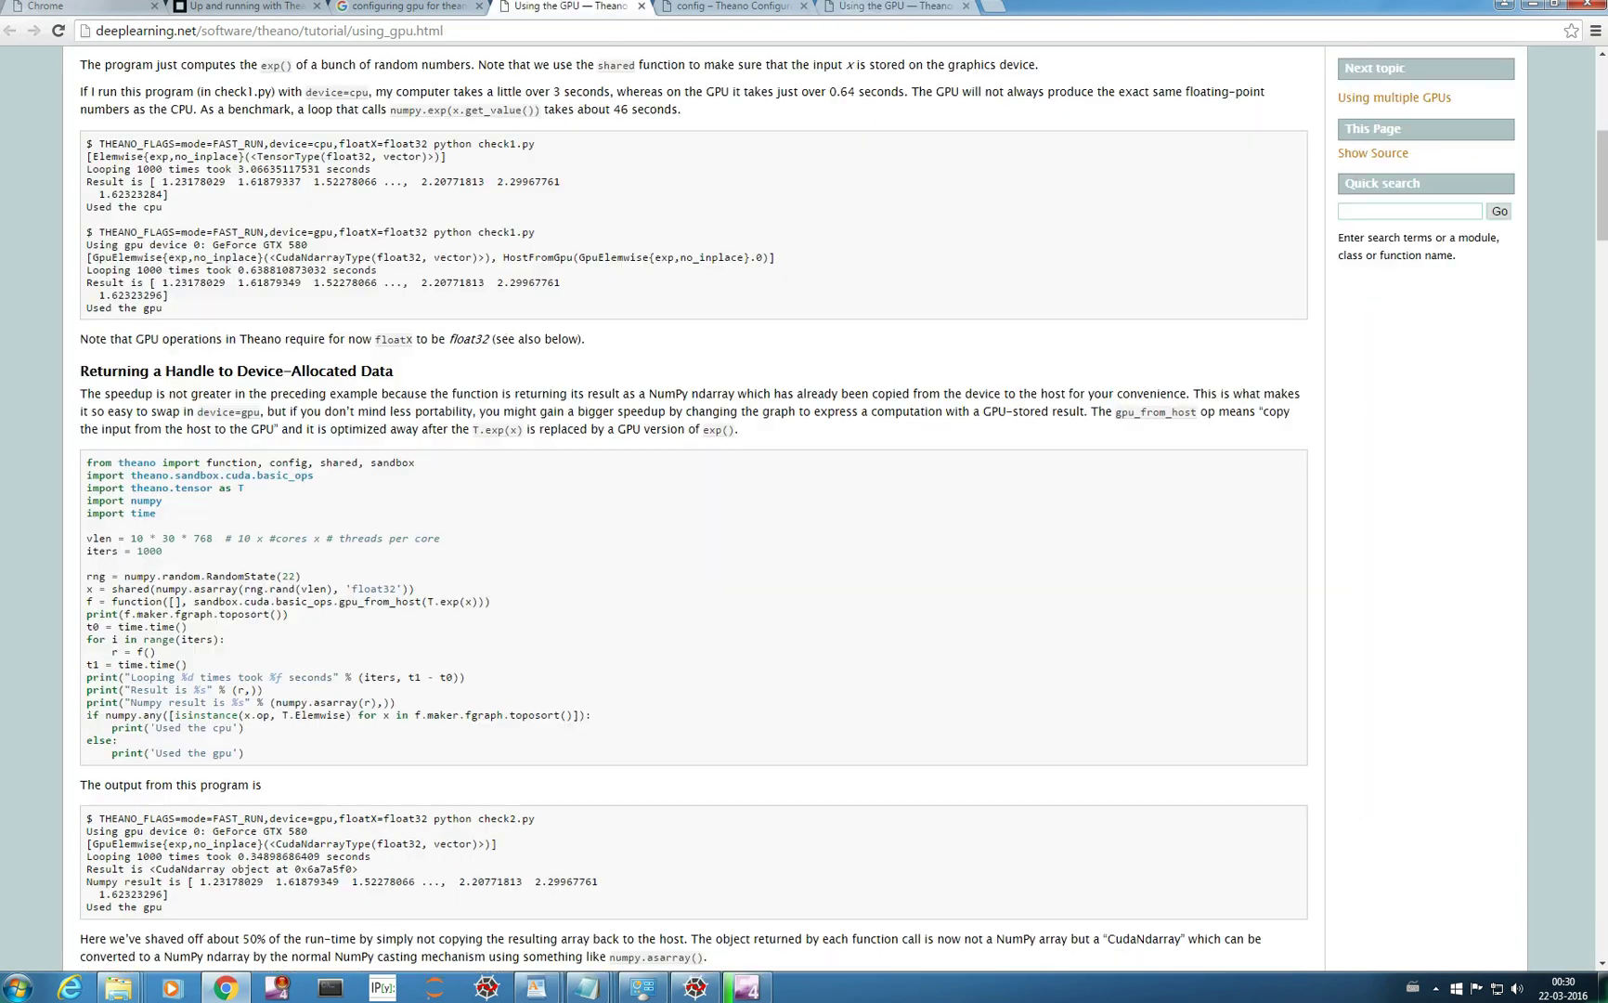
{"action": "left_click", "coordinate": [240, 6]}
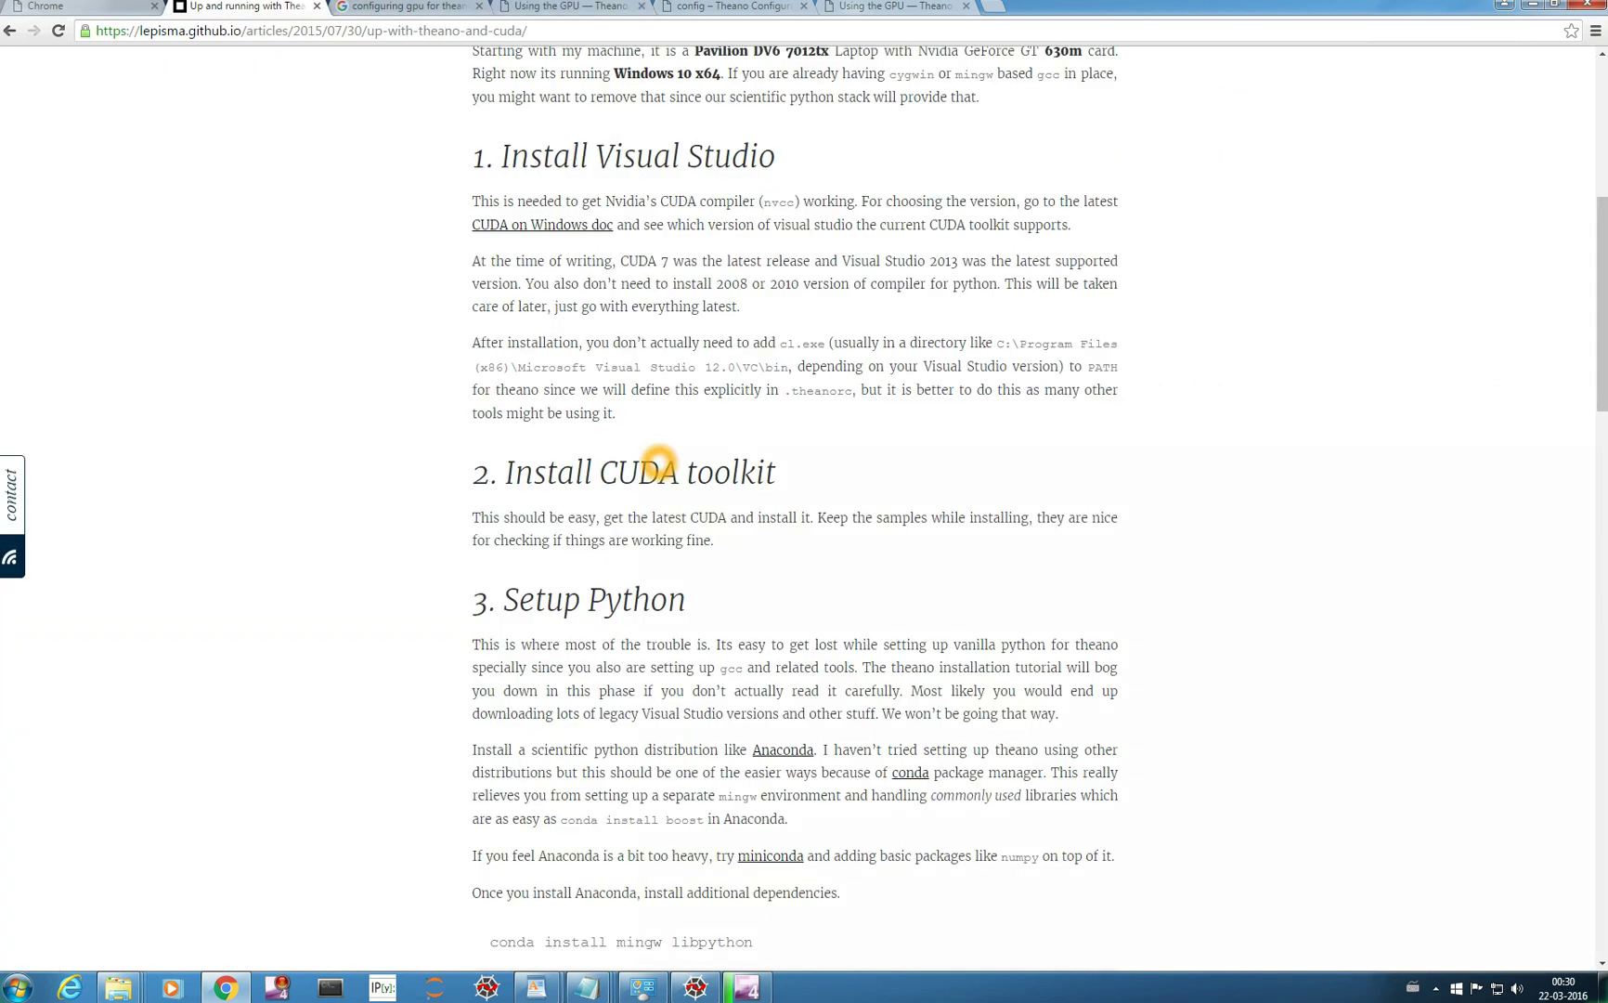
{"action": "scroll", "coordinate": [693, 524], "scroll_direction": "down", "scroll_amount": 4}
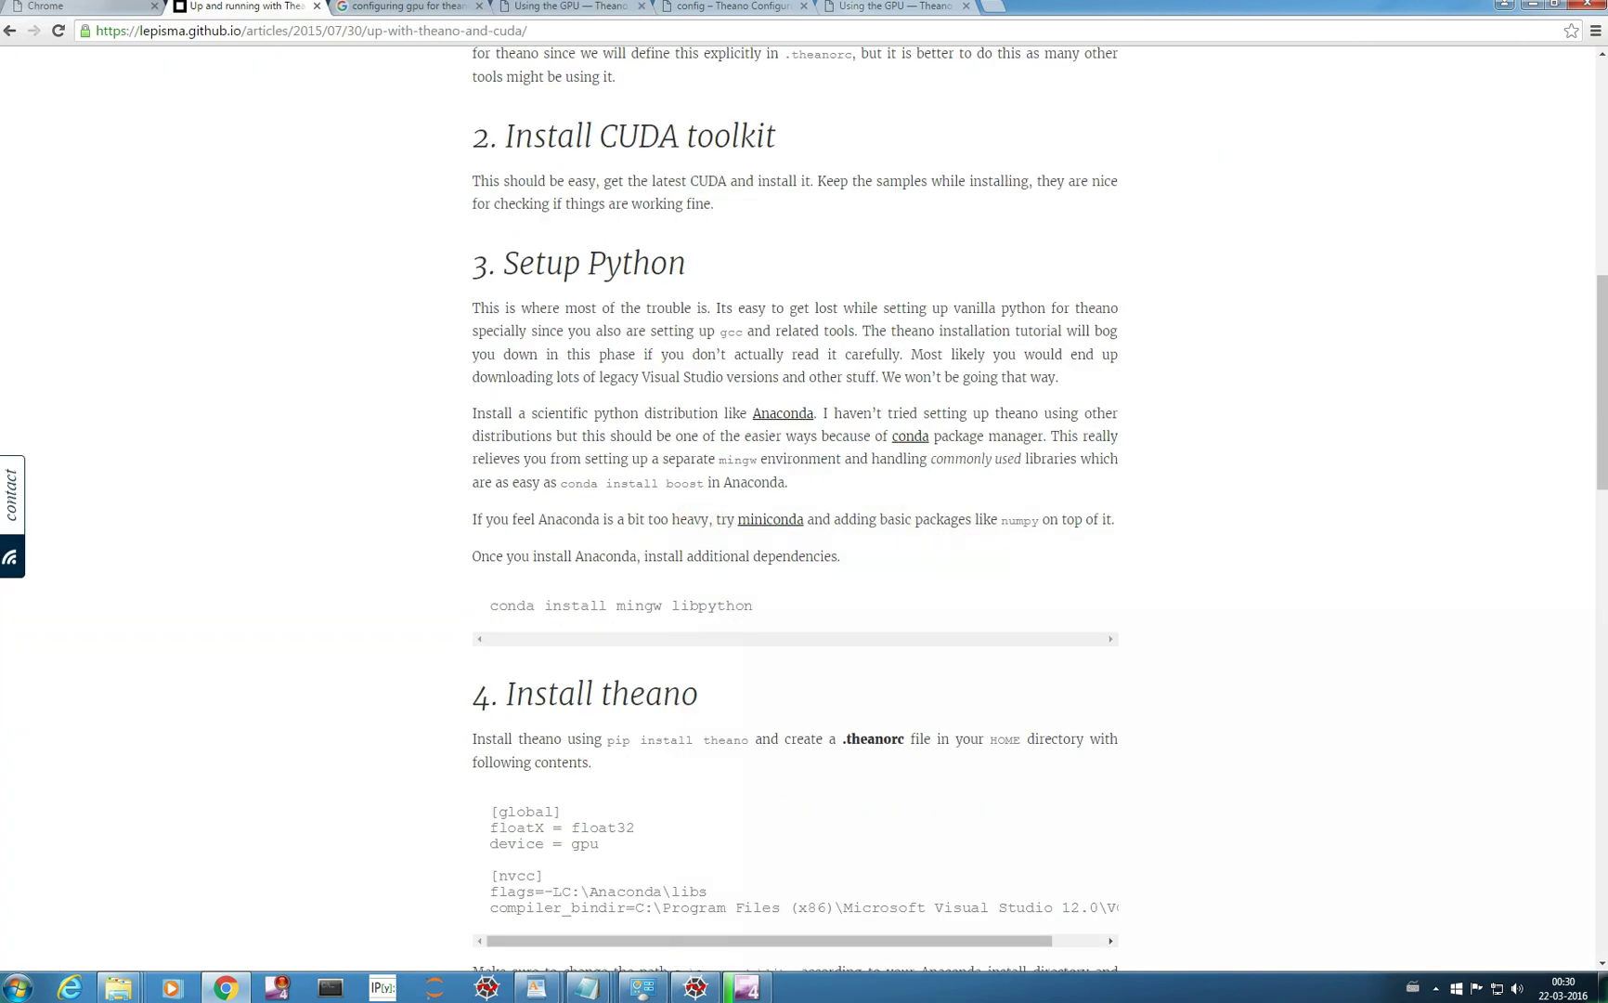
{"action": "scroll", "coordinate": [684, 773], "scroll_direction": "down", "scroll_amount": 2}
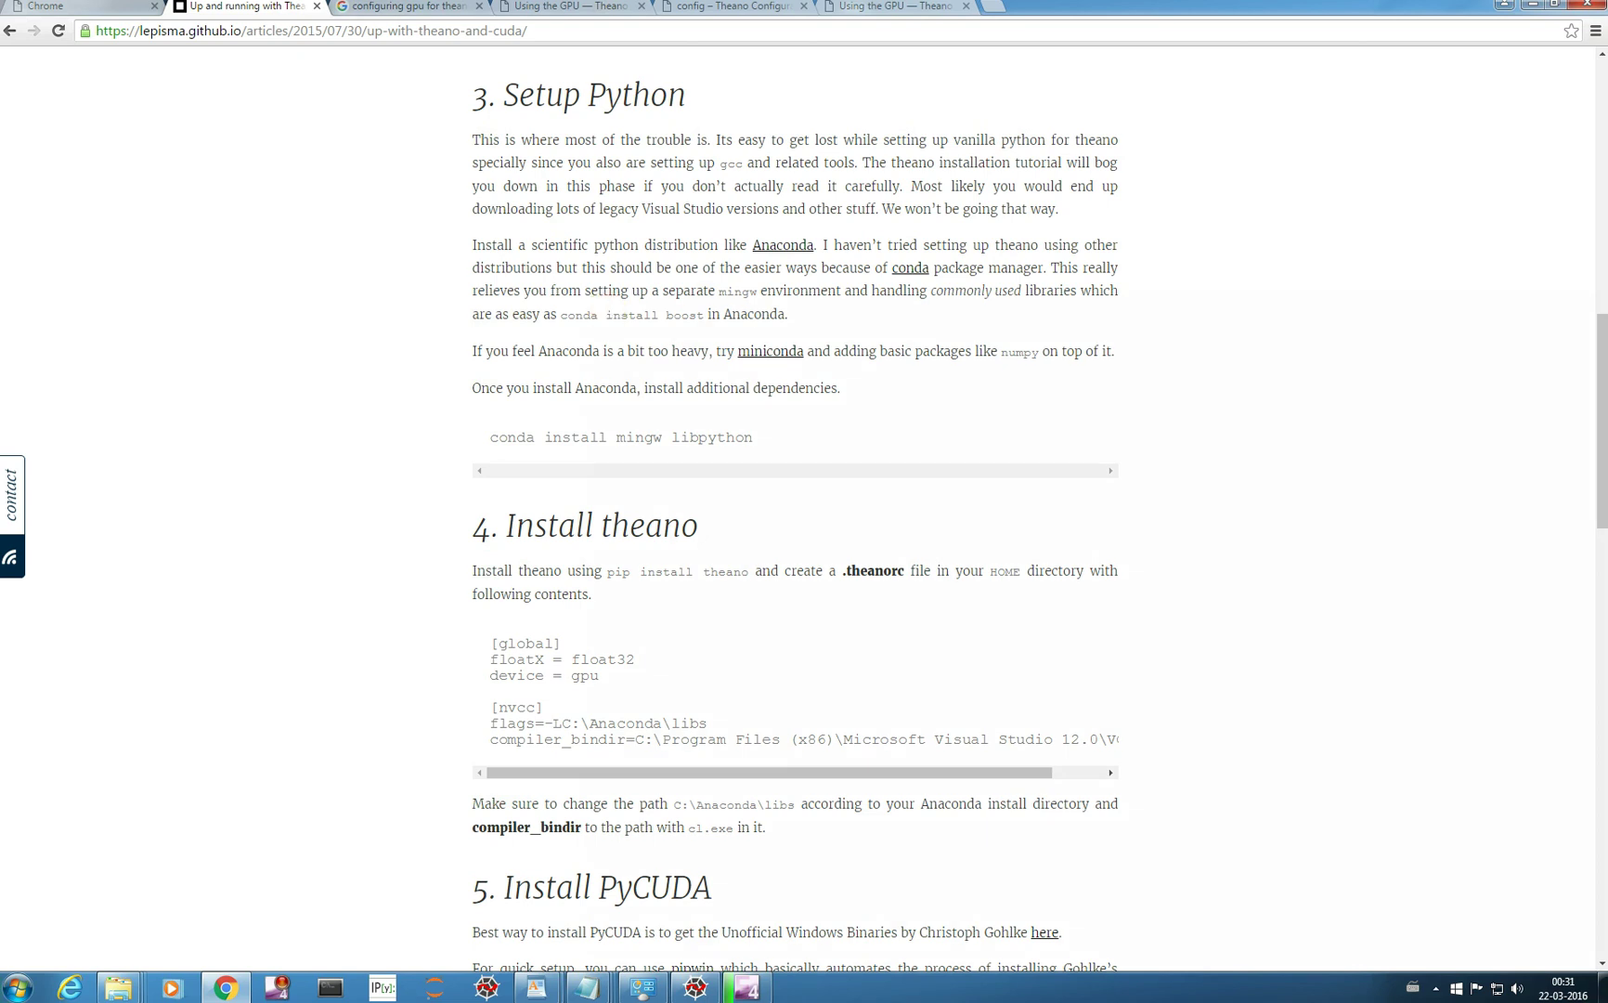
{"action": "scroll", "coordinate": [693, 552], "scroll_direction": "down", "scroll_amount": 1}
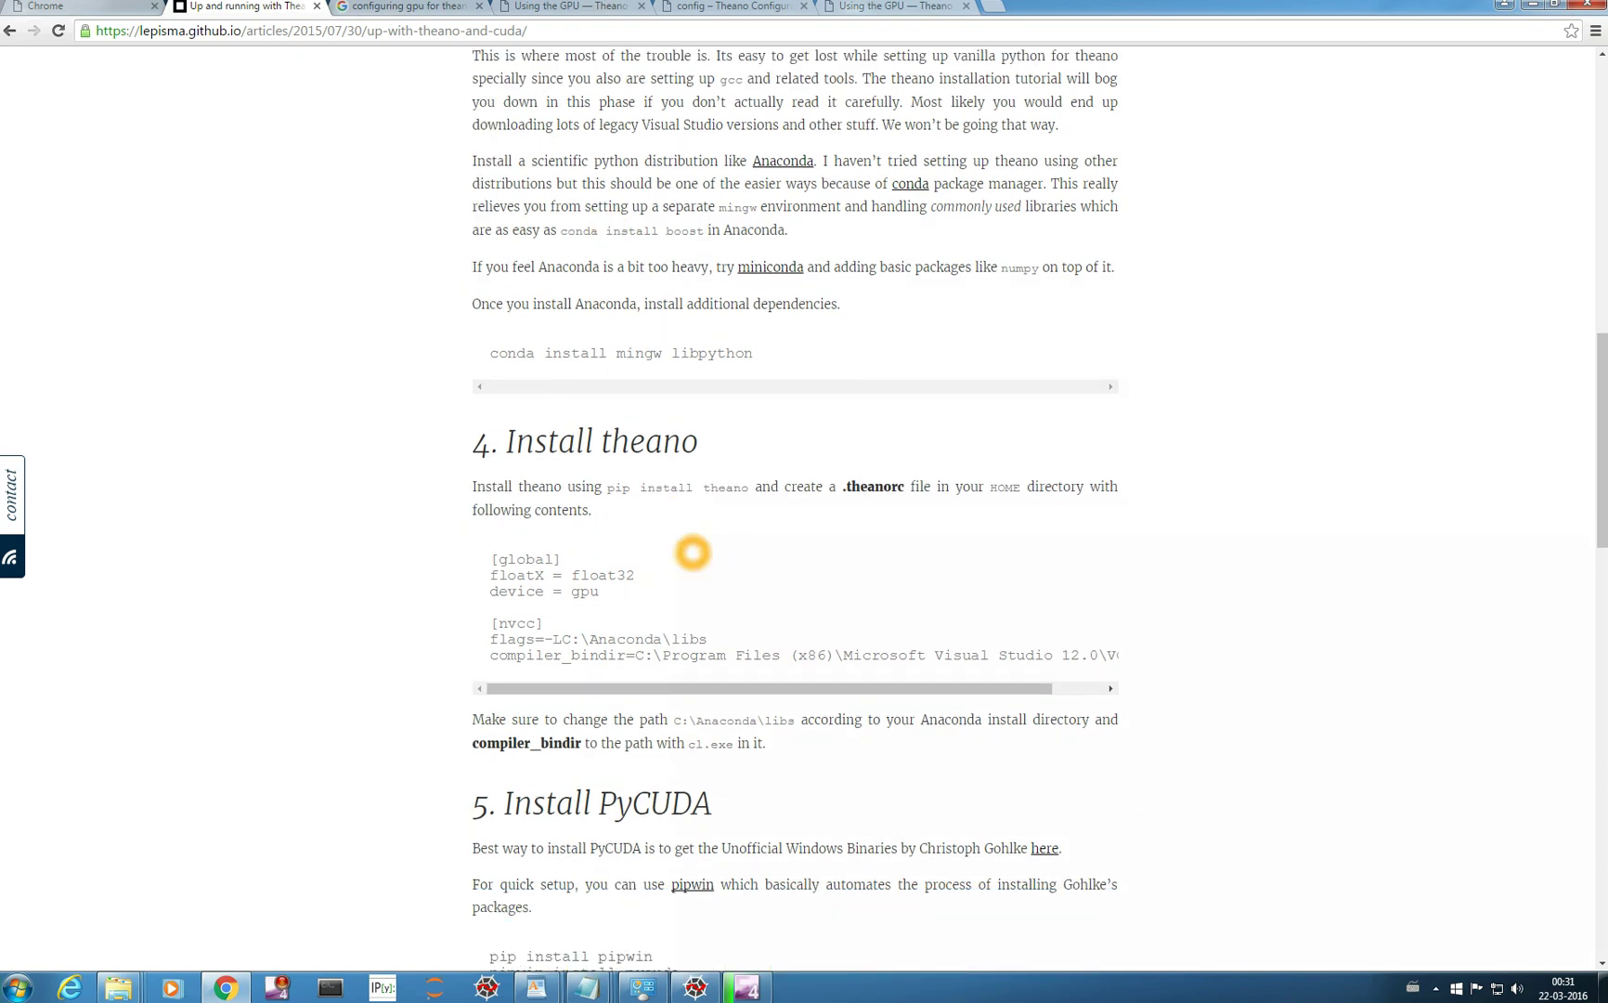